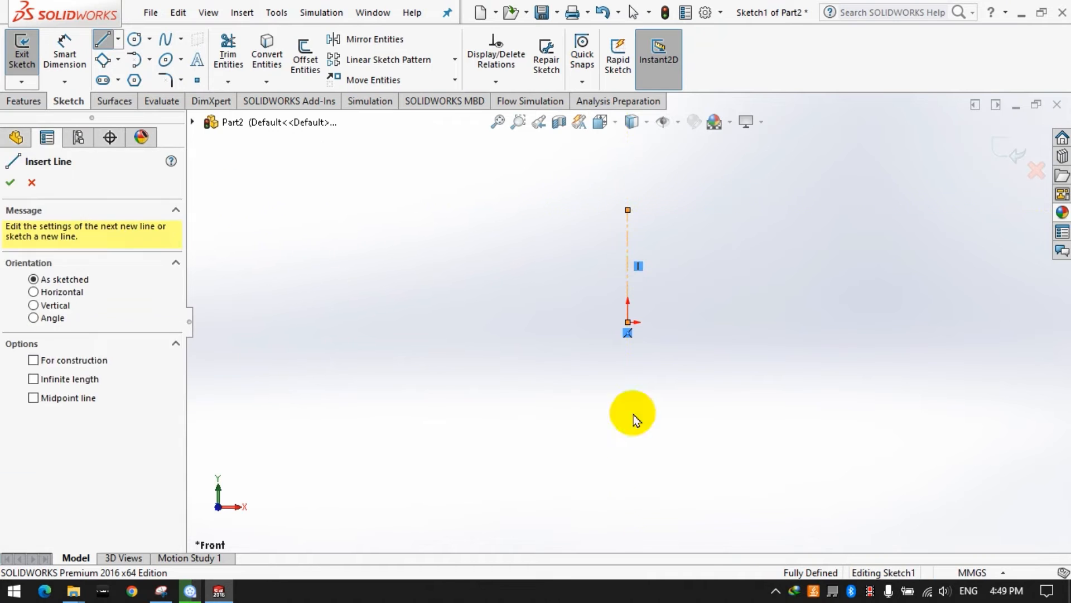
Step: Switch the document units to IPS and reopen Sketch1 for editing
left_click(973, 572)
left_click(943, 527)
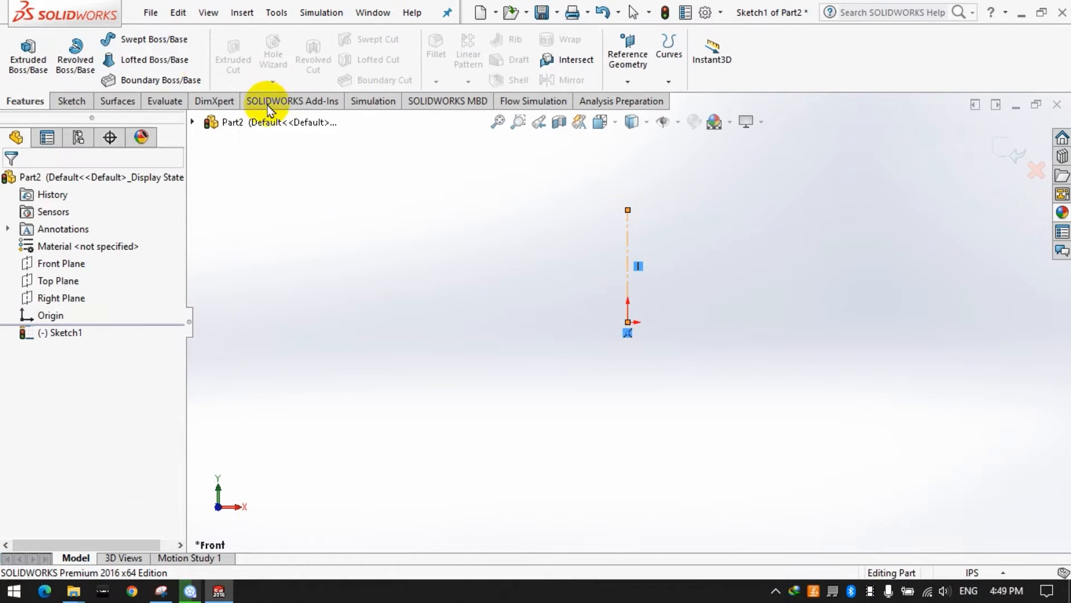
right_click(86, 333)
left_click(78, 249)
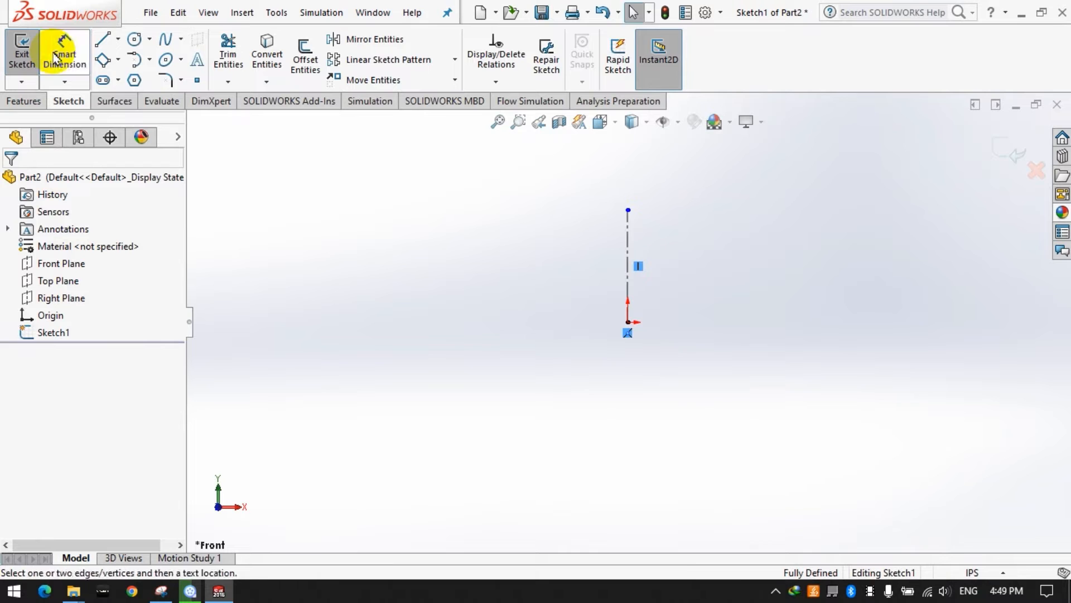
Step: Dimension the vertical centerline's length as 36 in, entered as 3*12
left_click(627, 240)
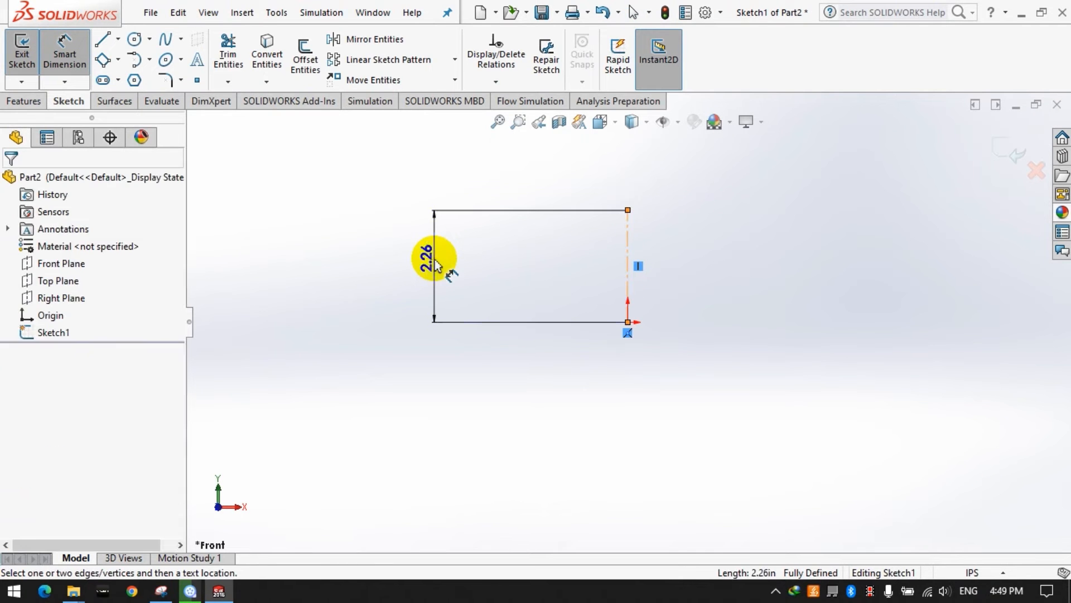
left_click(434, 260)
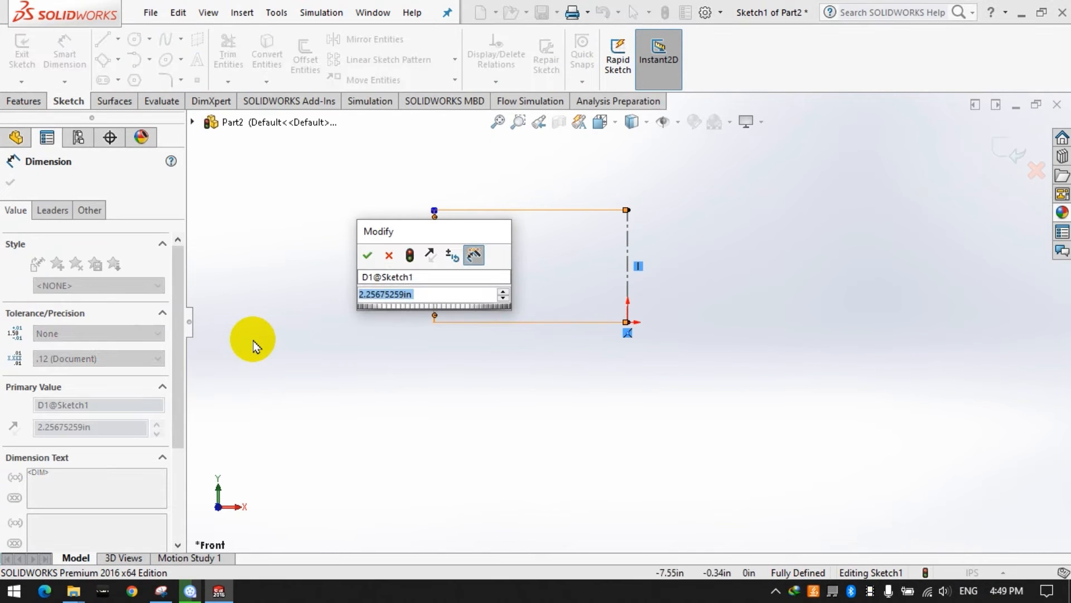
type("3*12*")
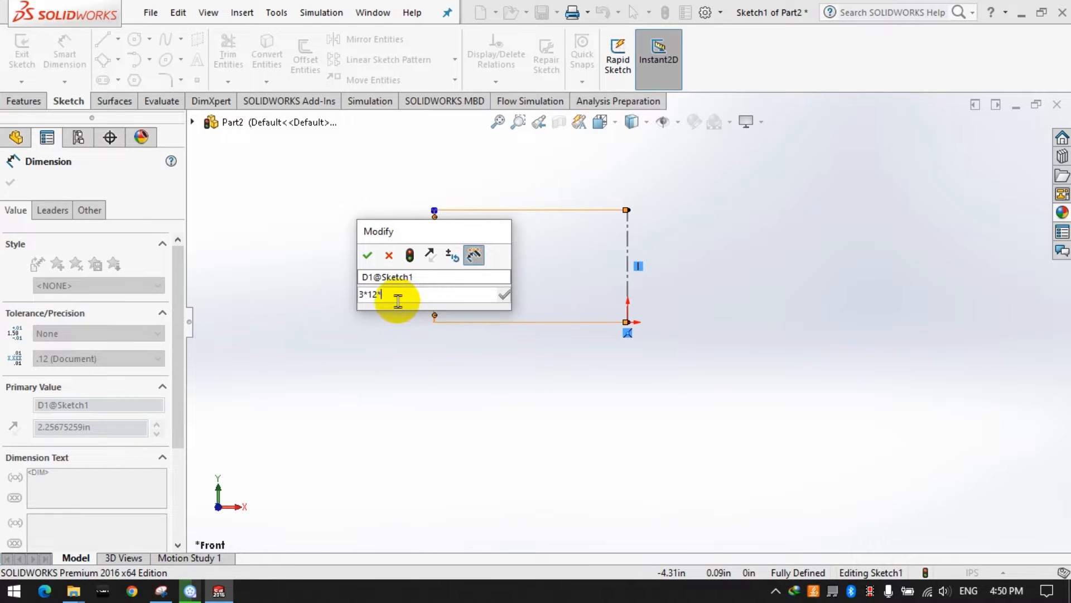
key("Return")
left_click(528, 408)
Step: Sketch a horizontal base line about 7 in long, right of and level with the origin, clearing the stray short segments at its end
scroll(662, 274, "down", 3)
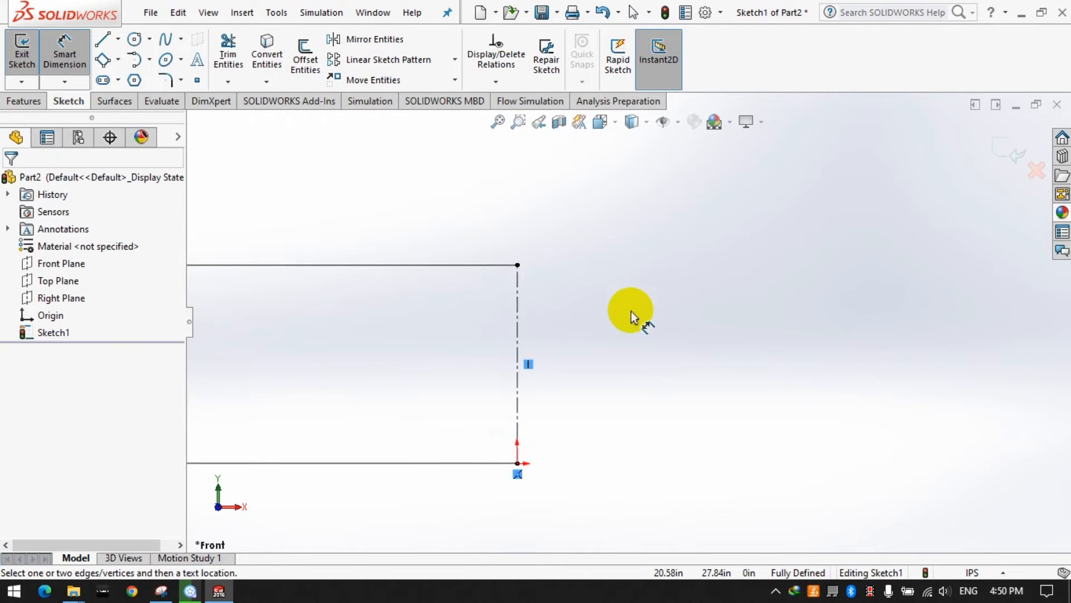
left_click(102, 42)
left_click(710, 462)
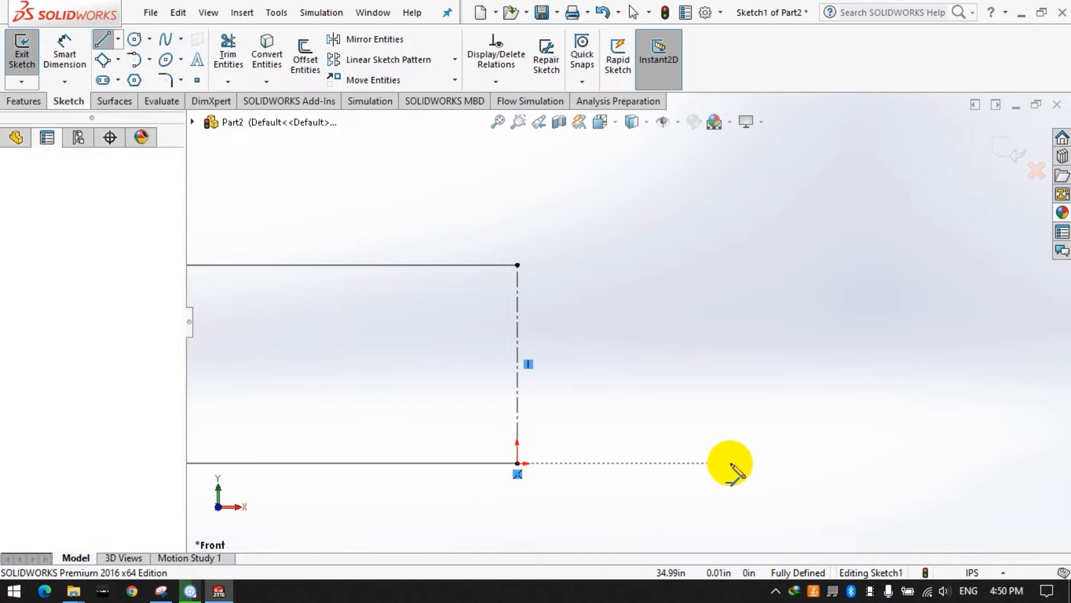
left_click(742, 463)
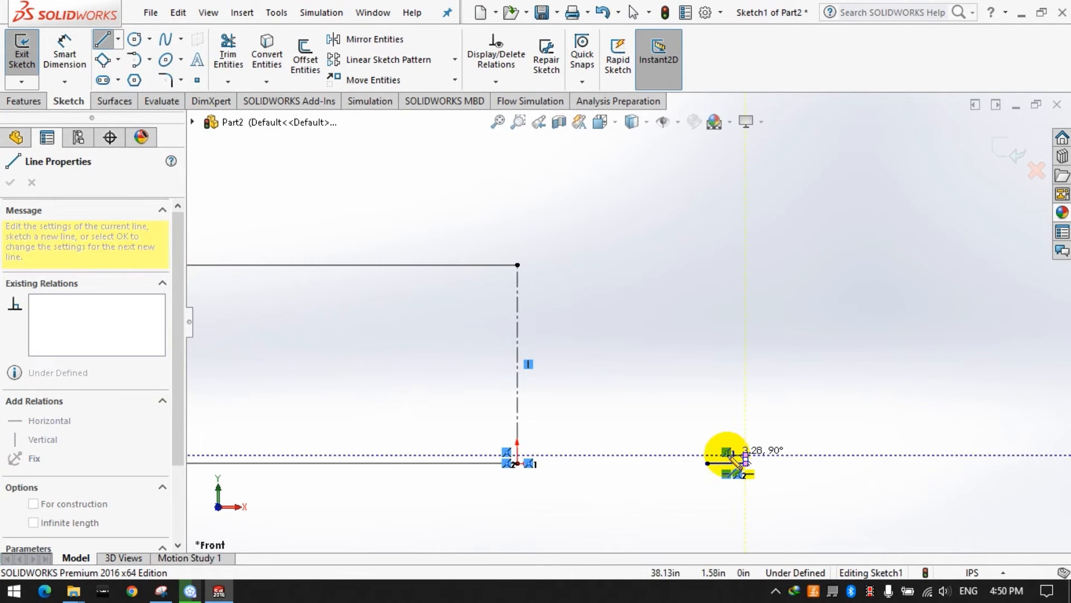
left_click(104, 41)
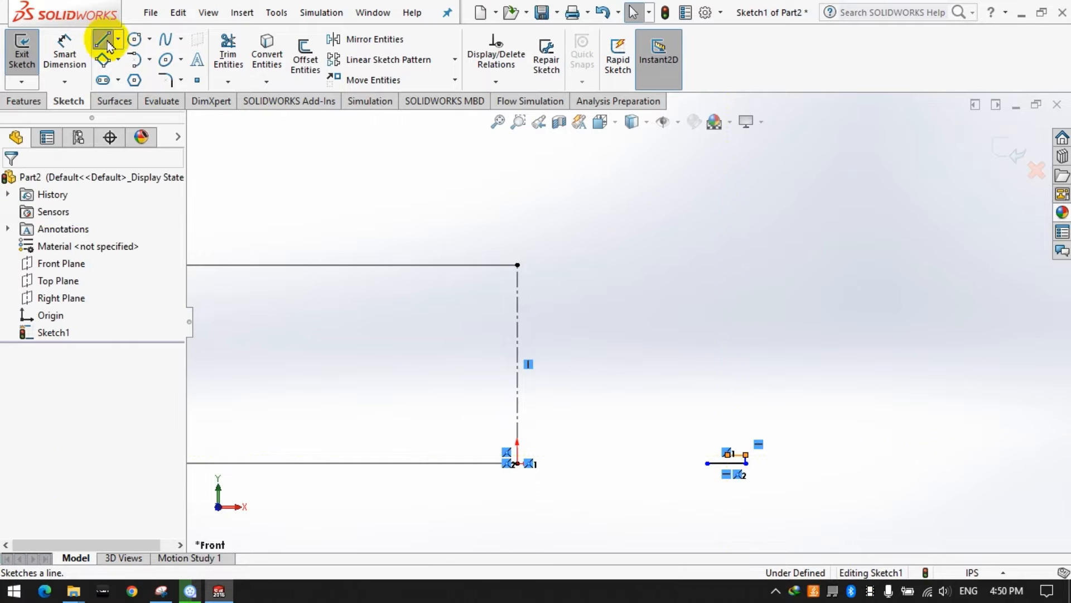
scroll(779, 469, "down", 1)
left_click(228, 54)
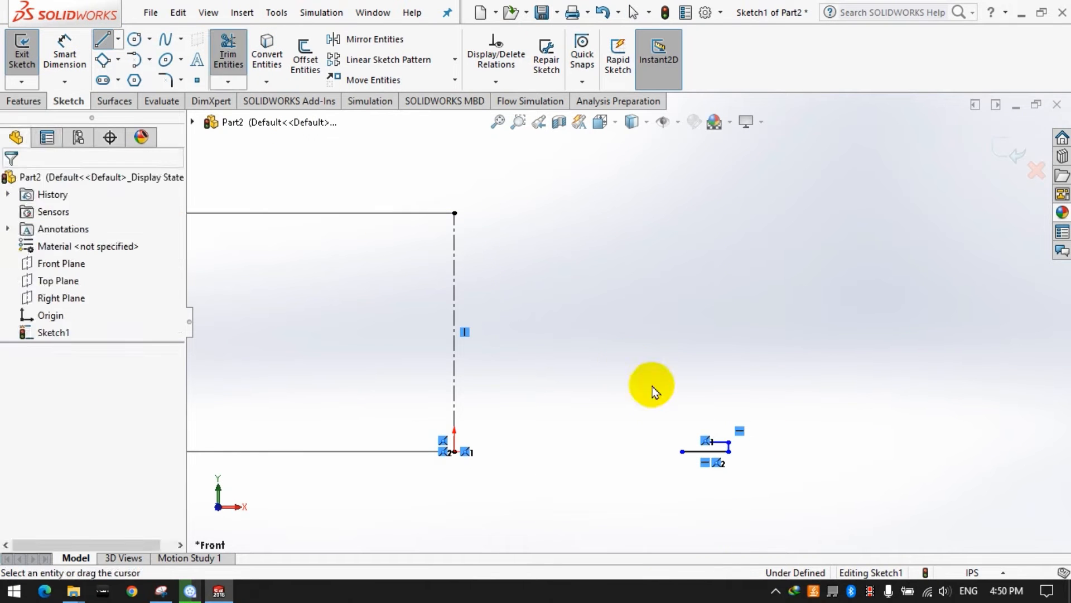
scroll(733, 472, "down", 3)
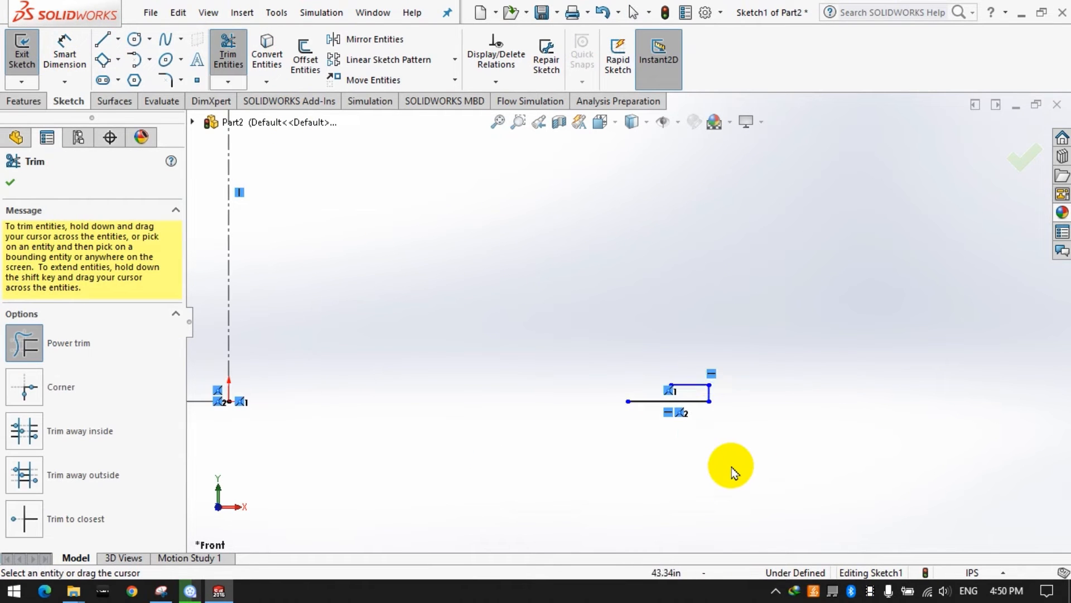
Step: Sketch a short vertical line and an inward-slanting line from the base line's right end, and an inward-slanting line from its left end
left_click(103, 40)
scroll(731, 427, "down", 2)
left_click(679, 373)
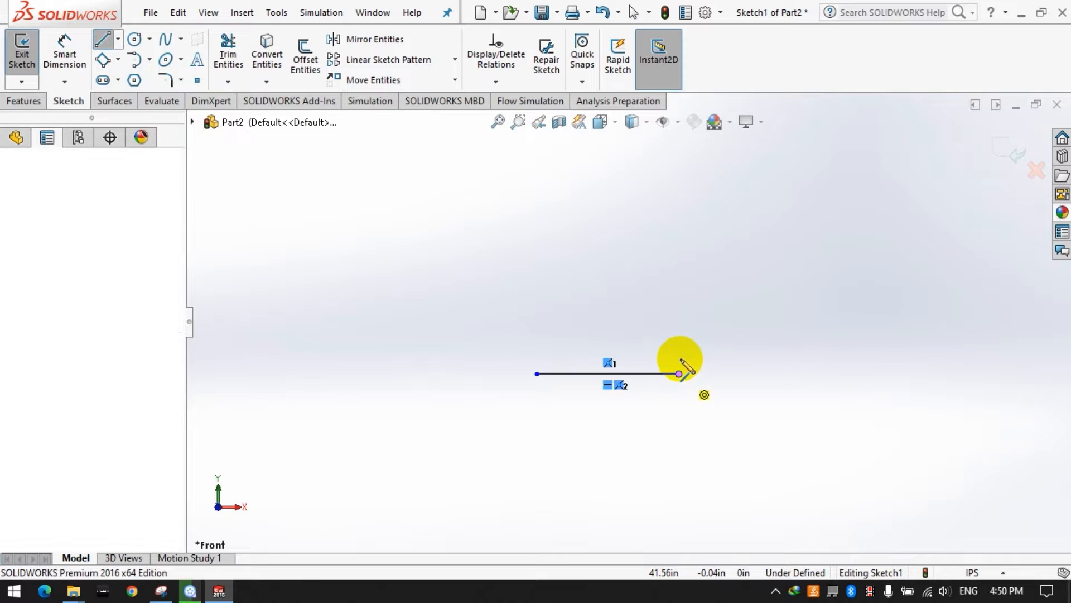
left_click(653, 344)
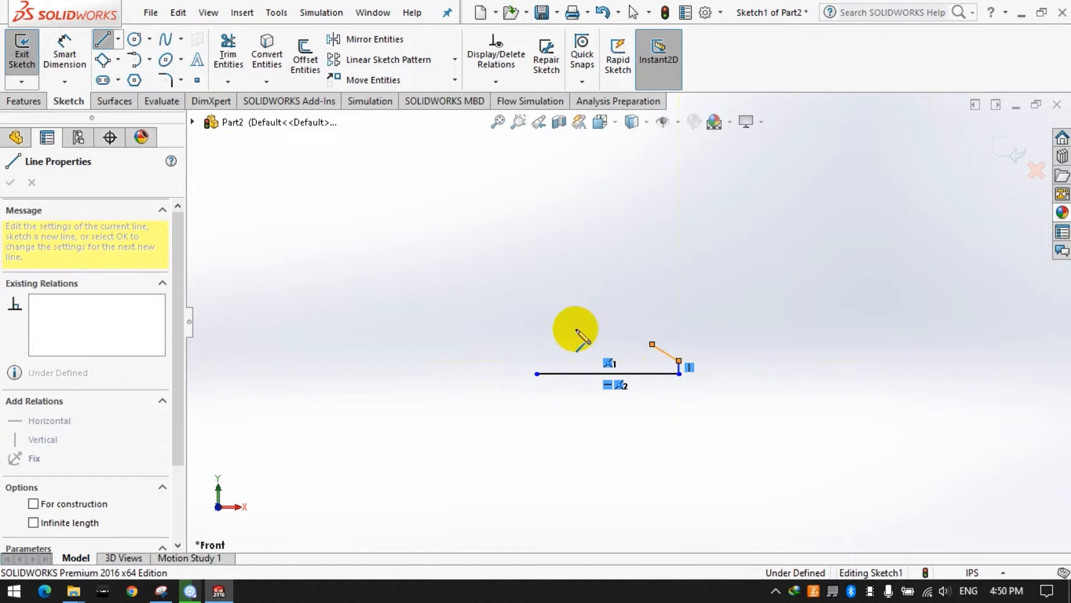
left_click(102, 43)
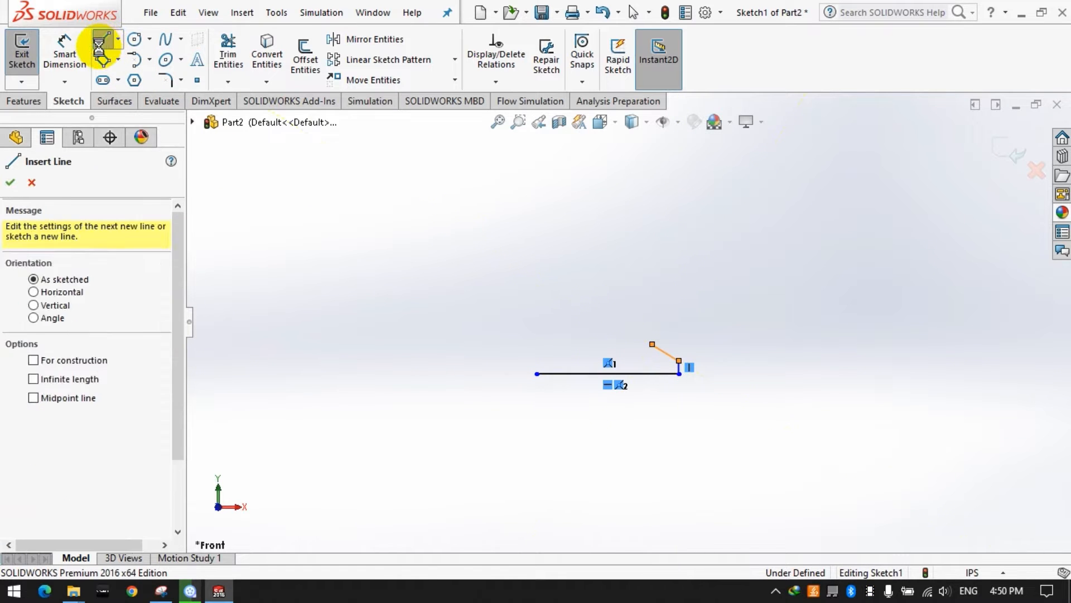
left_click(537, 374)
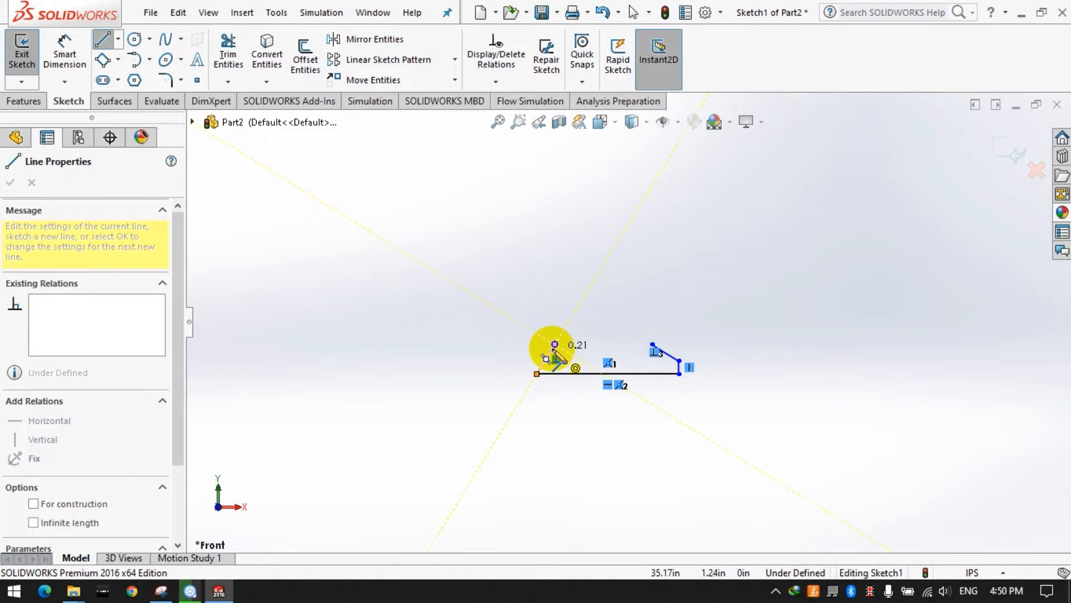
left_click(555, 344)
left_click(103, 39)
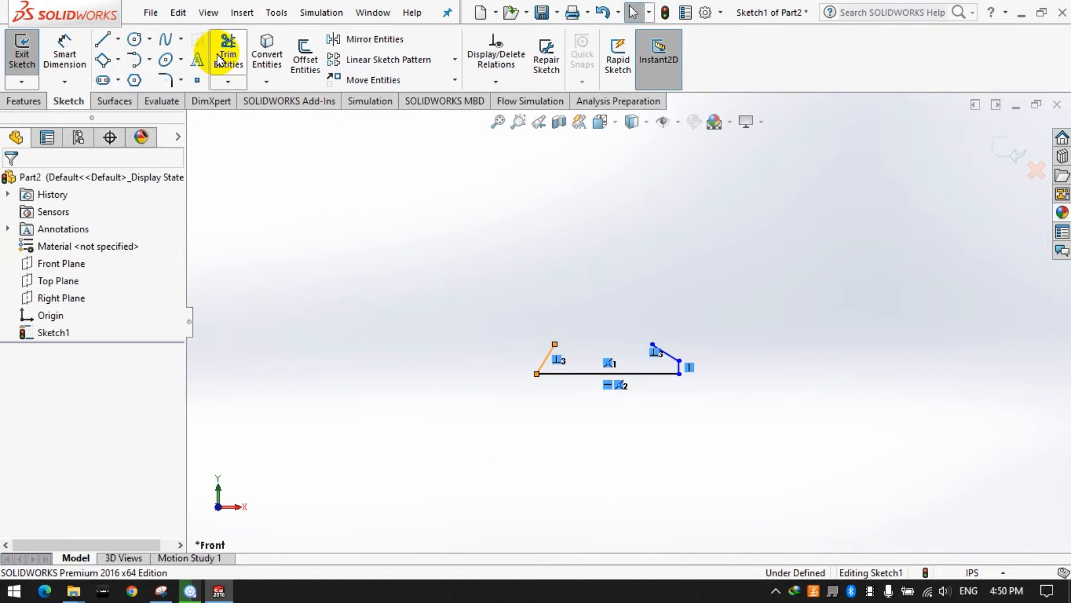
Step: Dimension the distance from the vertical centerline to the base line's left end as 18 in, entered as 1.5*12
left_click(69, 56)
scroll(707, 416, "up", 5)
left_click(66, 52)
left_click(67, 52)
left_click(363, 276)
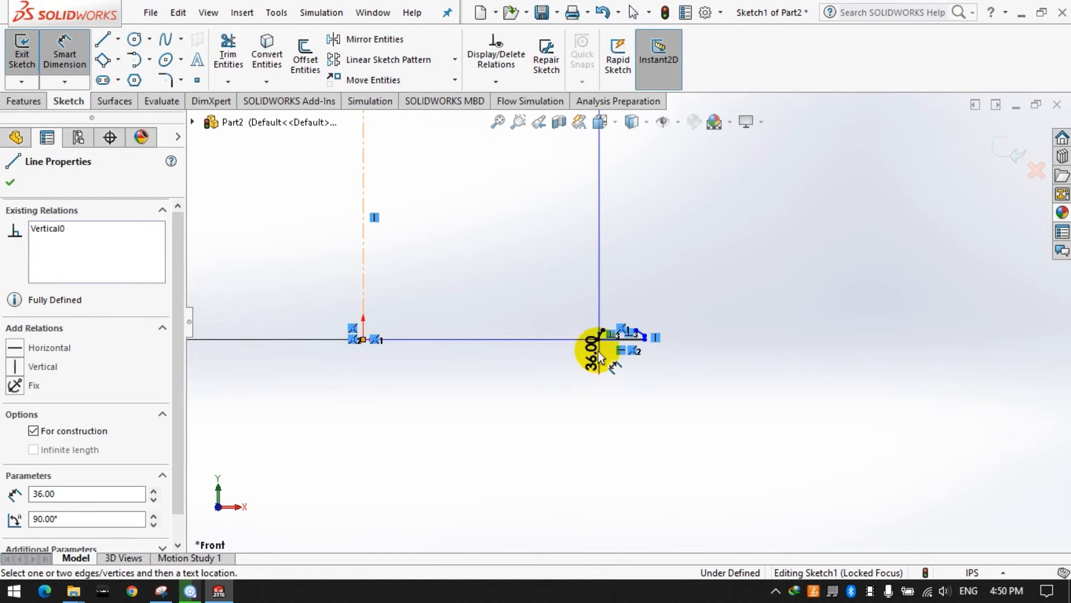
left_click(598, 340)
left_click(484, 402)
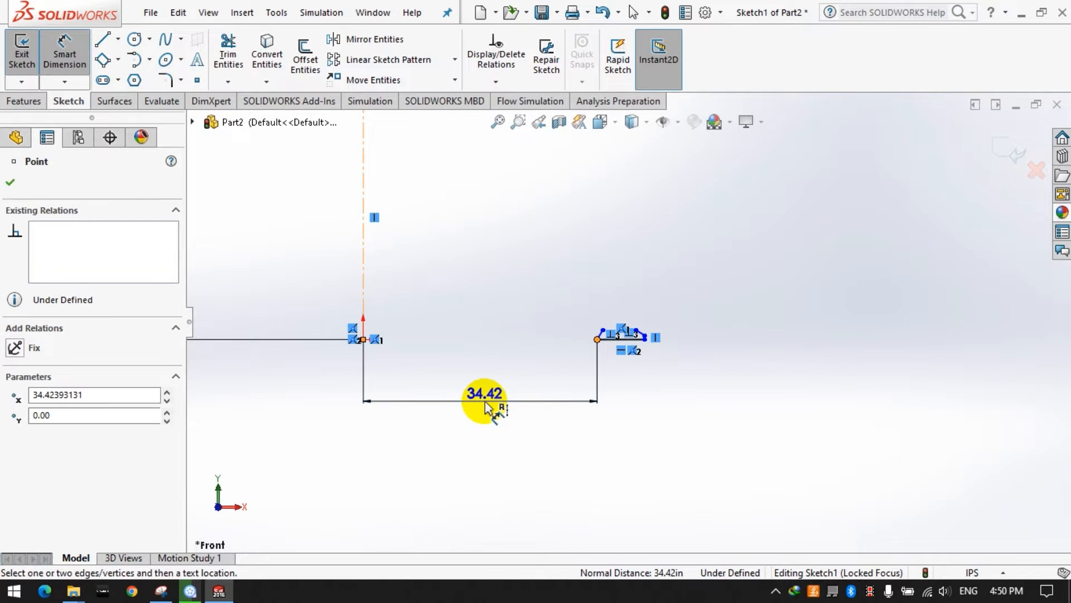
type("1.")
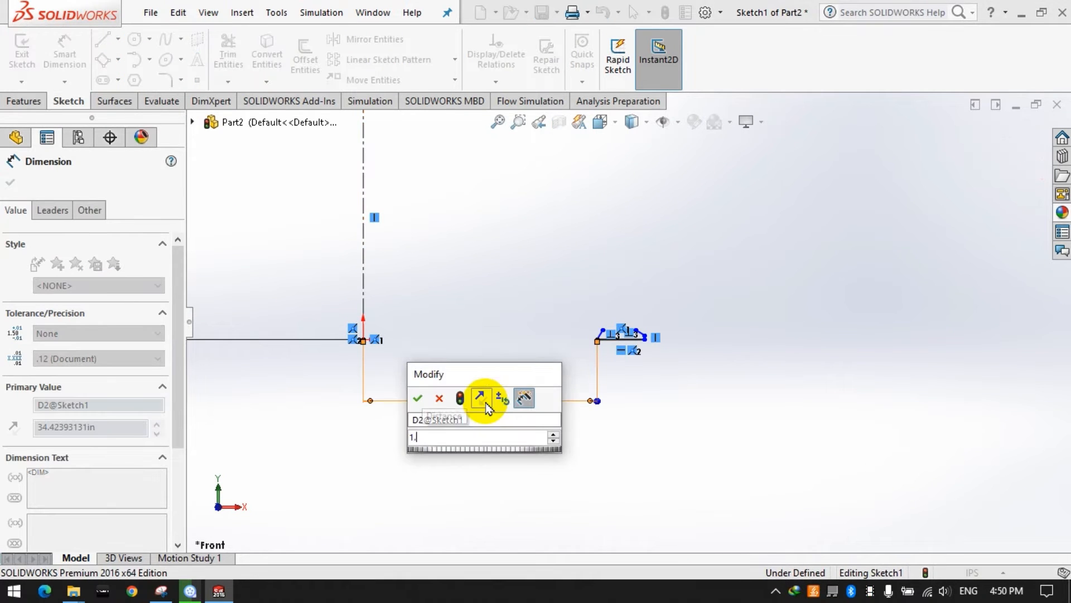
type("5*12")
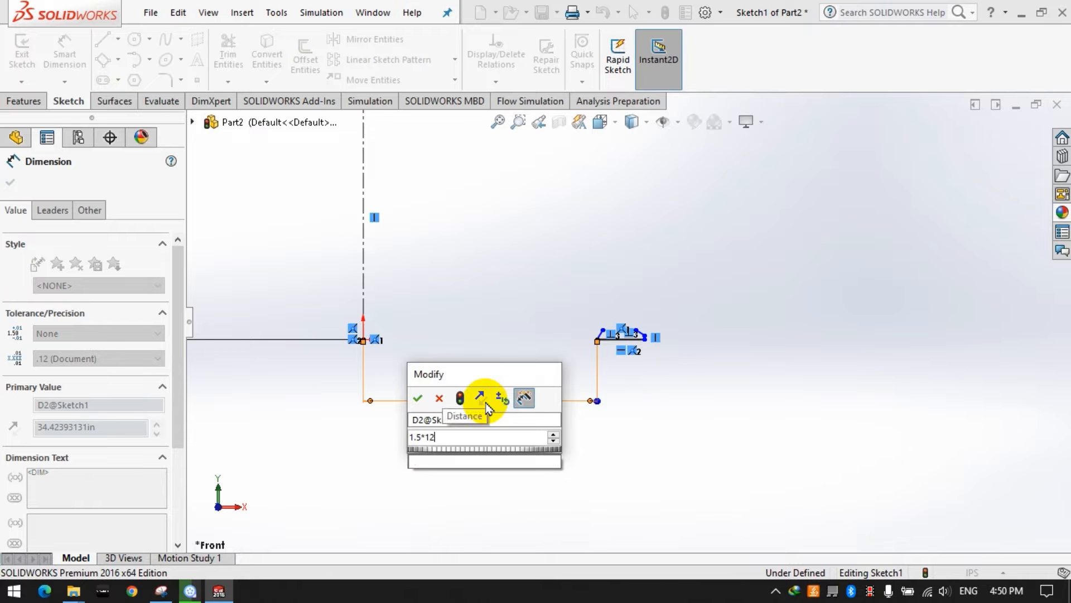
key("Return")
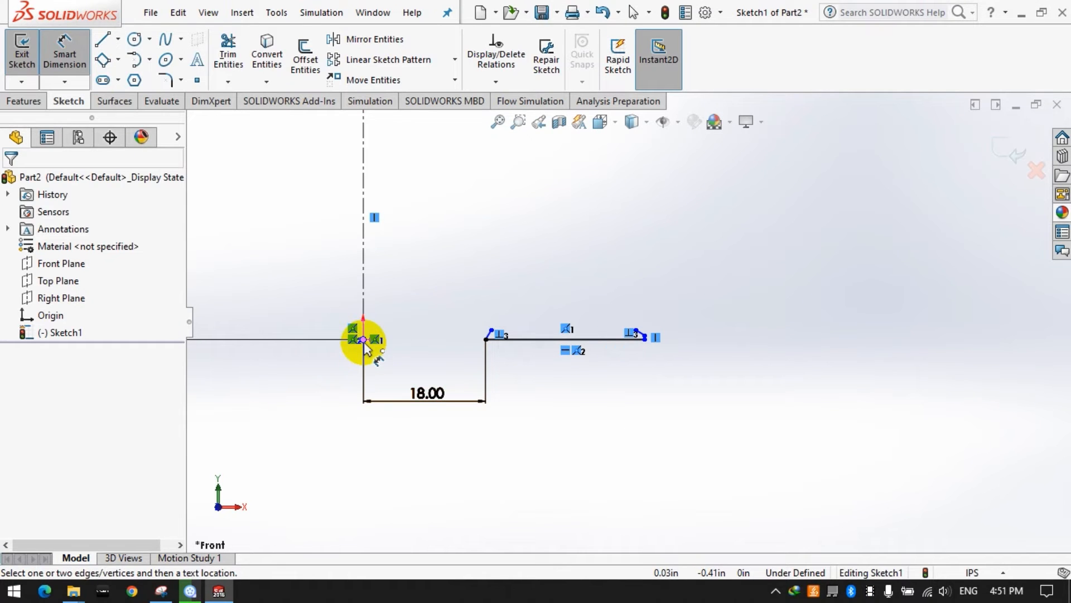
Step: Dimension the distance from the origin to the profile's right end as 18 in, entered as 1.5*12
left_click(363, 340)
left_click(645, 338)
left_click(568, 444)
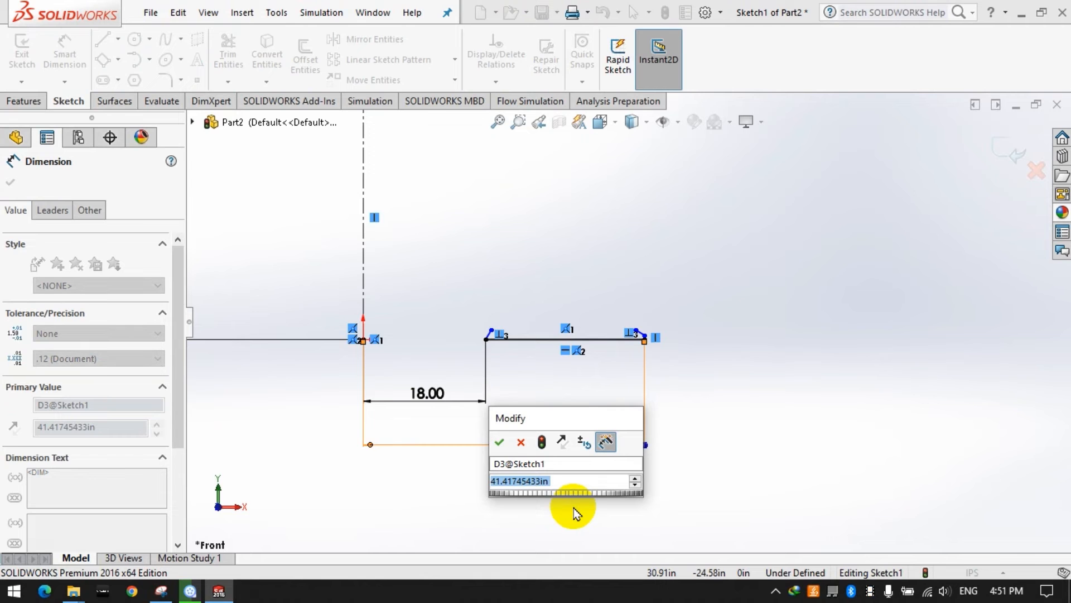
type("1.5*12")
key("Return")
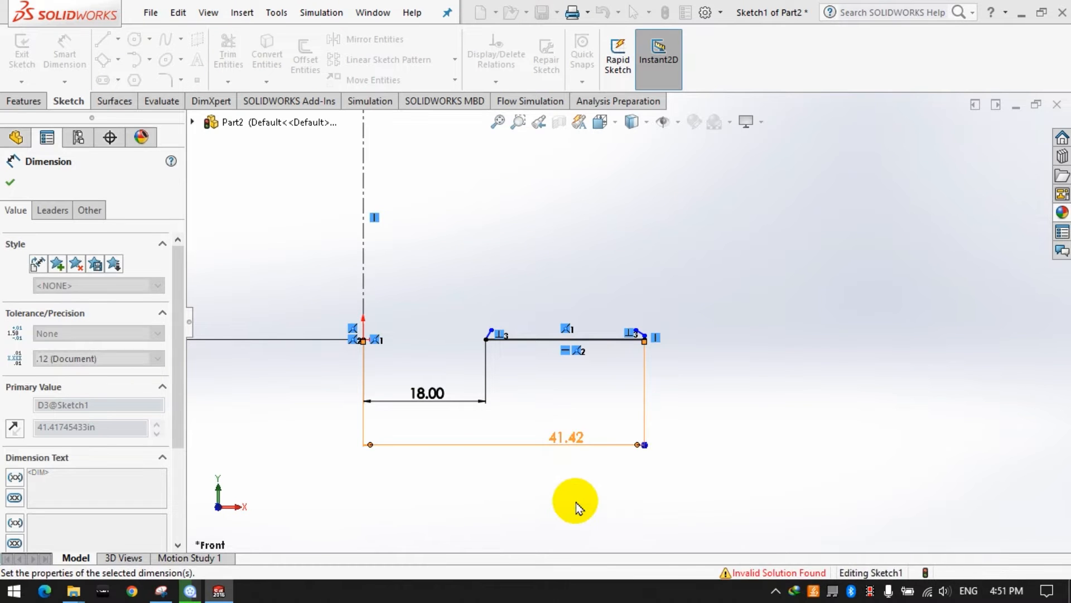
left_click(714, 418)
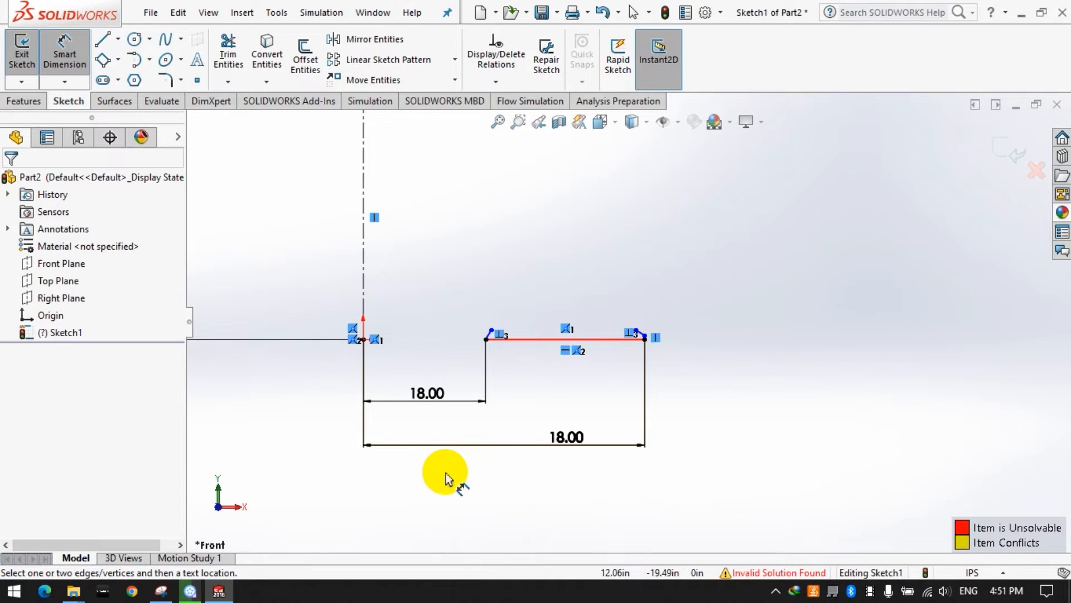
Step: Set the dimension from the centerline to the base line's left end to 15 in by subtracting 3
left_click(433, 395)
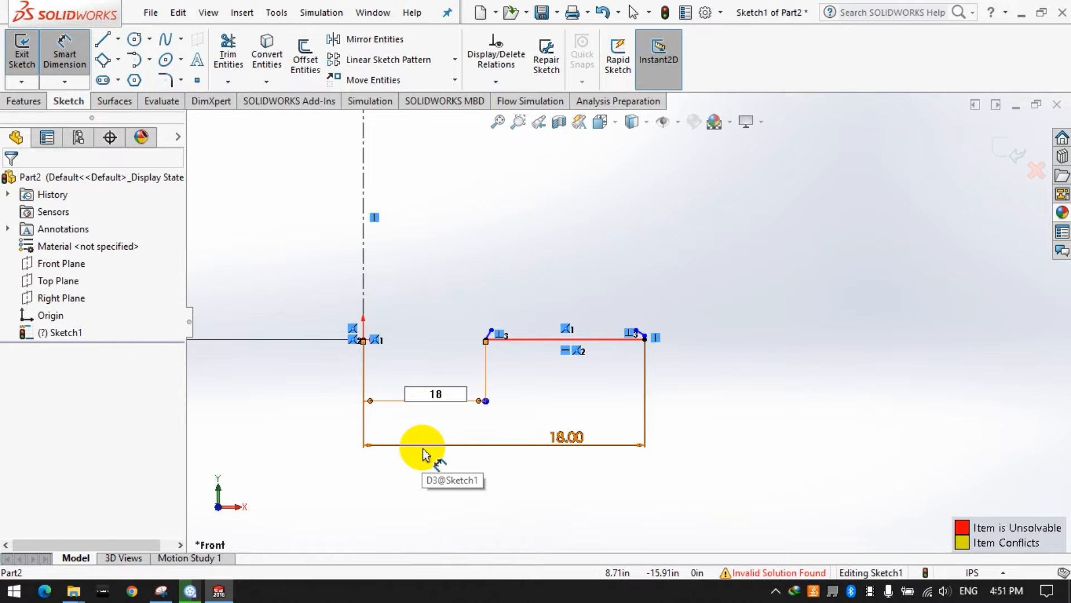
type("-3")
key("Return")
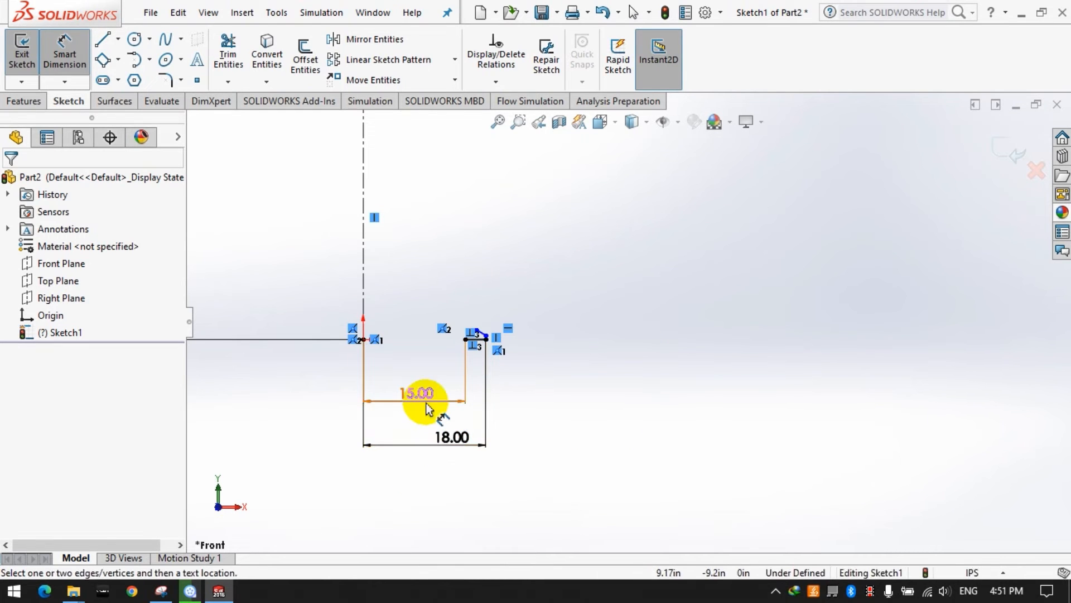
left_click(434, 399)
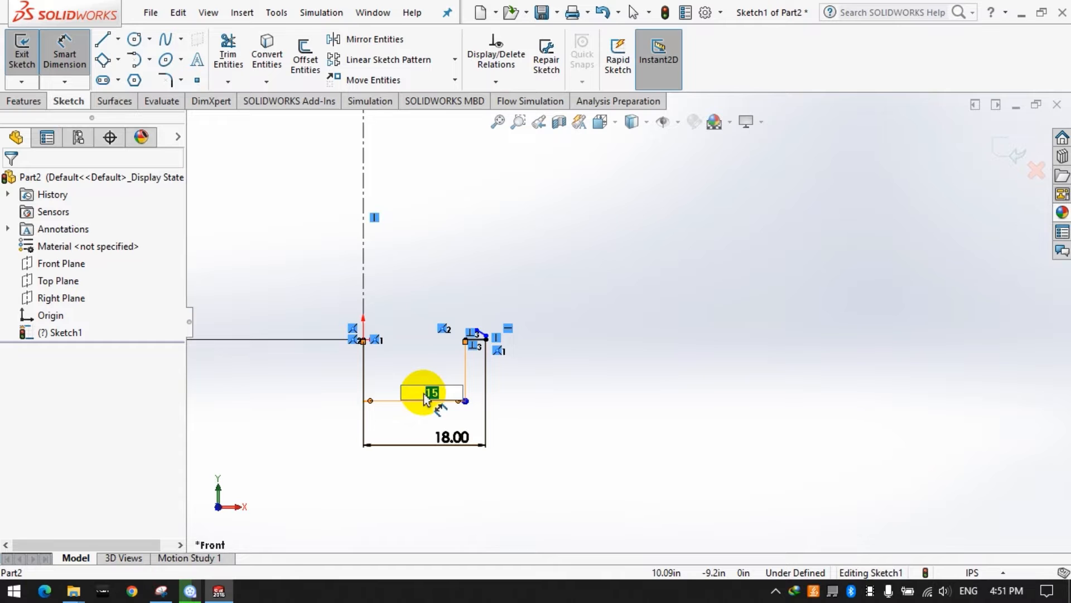
left_click(559, 416)
Step: Dimension the short vertical edge at the profile's right end as 0.25 in
scroll(419, 338, "down", 3)
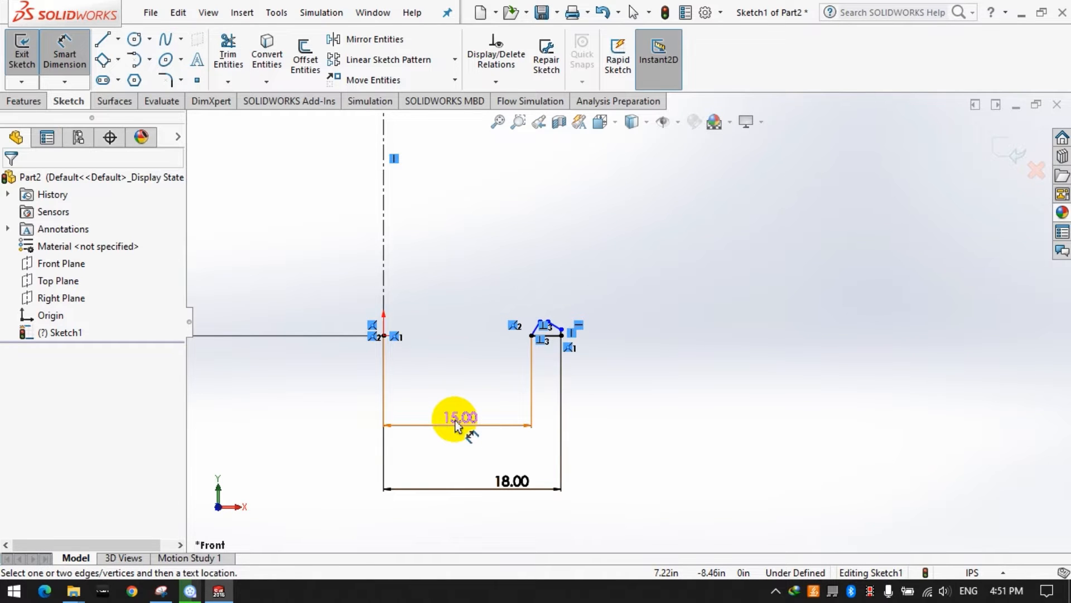
scroll(556, 313, "down", 4)
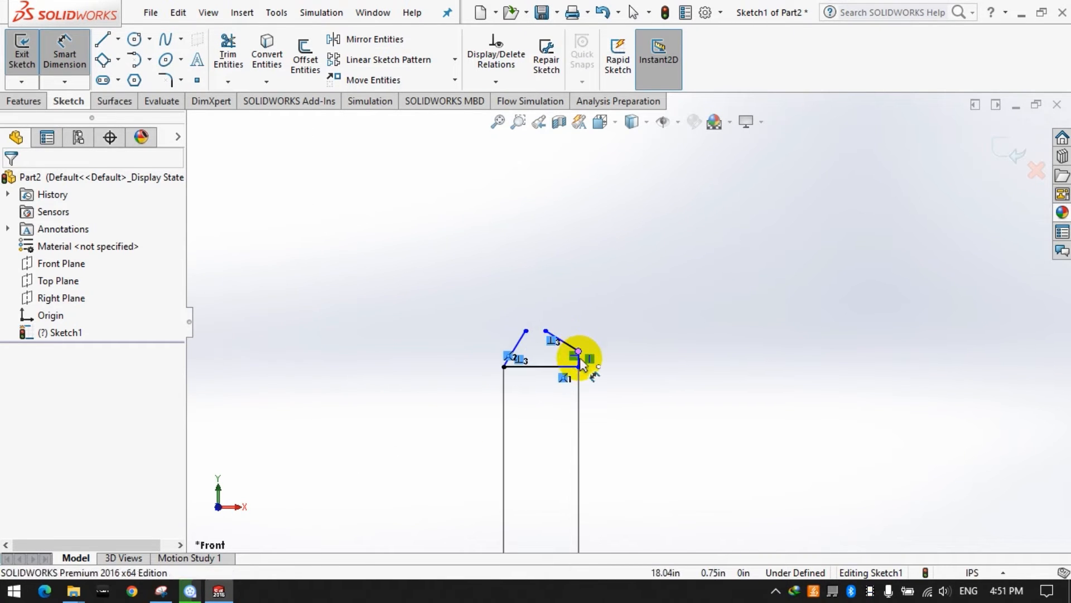
left_click(579, 353)
left_click(579, 366)
left_click(698, 362)
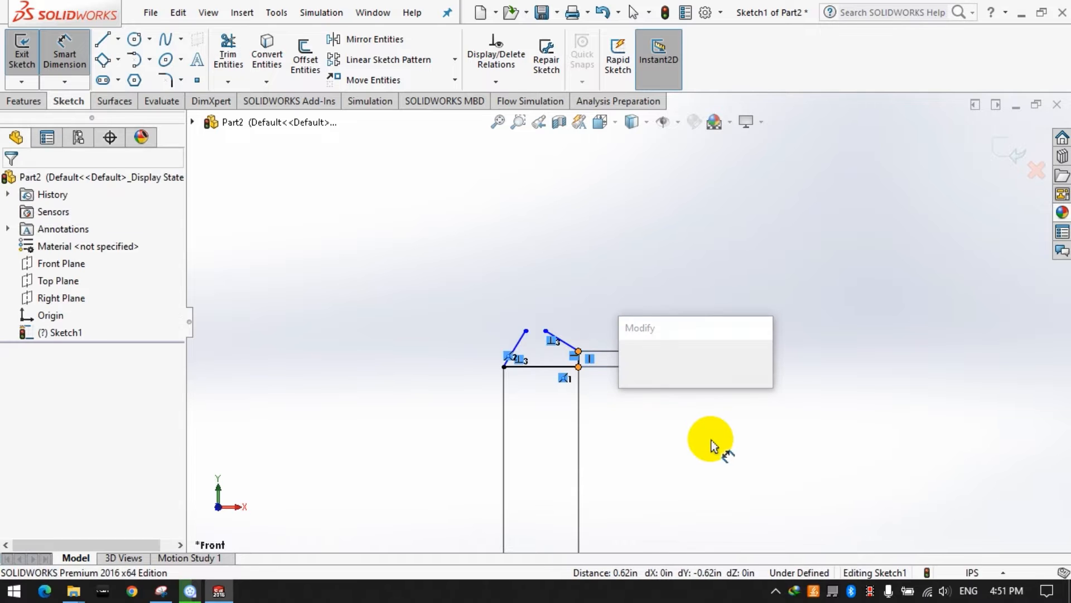
type("0.25")
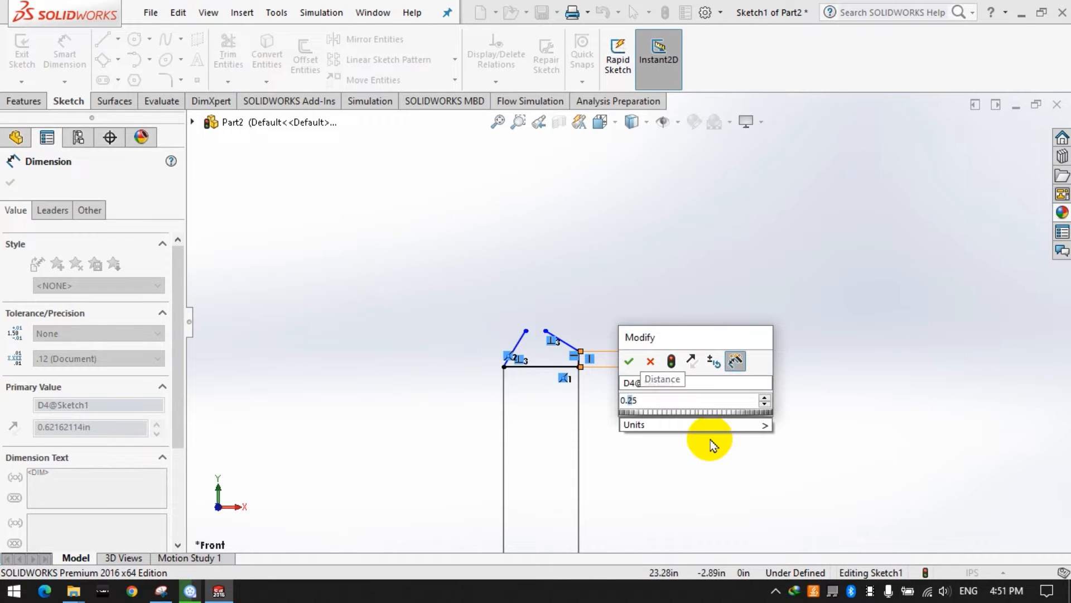
key("Return")
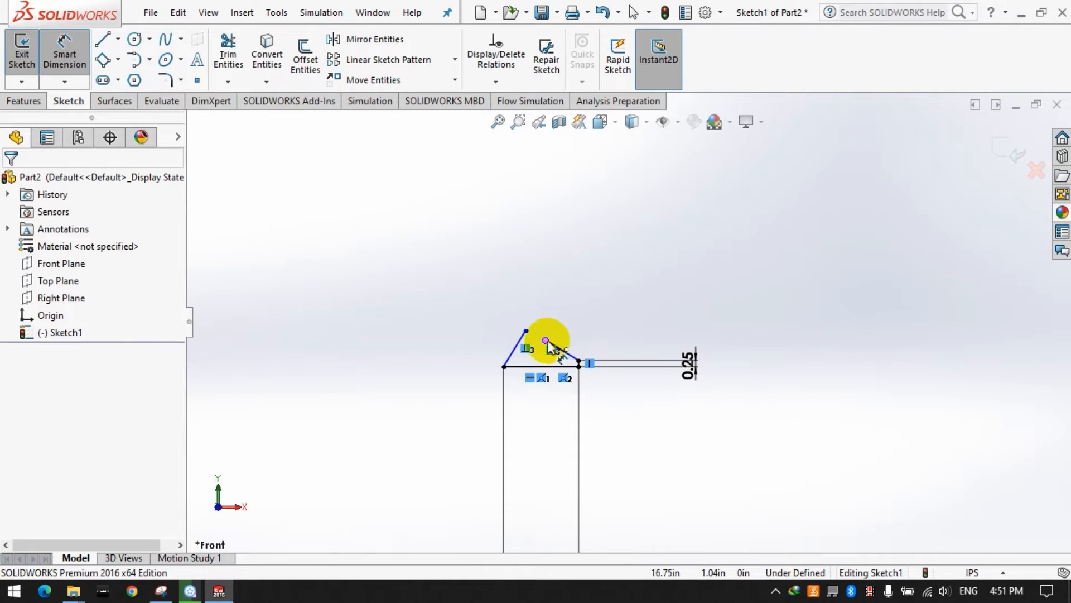
Step: Dimension the horizontal distance from the right slanted line's upper end to the base line's right end as 1 in
left_click(546, 341)
left_click(579, 366)
left_click(580, 494)
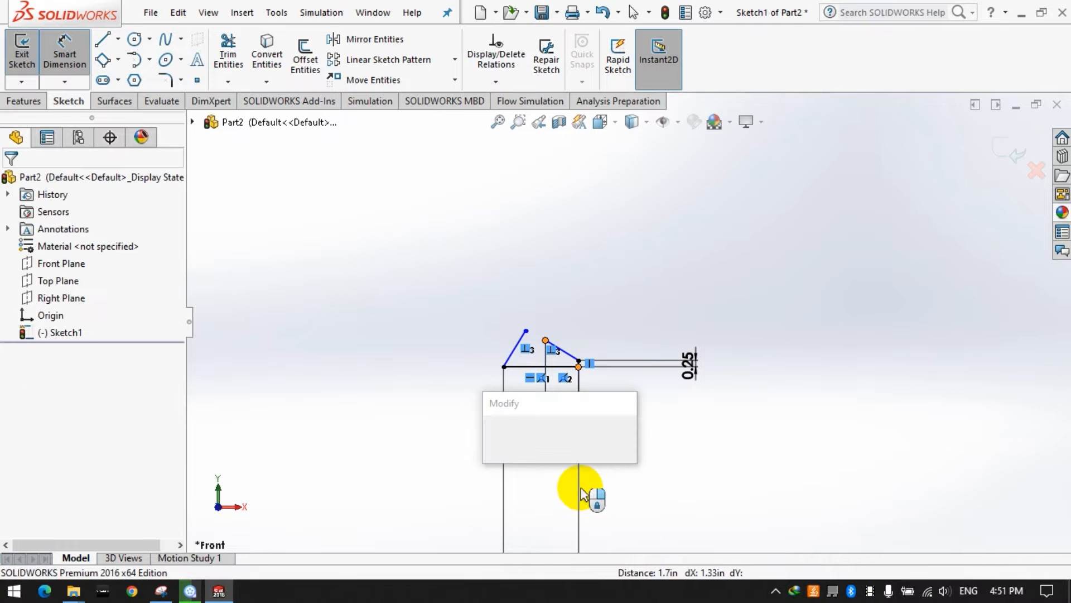
type("1")
key("Return")
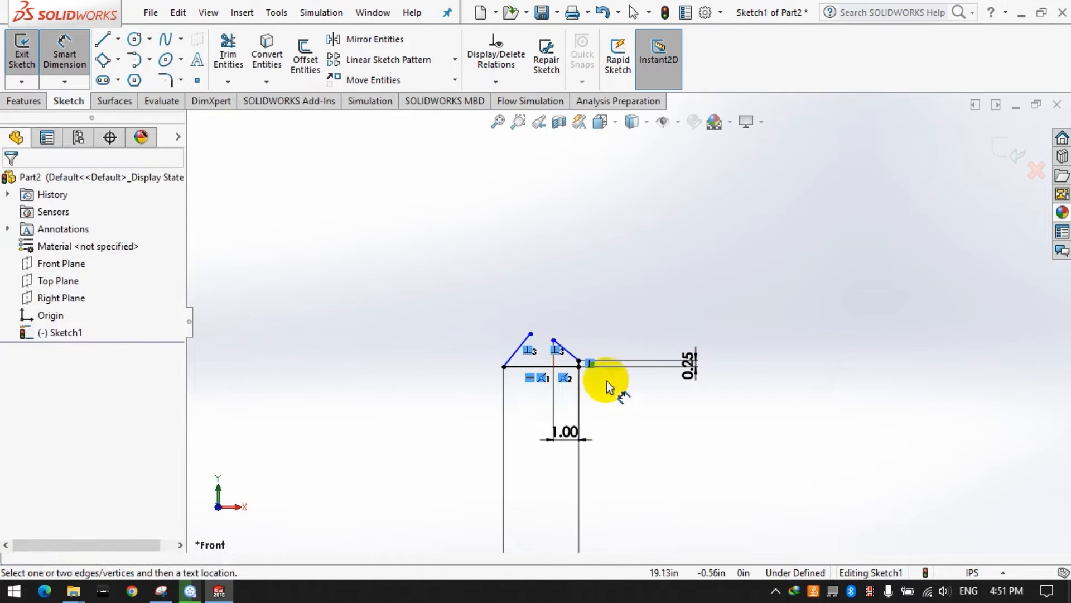
Step: Dimension the vertical rise of the right slanted line as 0.5 in
left_click(574, 362)
left_click(798, 481)
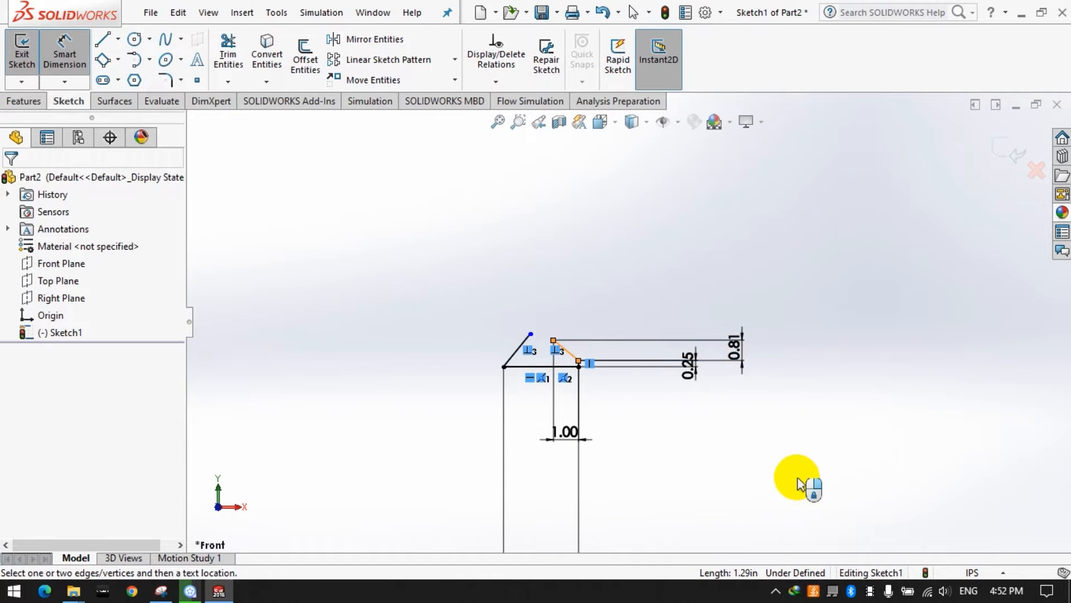
type(".25")
key("Return")
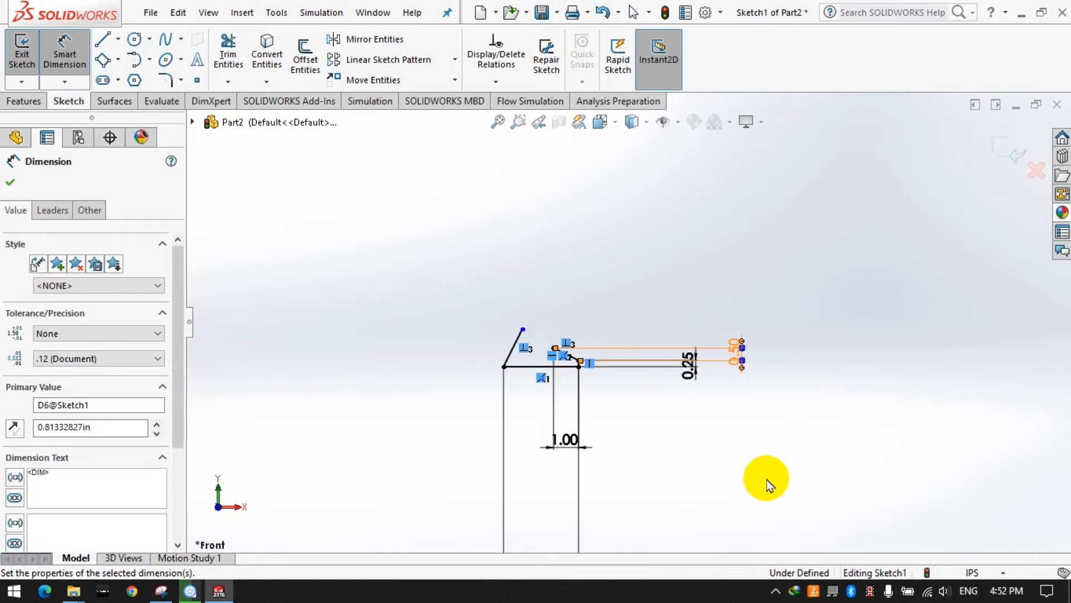
Step: Dimension the vertical distance from the left slanted line's upper end to the base line as 1.5 in
left_click(522, 330)
left_click(529, 366)
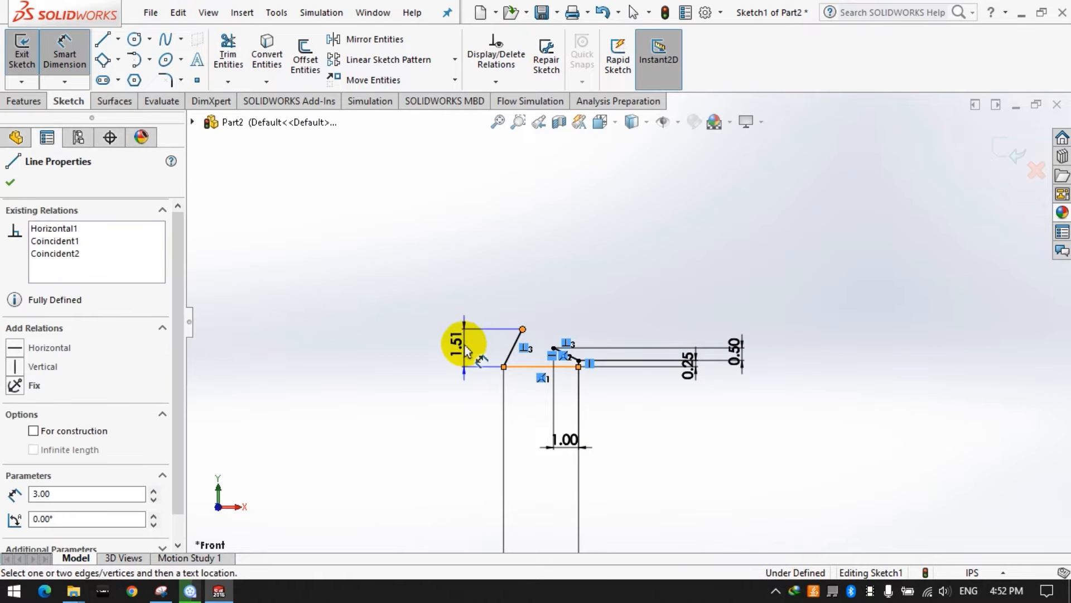
left_click(449, 346)
type("1.")
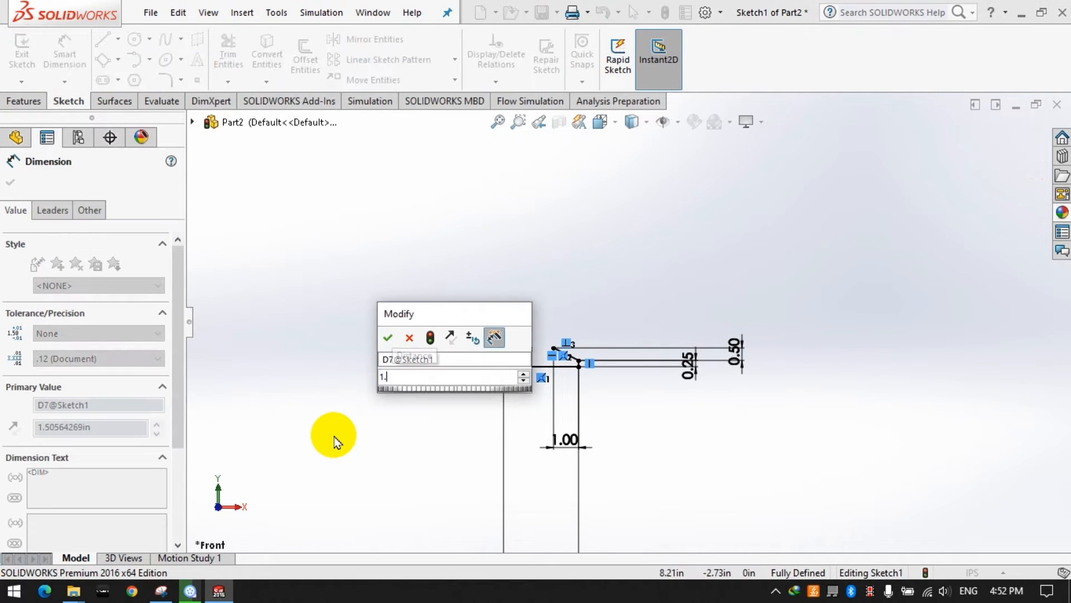
type("5")
key("Return")
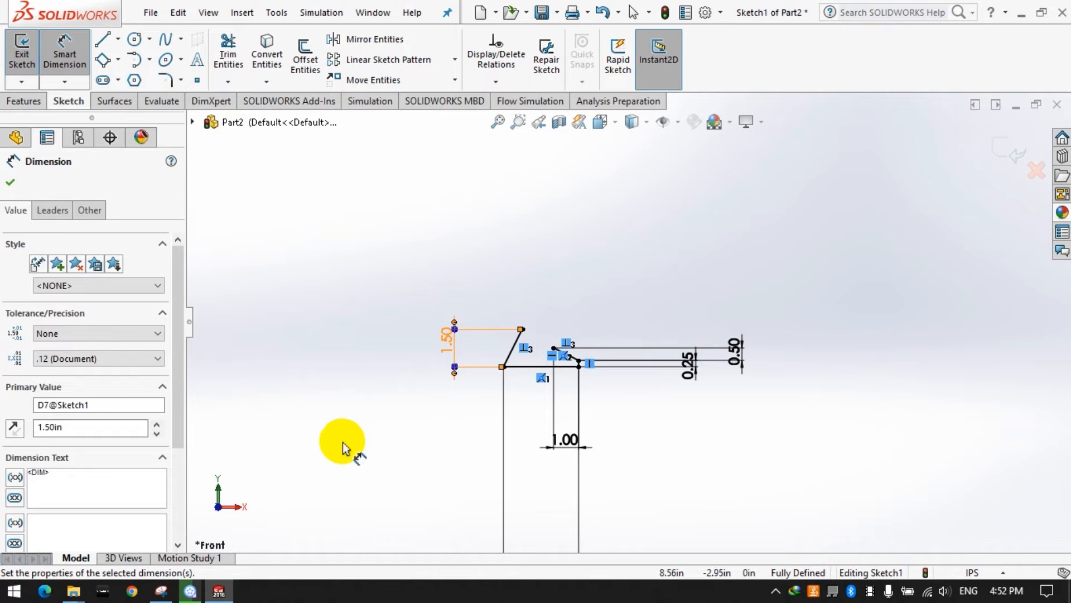
Step: Draw a circle of about 41 in radius, centered above and left of the origin, through the left slanted line's upper end
scroll(572, 440, "up", 7)
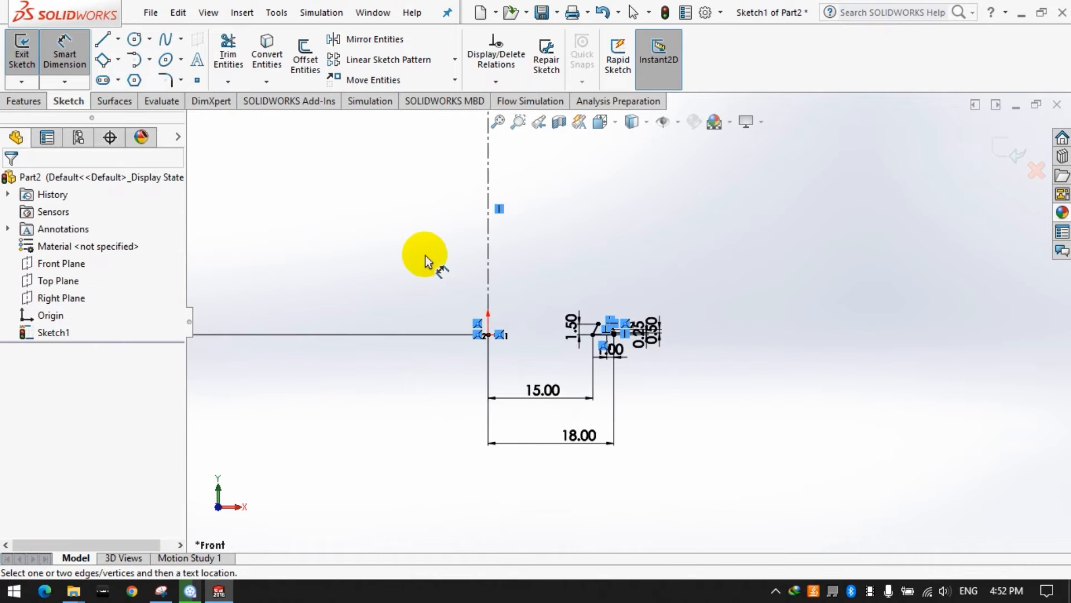
left_click(137, 44)
left_click(313, 288)
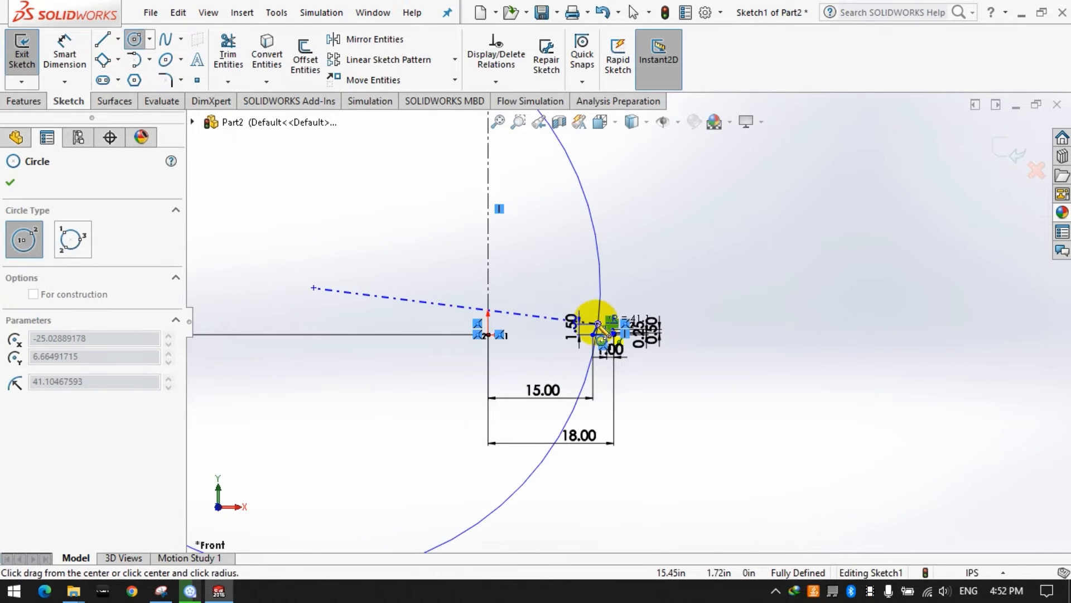
left_click(603, 325)
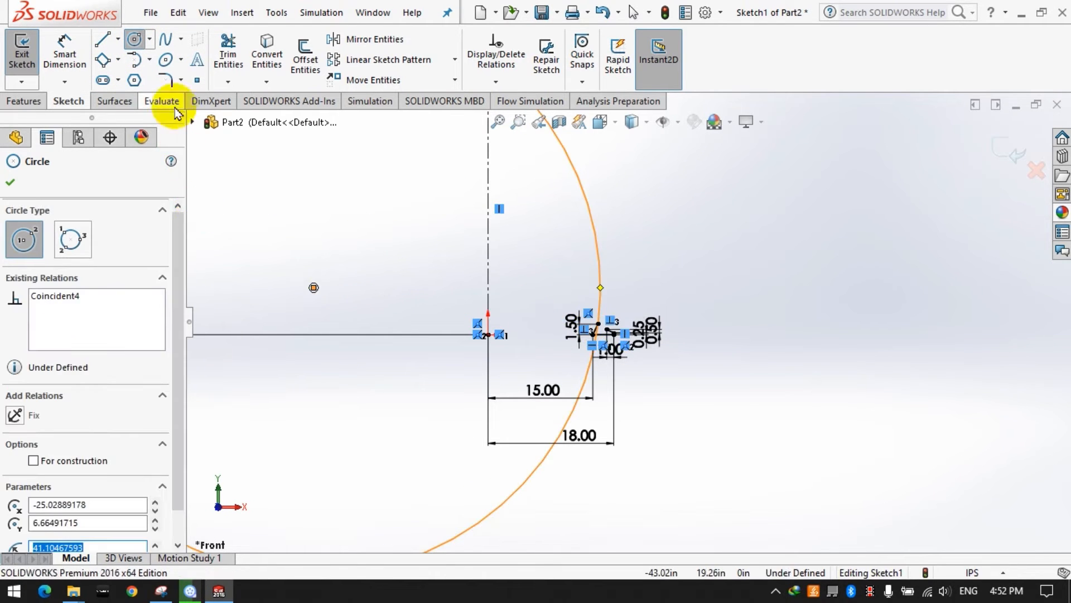
left_click(223, 56)
Step: Dimension the horizontal distance from the circle's center to the vertical centerline as 30 in
left_click(65, 45)
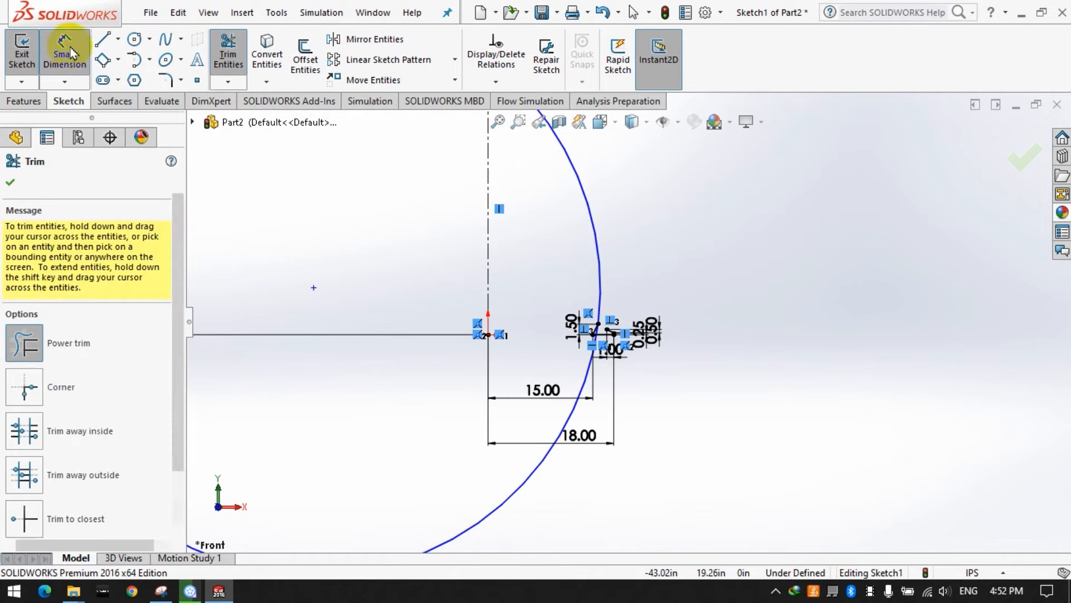
left_click(313, 288)
left_click(489, 294)
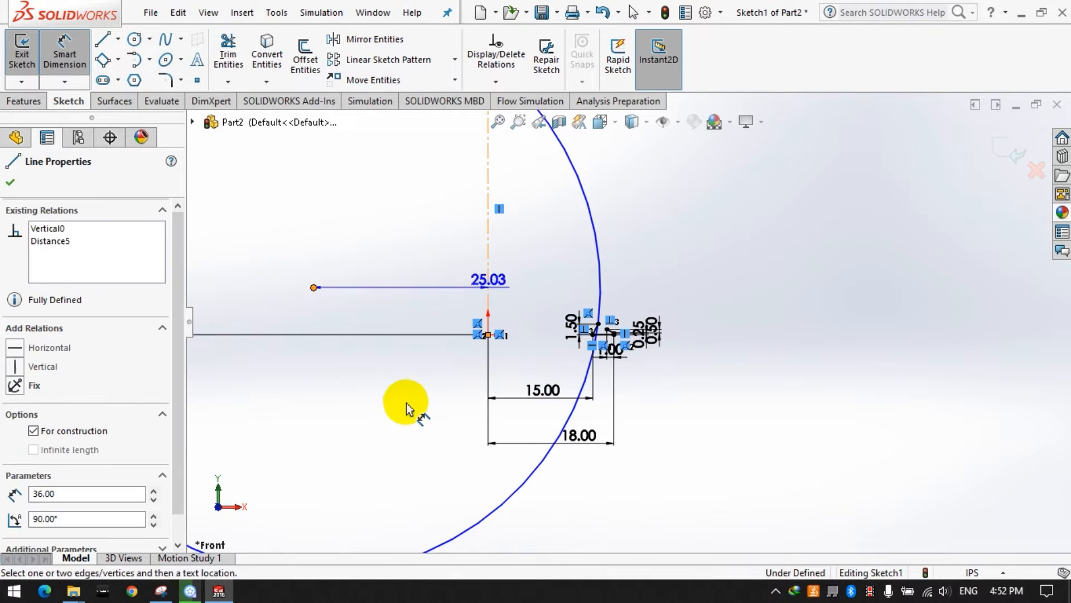
left_click(389, 473)
type("30")
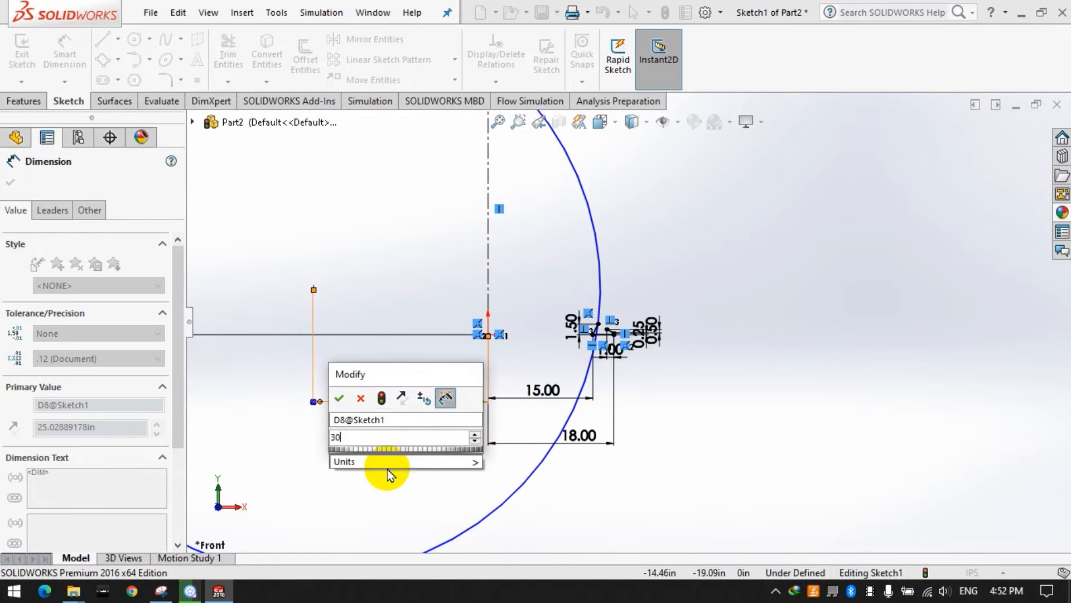
key("Return")
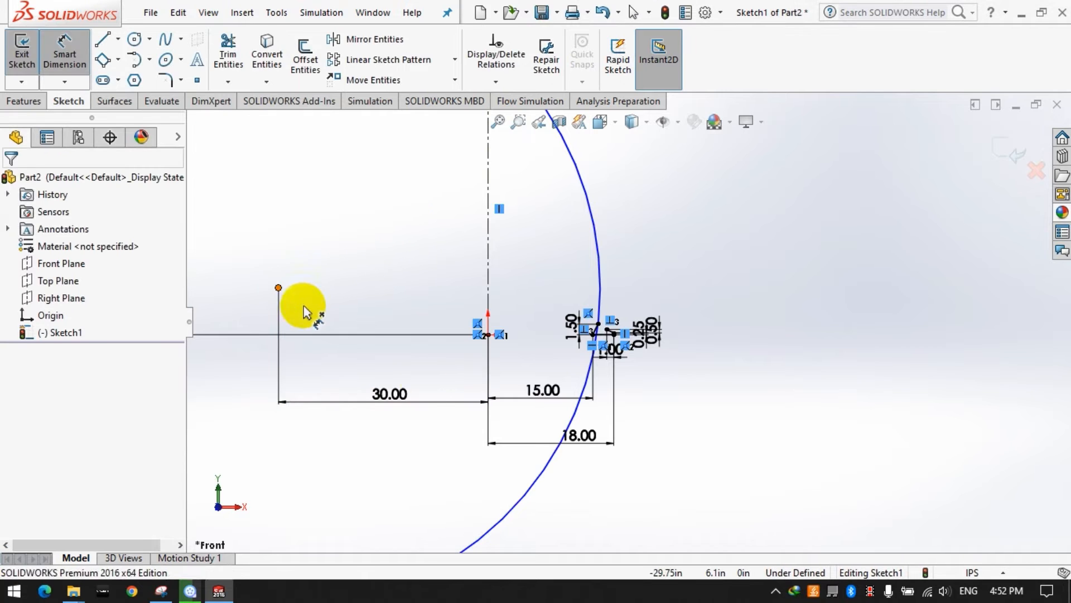
Step: Dimension the vertical distance from the circle's center to the origin as 12 in
left_click(278, 287)
left_click(488, 335)
left_click(201, 411)
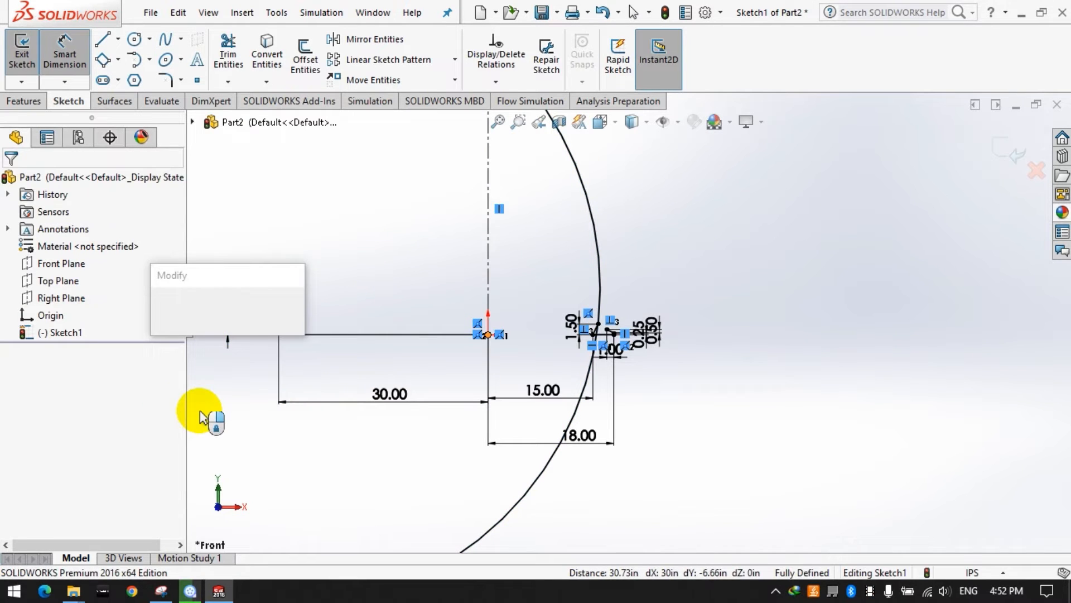
type("12")
key("Return")
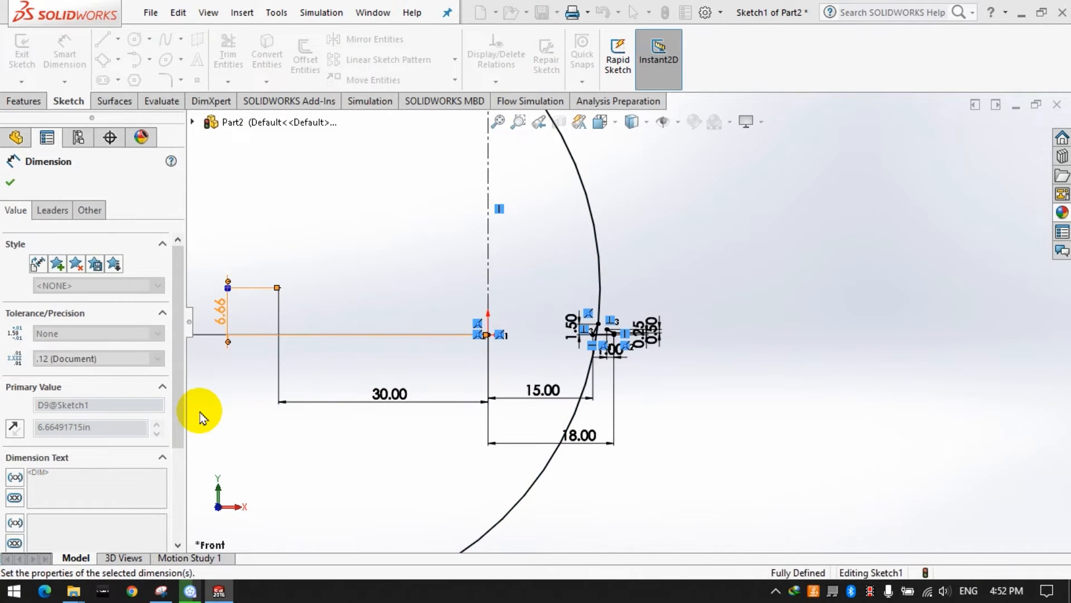
left_click(135, 40)
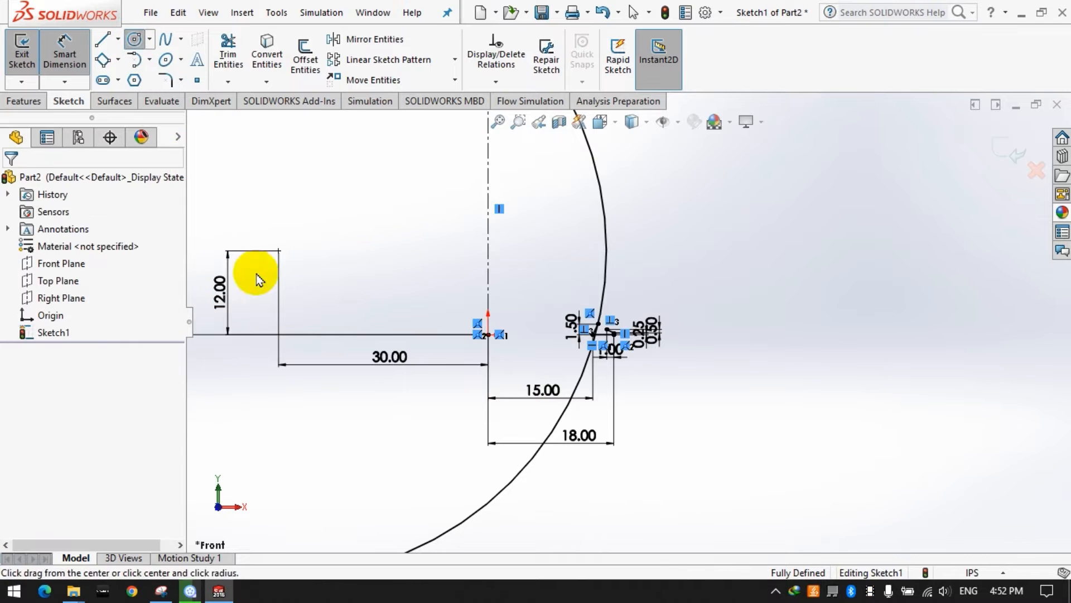
left_click(279, 251)
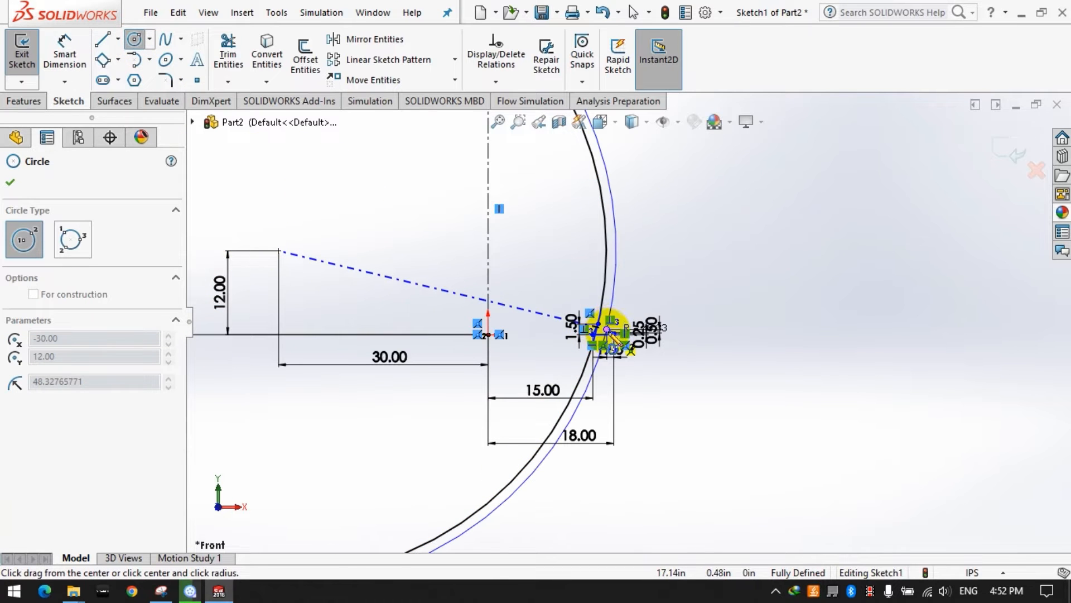
left_click(134, 40)
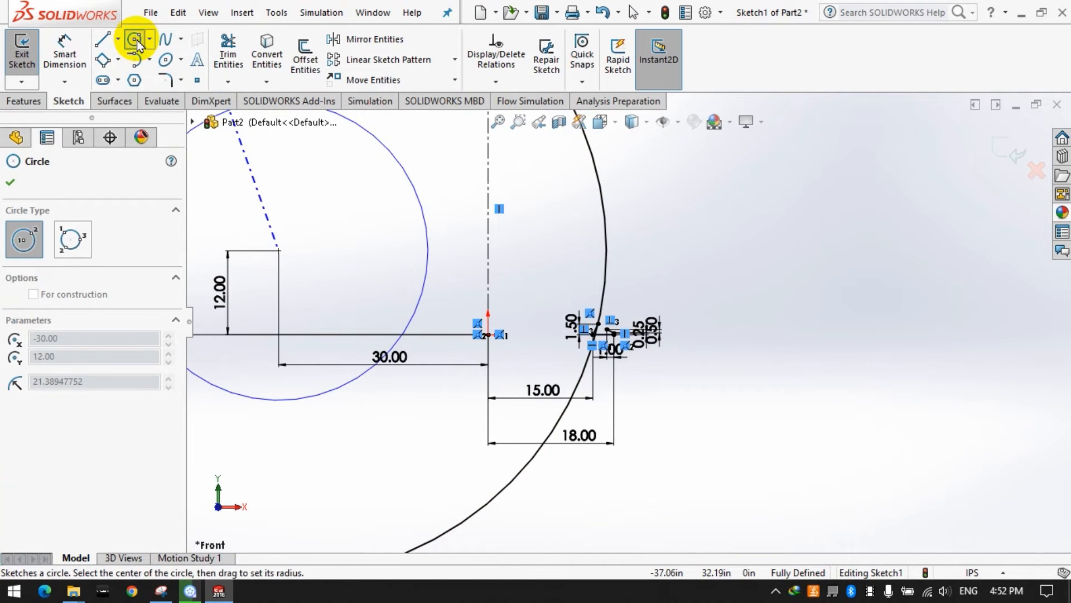
Step: Draw a second circle of about 49 in radius, centered directly above the first circle's center, through the right slanted line's upper end
left_click(134, 40)
left_click(608, 332)
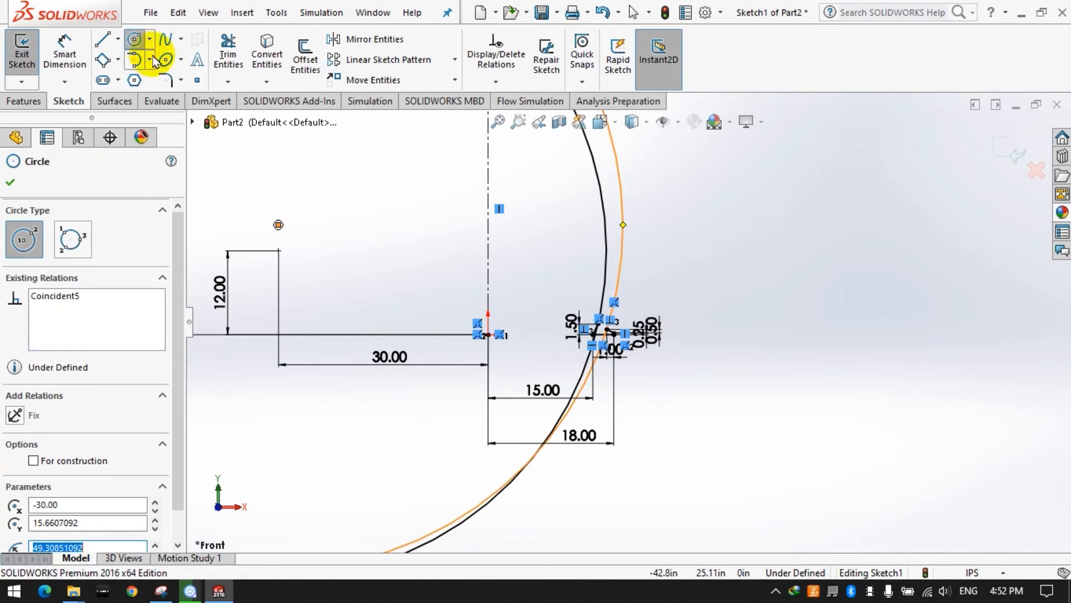
left_click(228, 53)
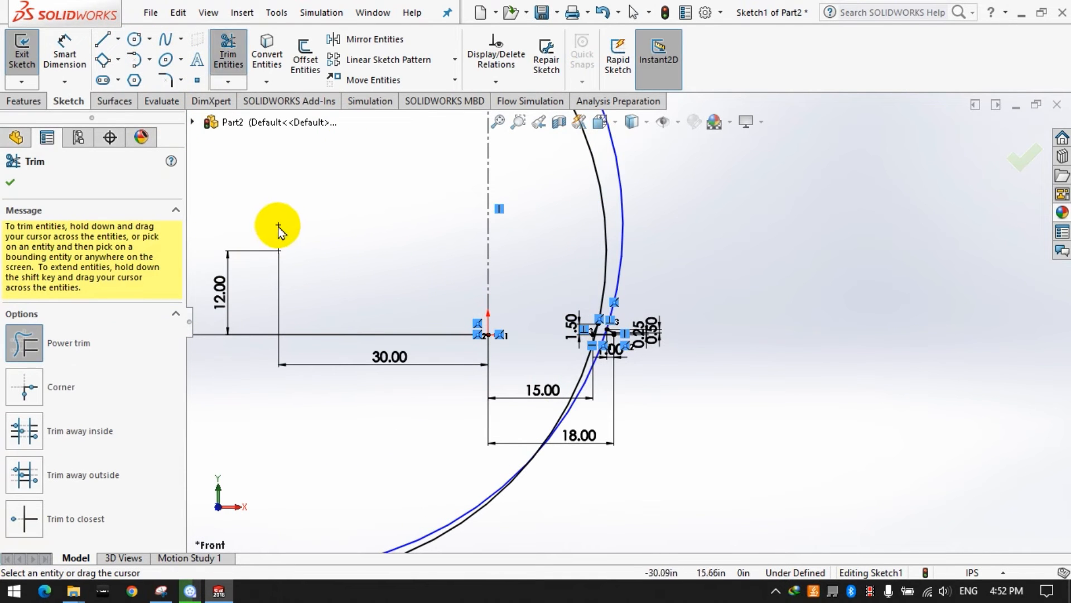
Step: Dimension the vertical distance between the two circle centers as 2 in
left_click(64, 53)
left_click(278, 224)
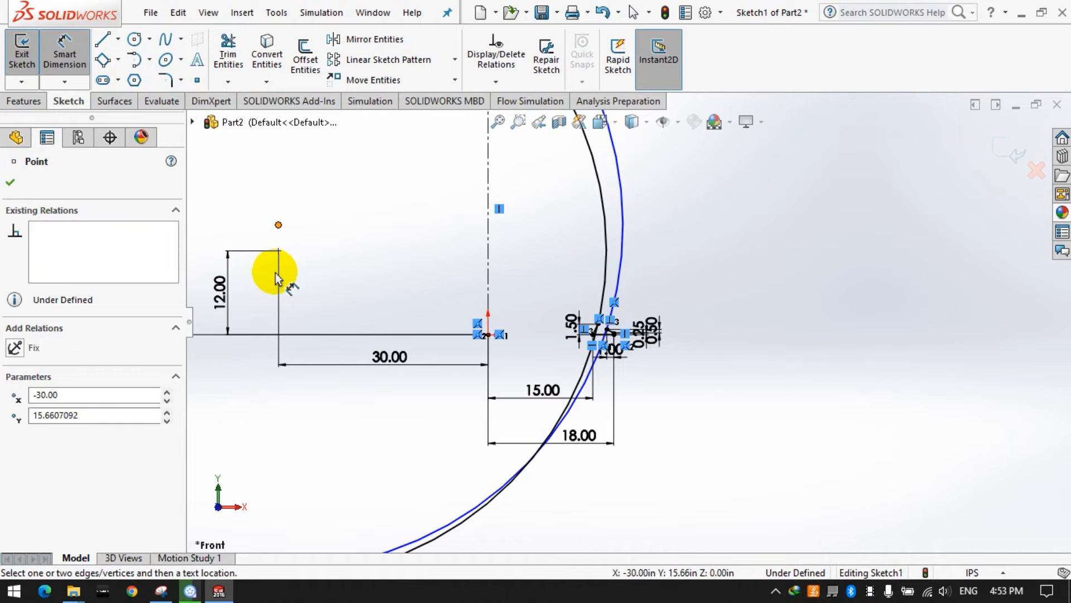
left_click(279, 251)
left_click(256, 273)
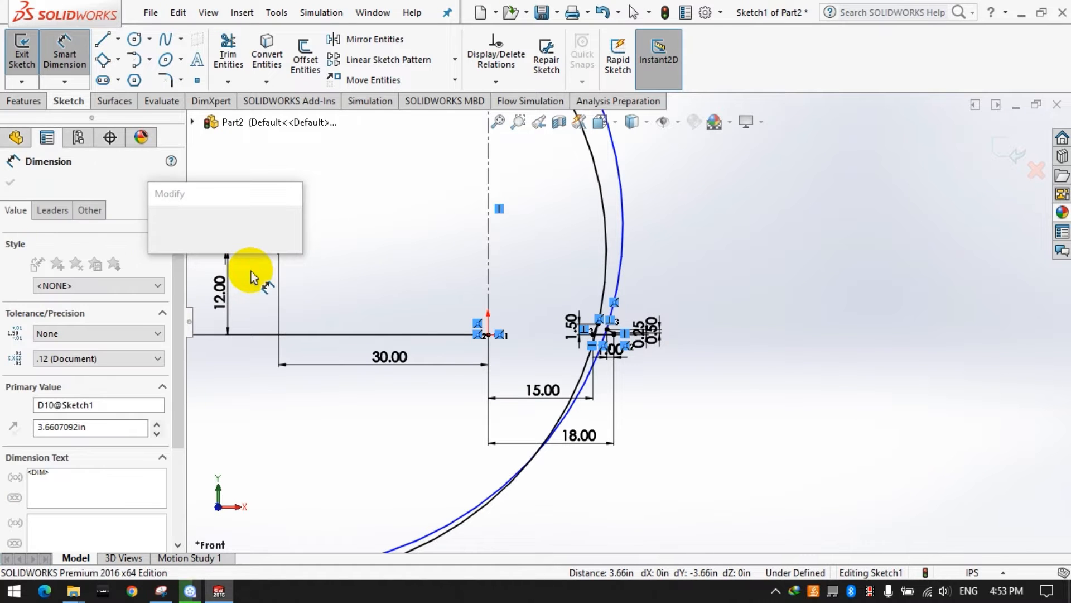
type("2")
key("Return")
Step: Dimension the horizontal distance from the second circle's center to the vertical centerline as 30 in
left_click(279, 237)
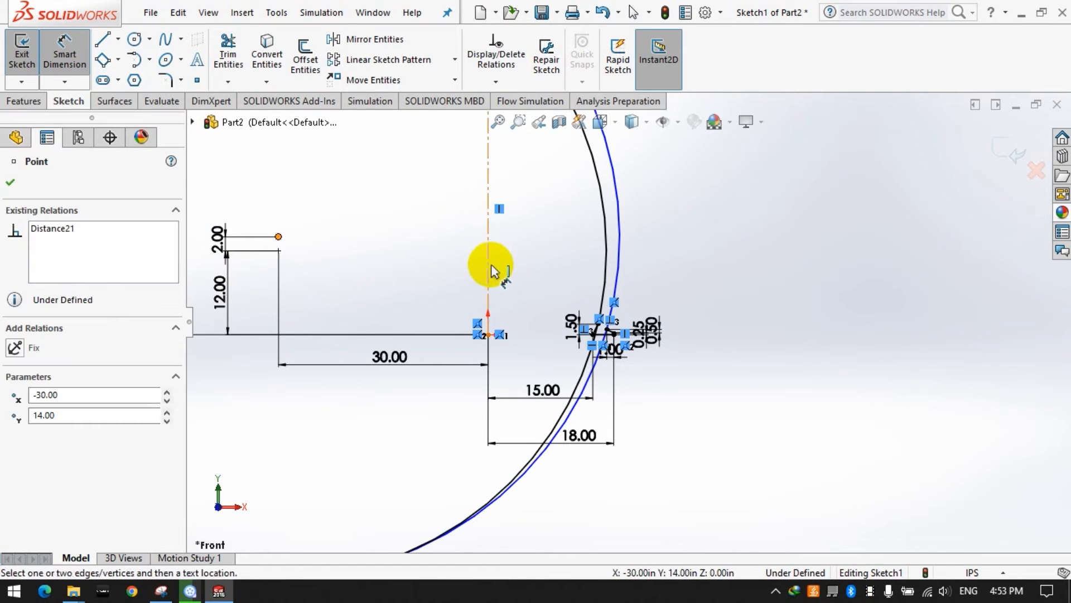
left_click(381, 417)
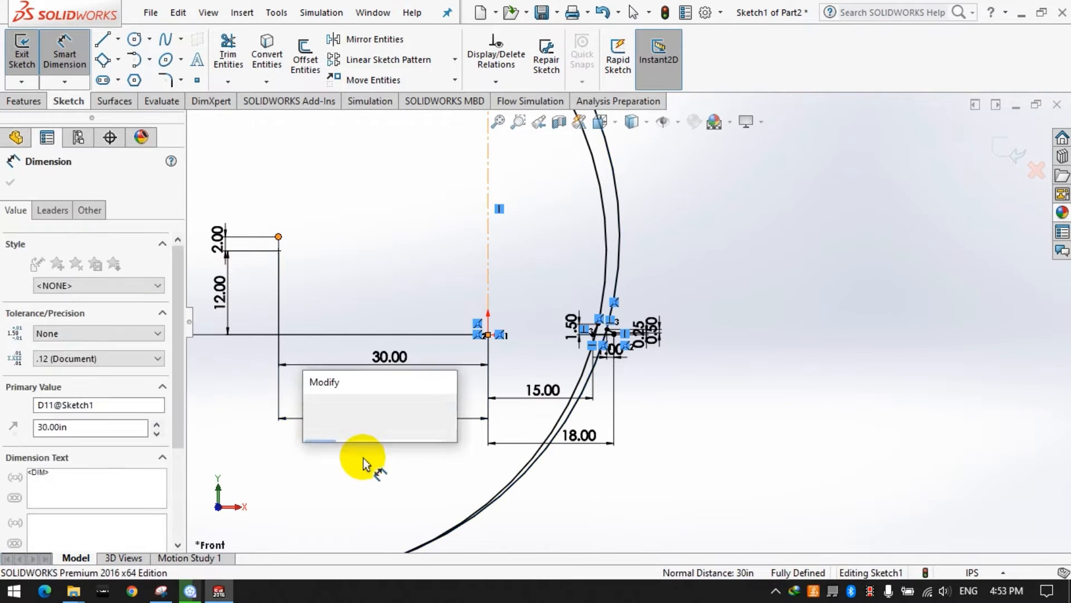
left_click(311, 420)
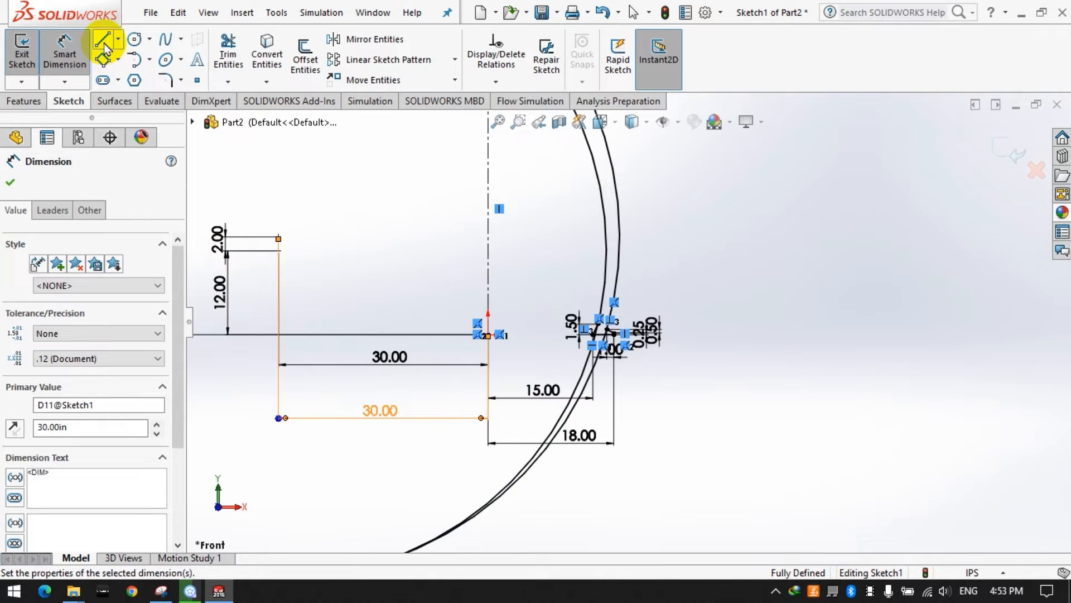
Step: Draw a horizontal line about 24 in long to the right from the upper part of the centerline, crossing both circles
left_click(104, 44)
left_click(489, 160)
left_click(654, 160)
left_click(103, 42)
Step: Dimension the upper horizontal line's length as 20 in
left_click(64, 57)
left_click(564, 160)
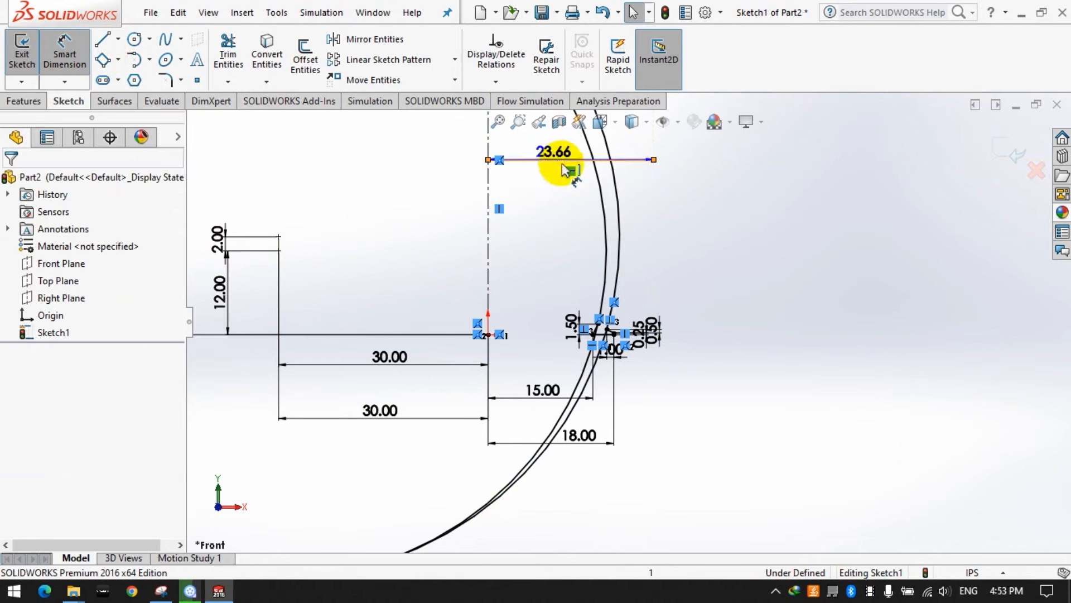
left_click(691, 231)
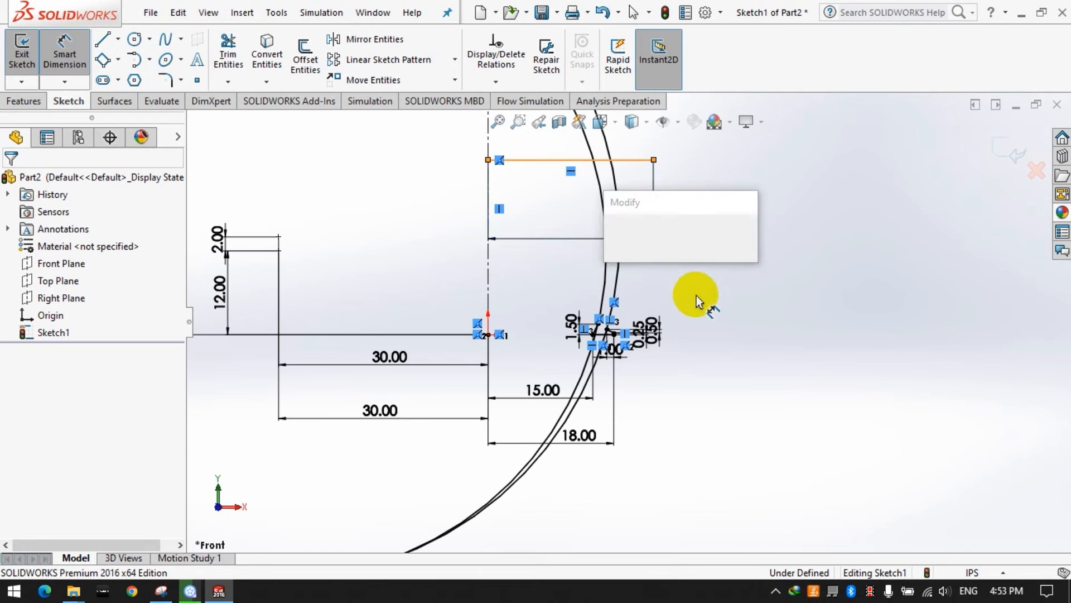
type("20")
key("Return")
left_click(669, 363)
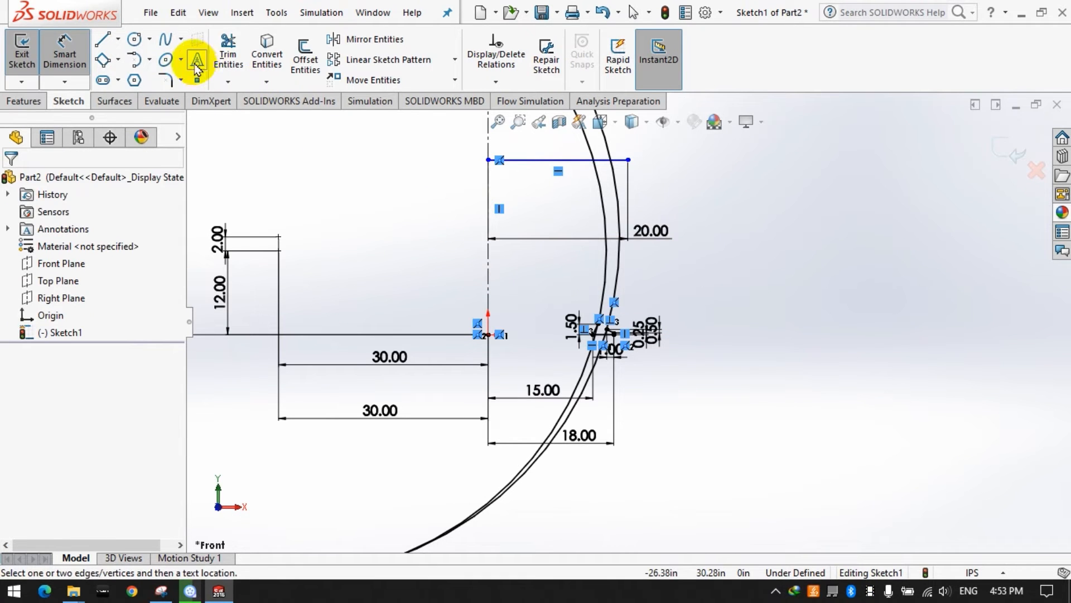
Step: Dimension the vertical distance from the origin to the upper horizontal line as 36 in
left_click(489, 335)
left_click(385, 262)
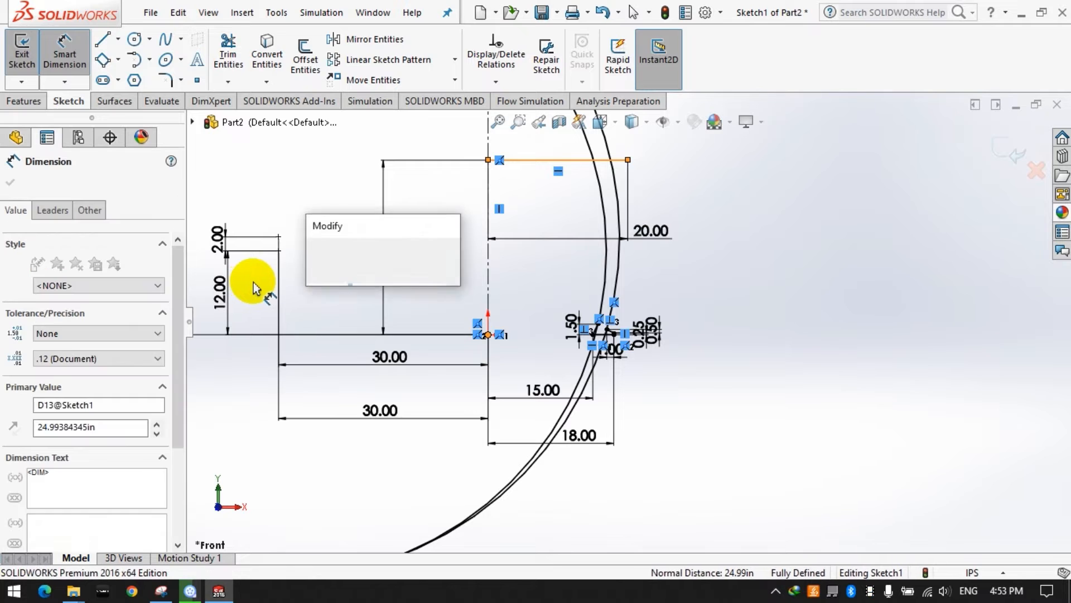
type("36")
key("Return")
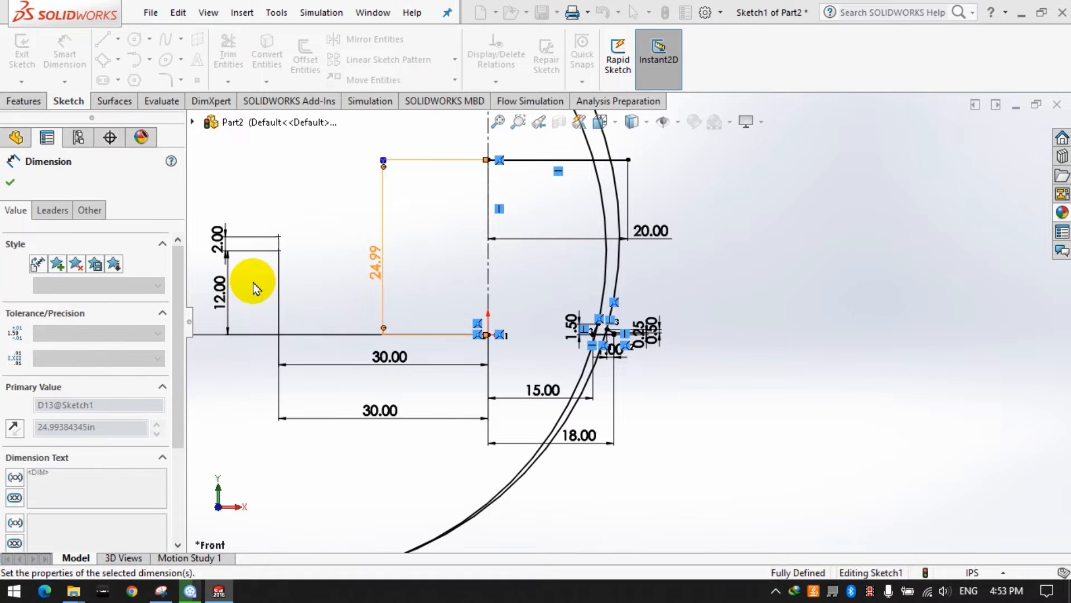
Step: Set the upper horizontal line's height above the origin to 30 in, entered as 2.5*12
scroll(546, 364, "up", 2)
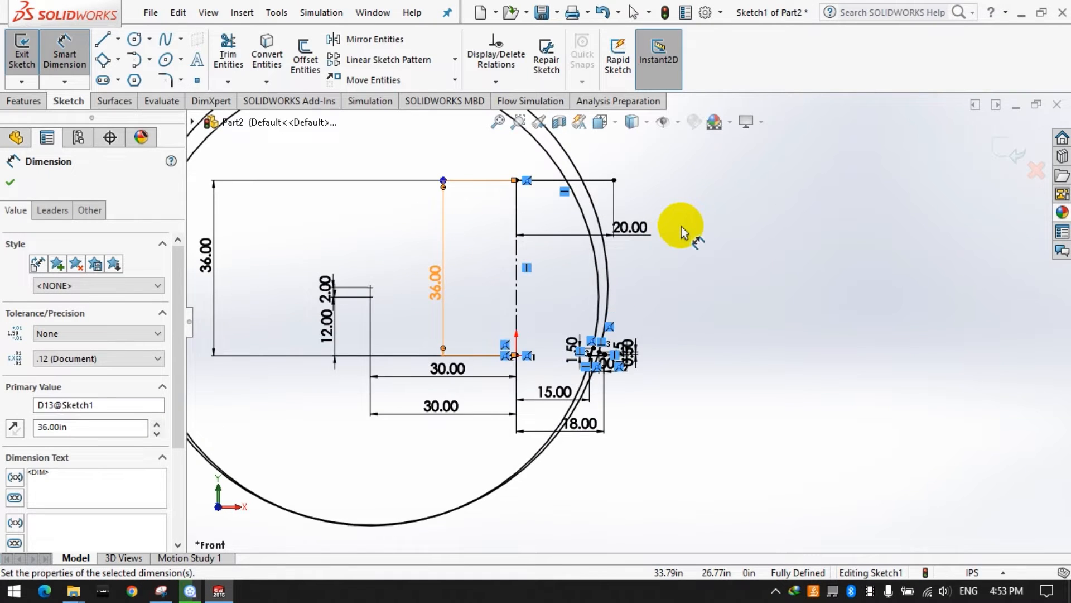
scroll(682, 226, "down", 2)
left_click(695, 247)
double_click(377, 305)
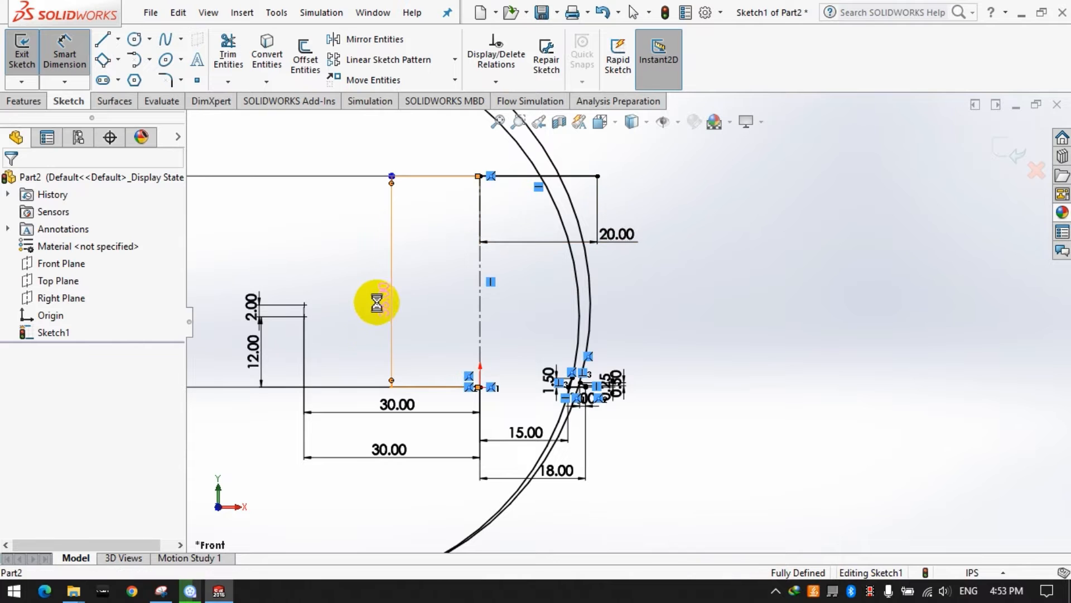
type("2.5*12")
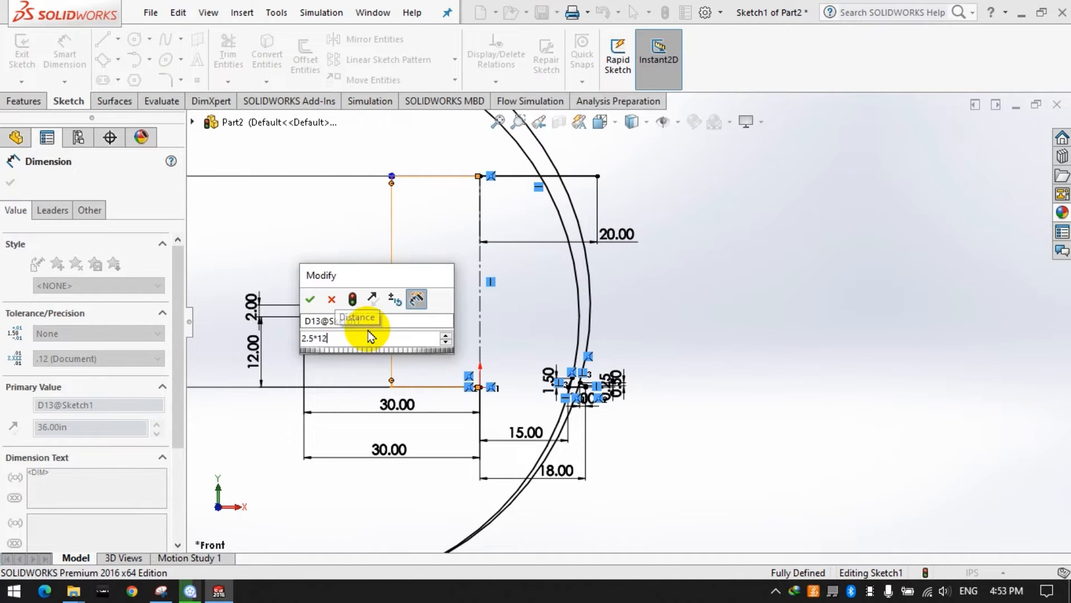
key("Return")
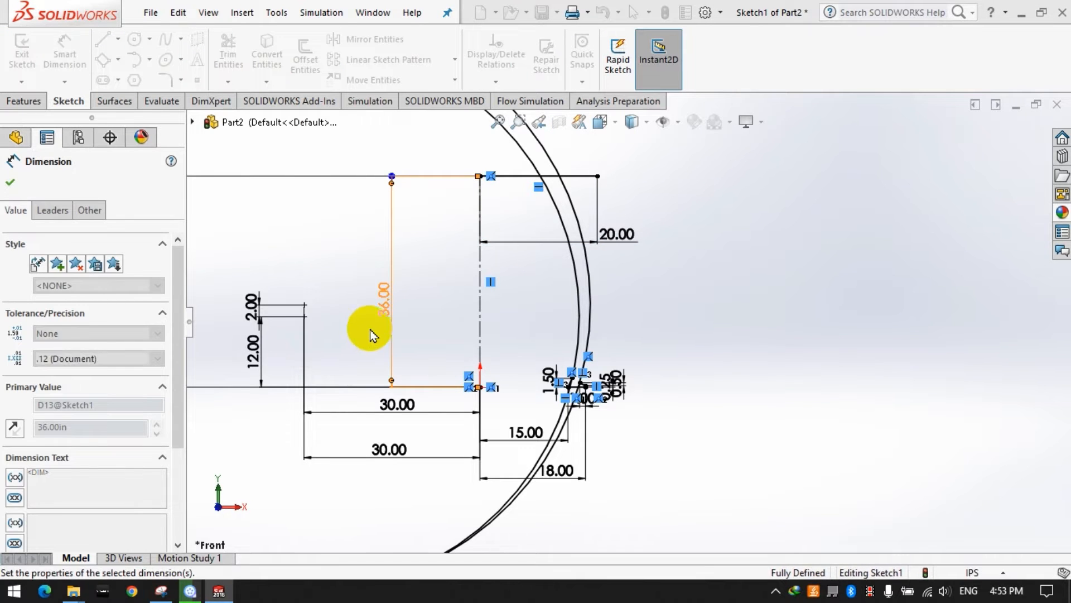
left_click(516, 323)
Step: Draw connected lines from the upper line's outer end: about 1.9 in down, inward horizontally, and about 2.7 in slanting to the outer circle
scroll(583, 214, "down", 2)
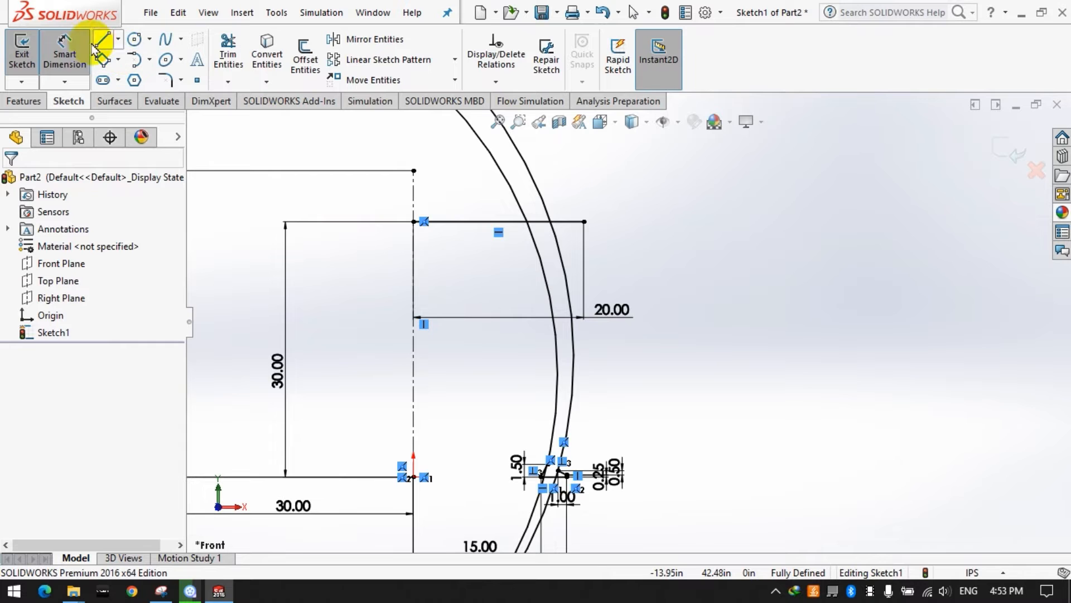
left_click(104, 40)
left_click(585, 222)
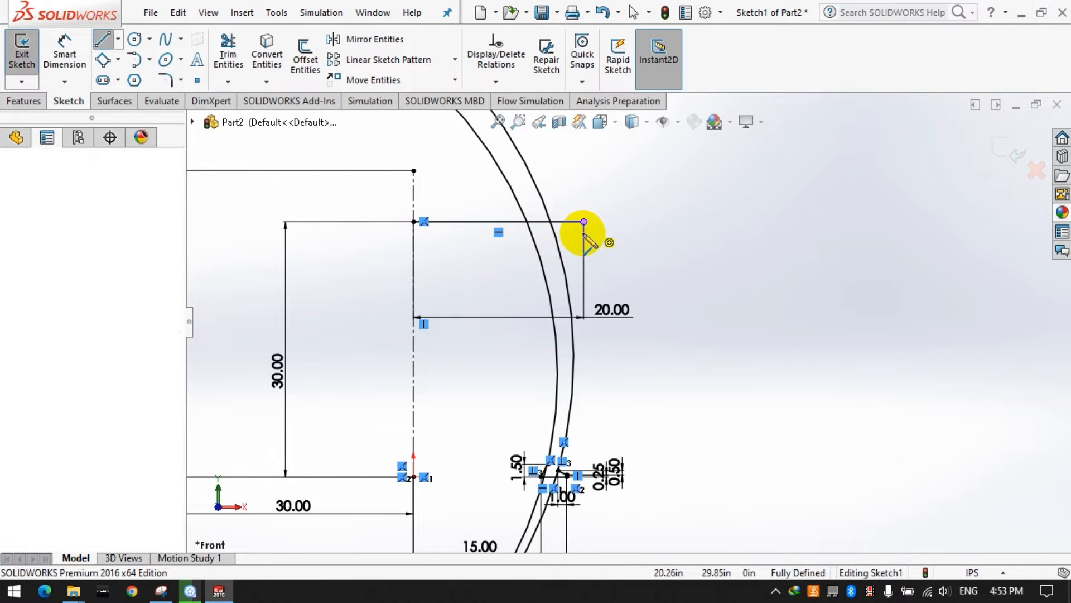
left_click(569, 239)
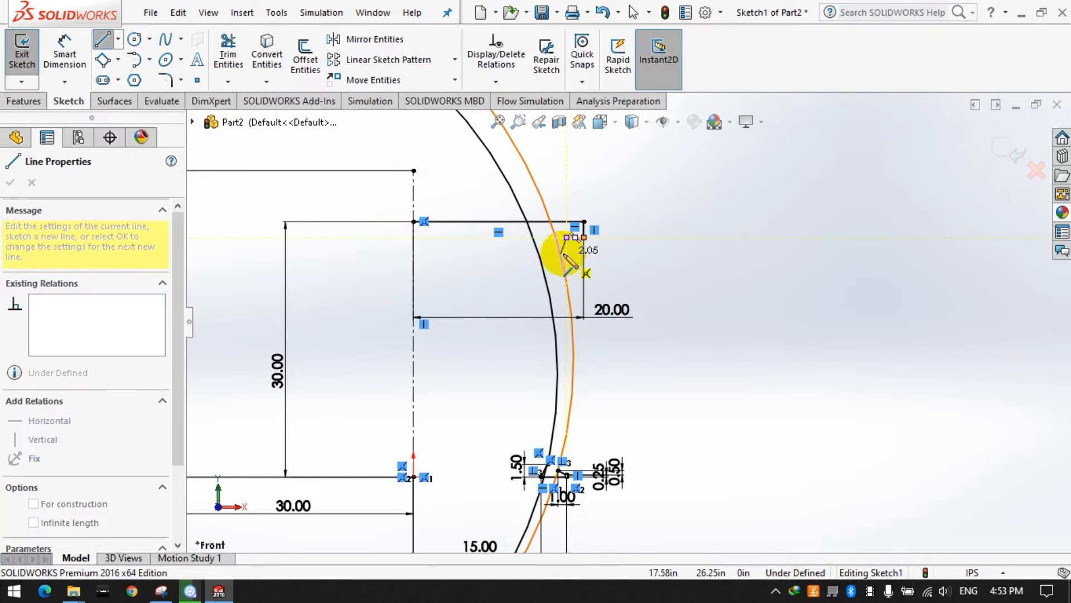
left_click(562, 257)
Step: Dimension the vertical spacing between the upper line and the short ledge line below it as 1.5 in
left_click(64, 53)
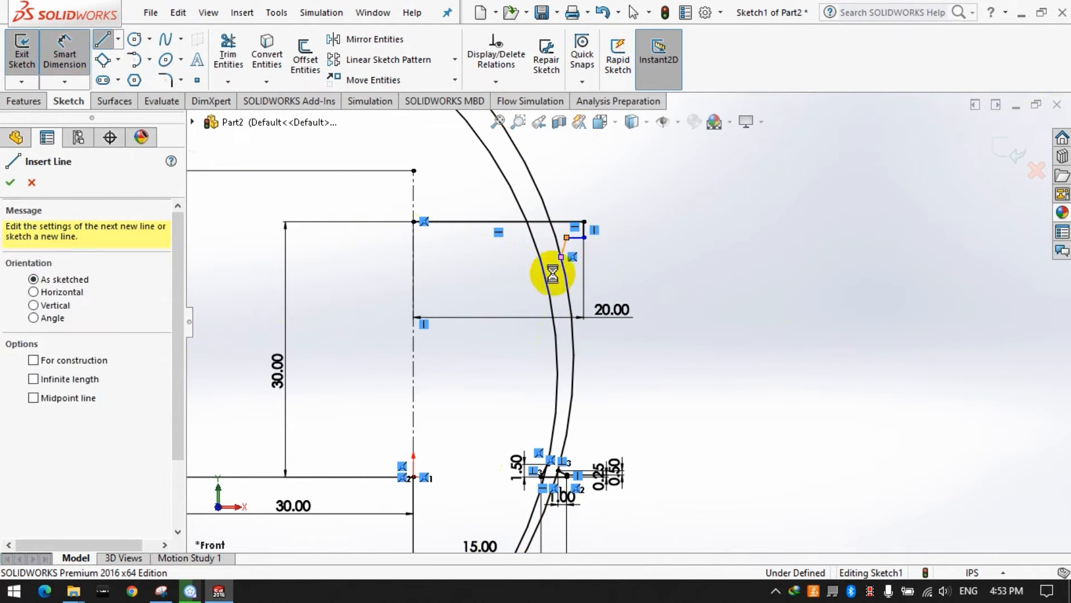
left_click(576, 239)
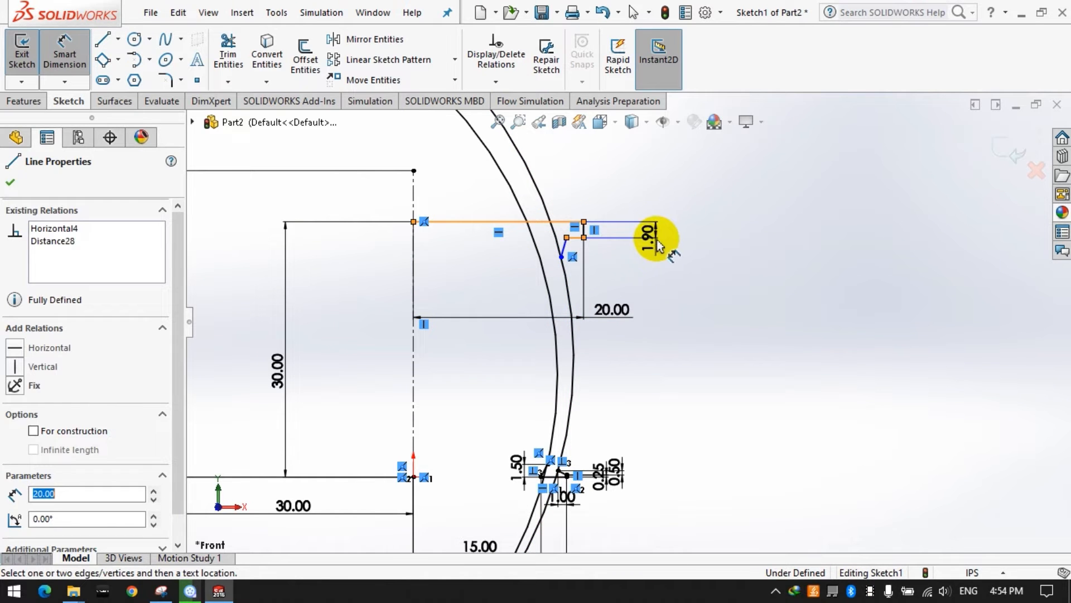
left_click(669, 240)
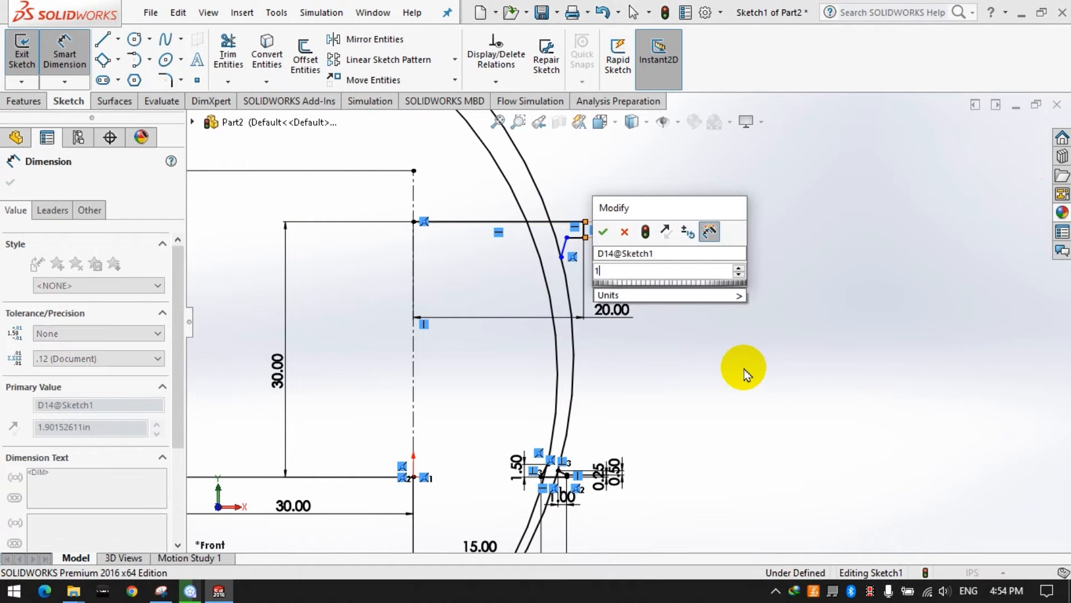
key("Return")
left_click(785, 323)
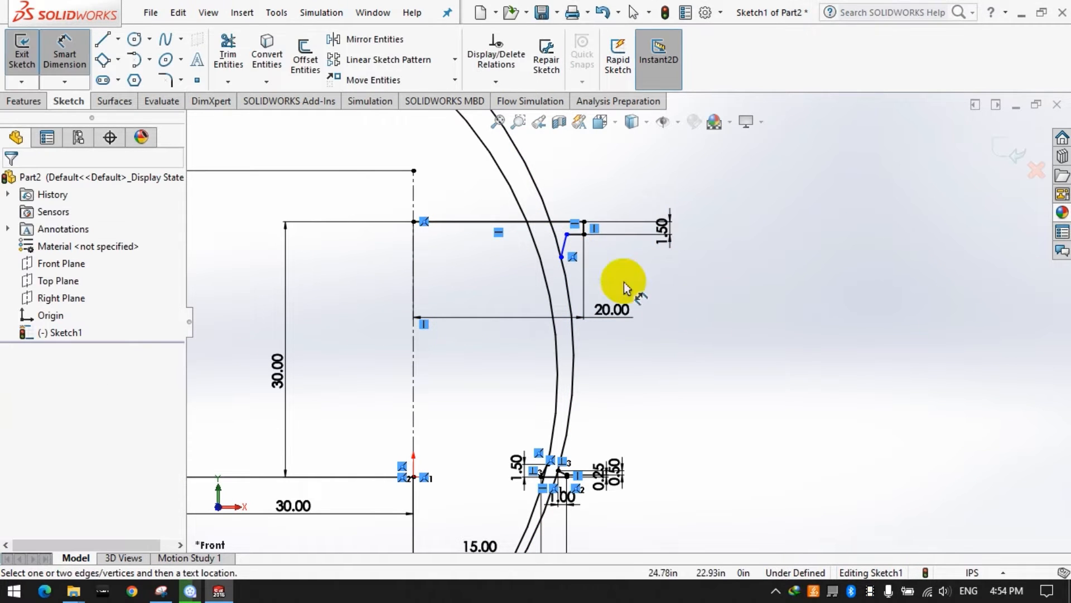
Step: Dimension the vertical distance between the slanted line's two endpoints as 2.5 in
left_click(568, 235)
left_click(567, 235)
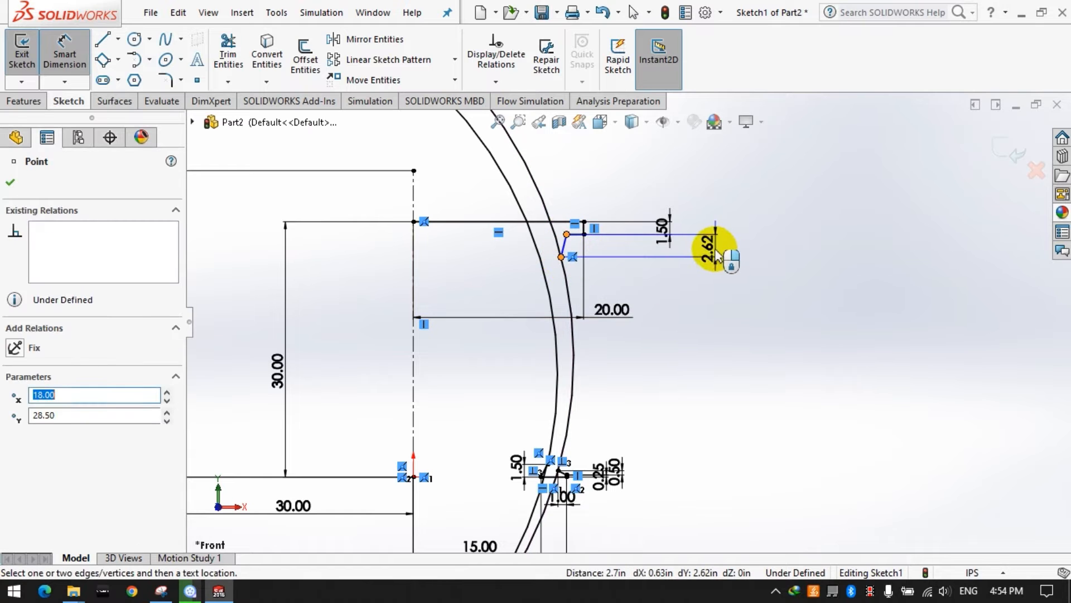
left_click(715, 251)
type("2.5")
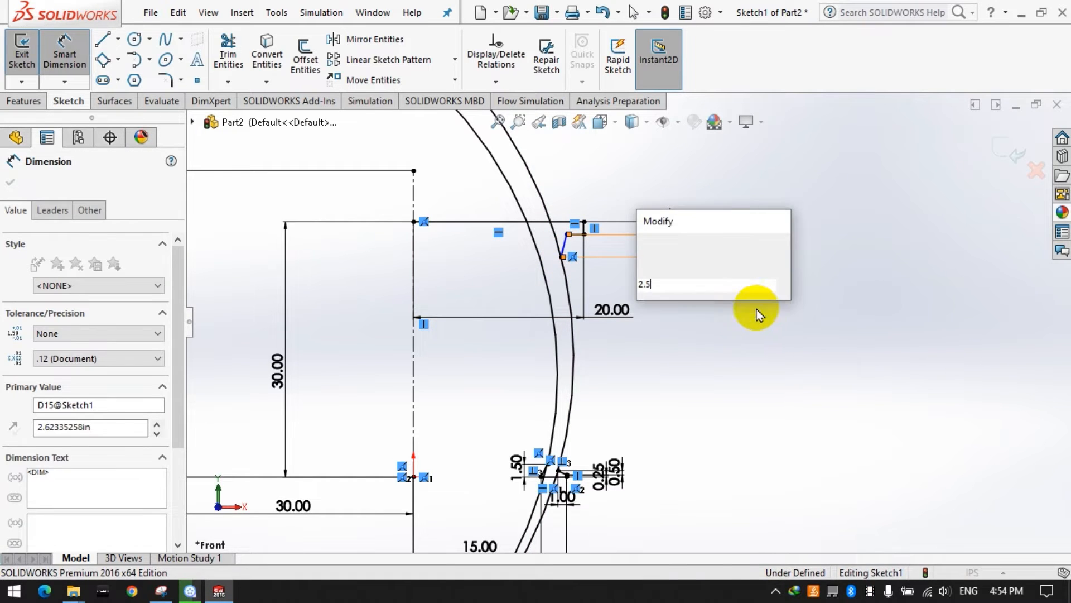
key("Return")
Step: Dimension the horizontal offset between the slanted line's endpoints as 0.5 in
left_click(561, 256)
left_click(567, 234)
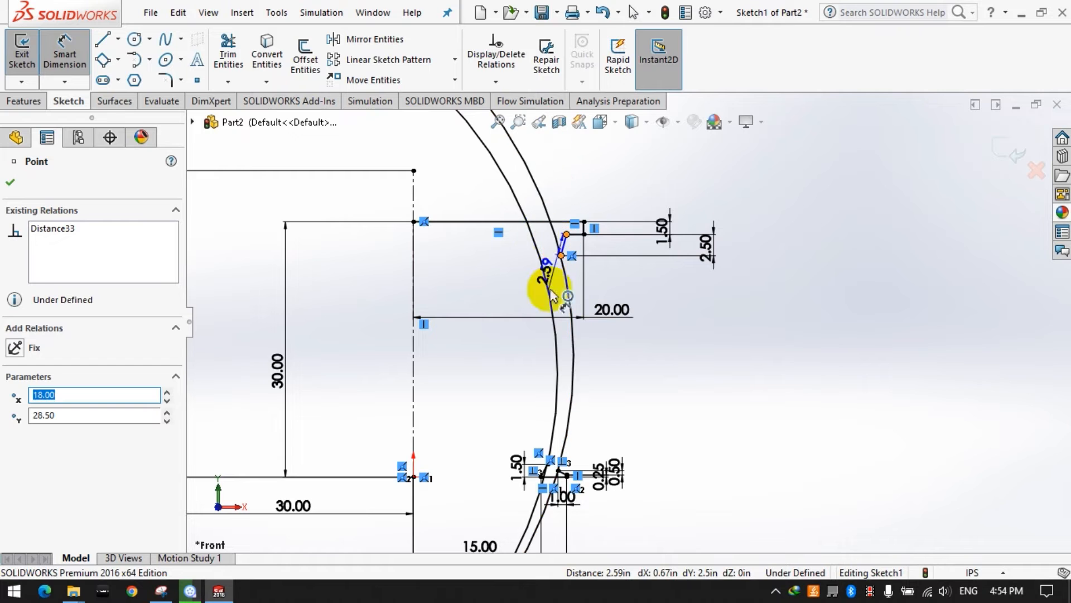
left_click(557, 400)
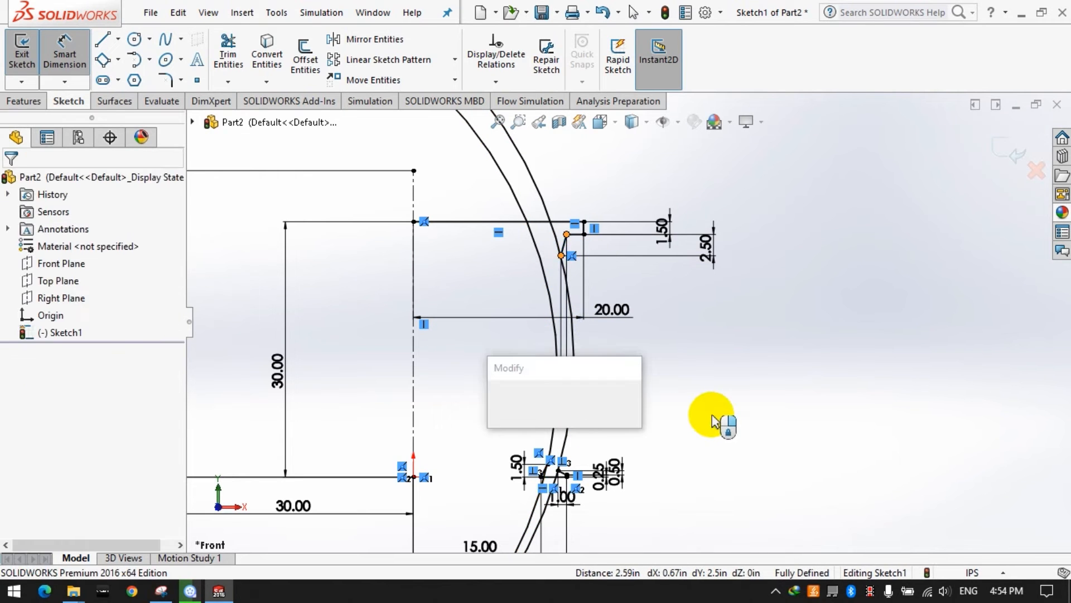
key("Return")
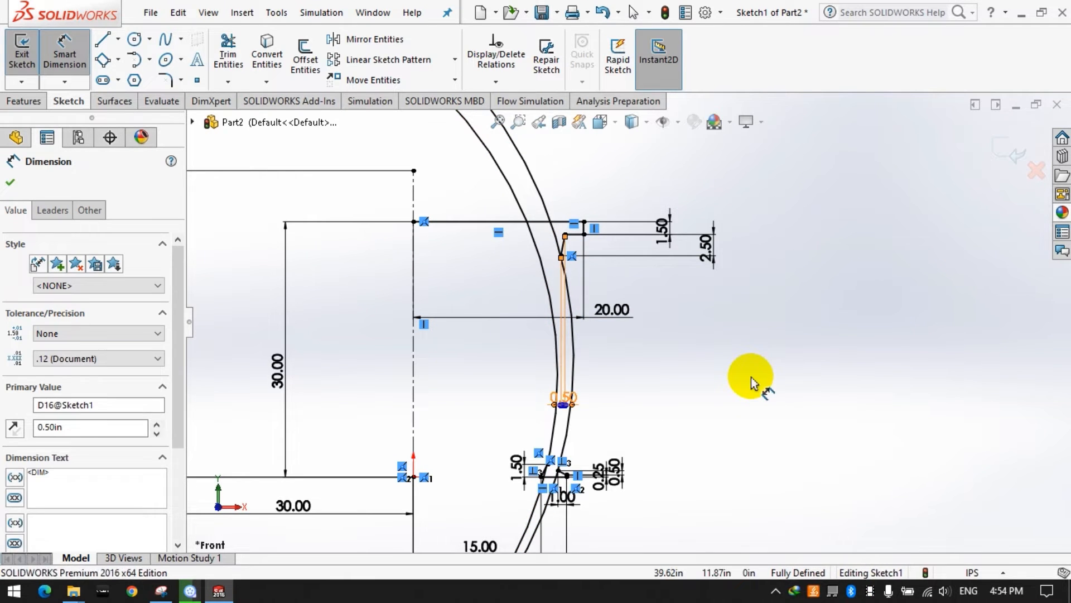
left_click(755, 383)
left_click(228, 56)
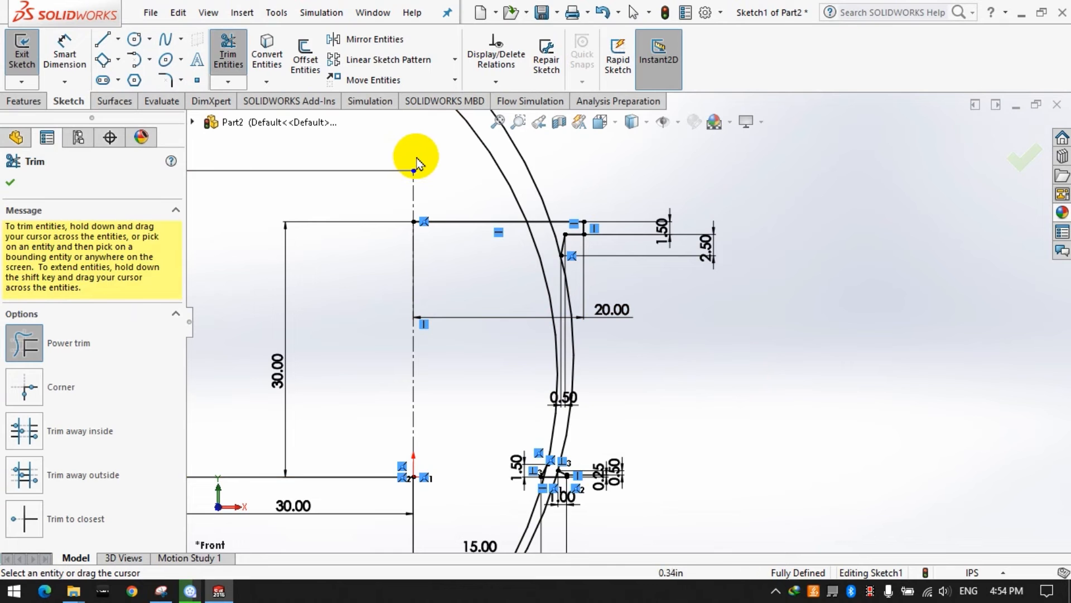
left_click(102, 42)
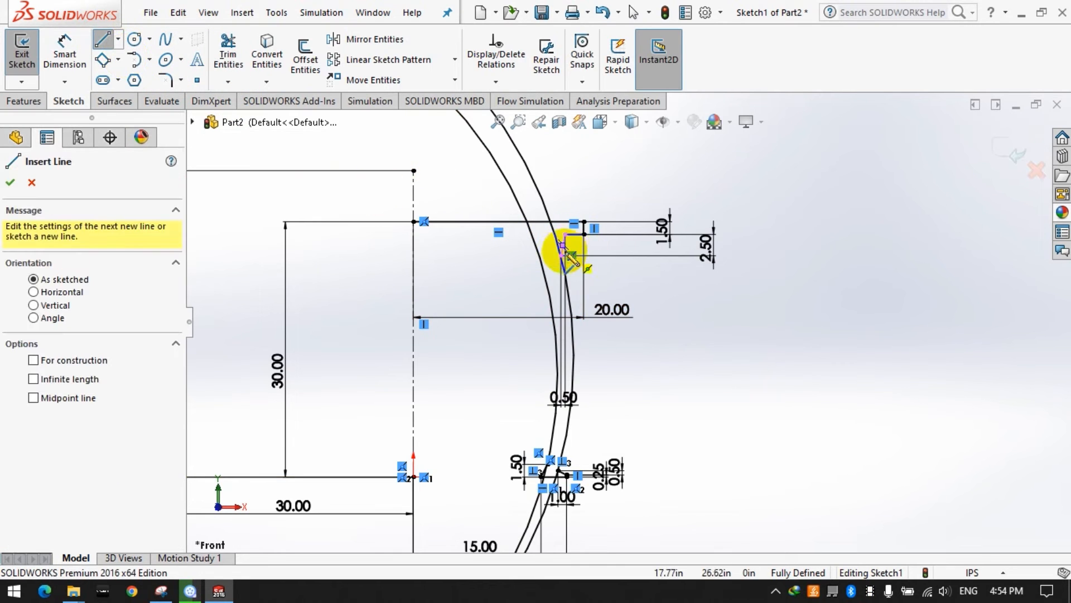
left_click(537, 247)
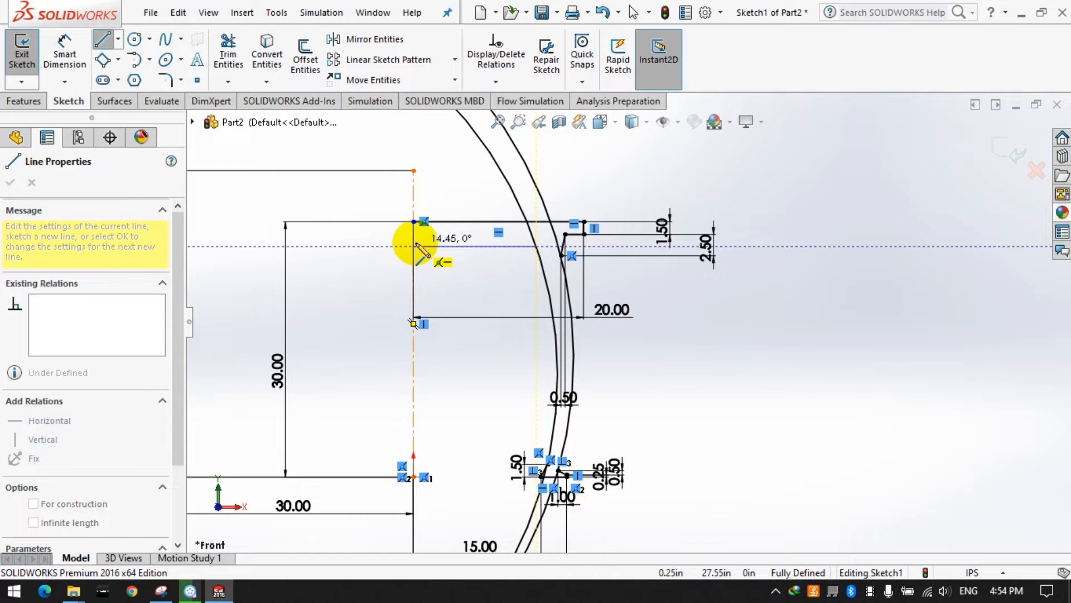
Step: Draw a horizontal line at ledge height from the inner circle to the centerline and close it vertically up to the upper line's start
left_click(101, 40)
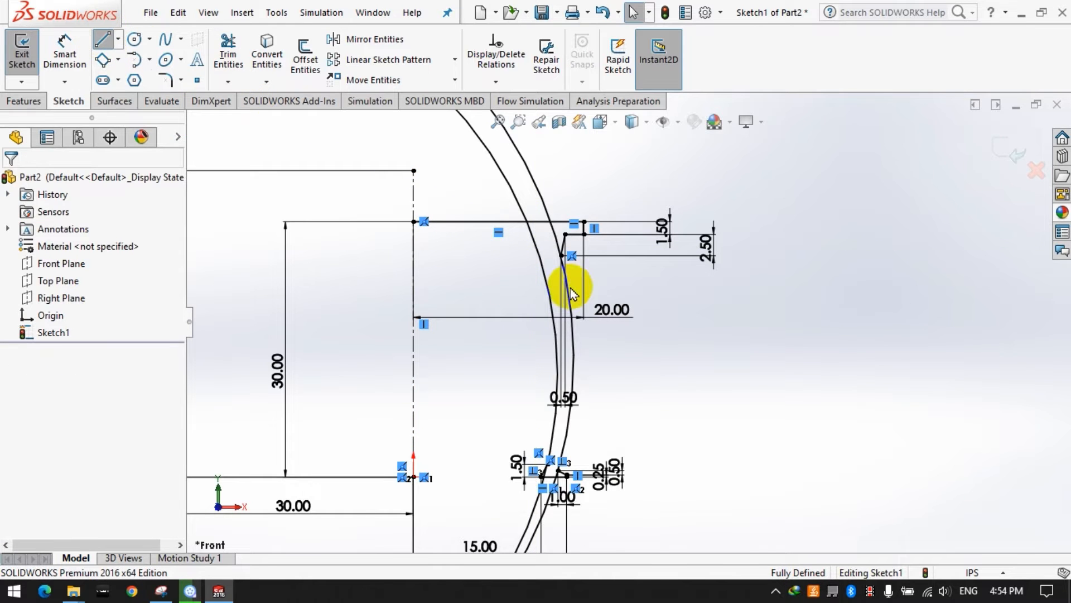
left_click(532, 236)
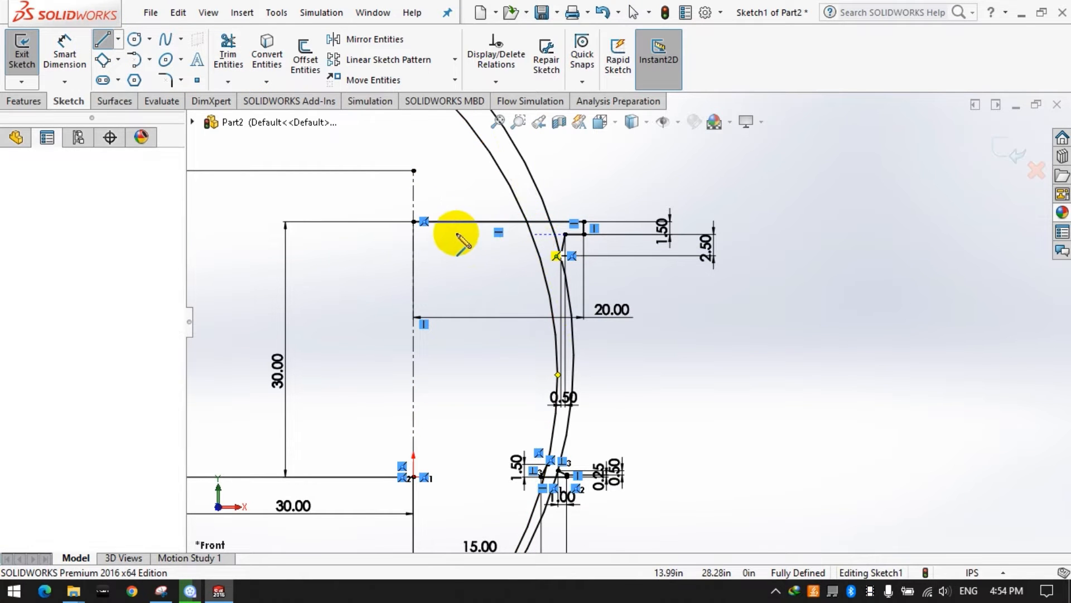
left_click(413, 233)
left_click(414, 221)
Step: Trim both circles above the top plate lines and the leftover arc pieces between those lines and the slanted edge
left_click(227, 49)
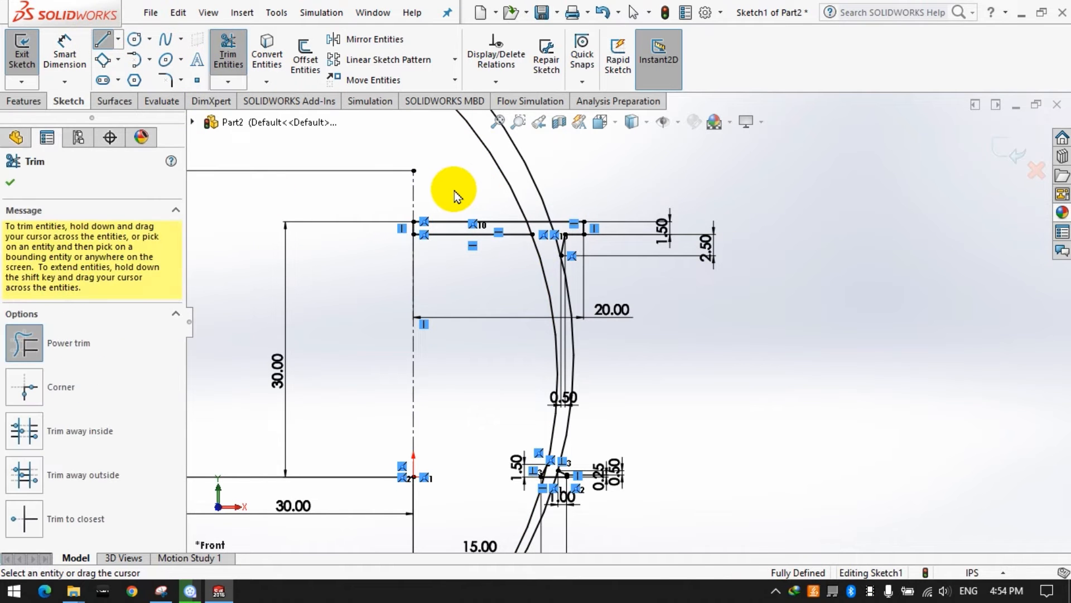
left_click_drag(450, 186, 573, 178)
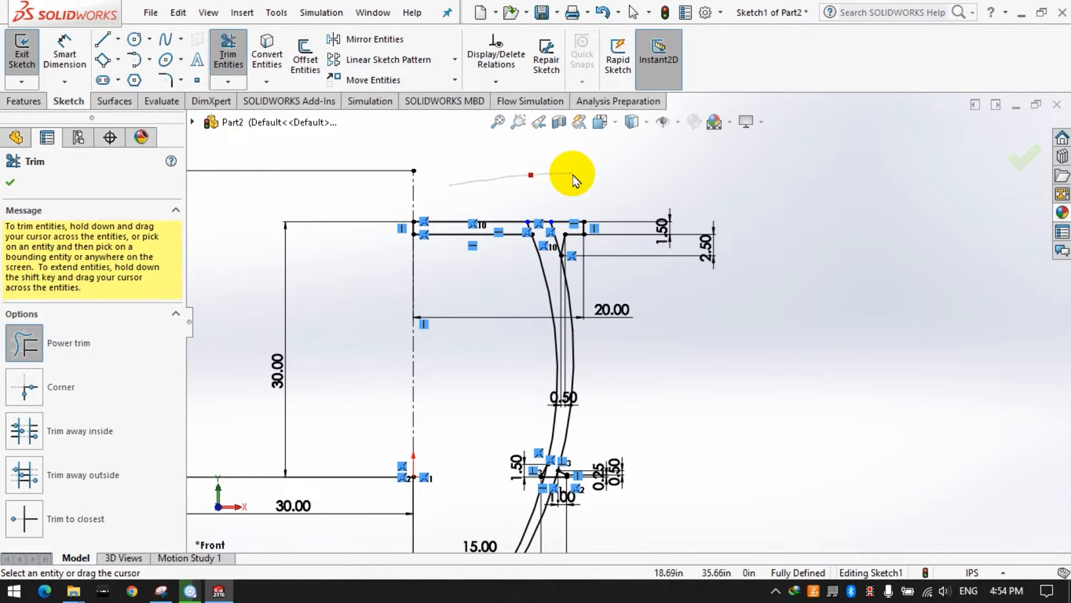
scroll(562, 235, "up", 5)
mouse_move(455, 251)
left_mouse_down()
mouse_move(527, 259)
mouse_move(559, 279)
left_mouse_up()
scroll(581, 371, "down", 7)
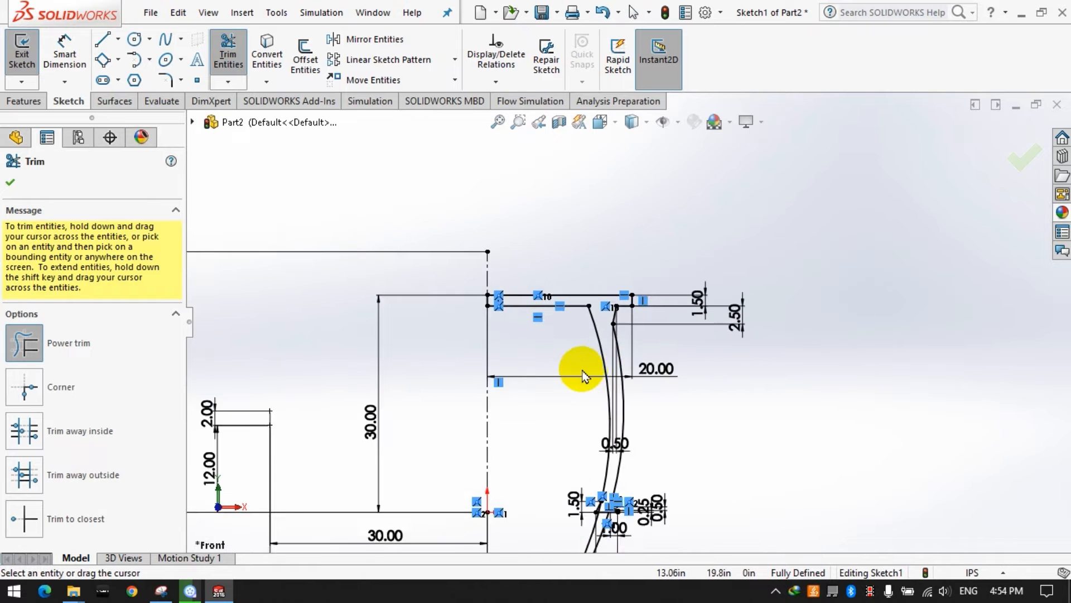
Step: Trim the remaining parts of both circles below and inside the small base profile, leaving only the two wall arcs
scroll(629, 411, "down", 2)
scroll(641, 424, "up", 5)
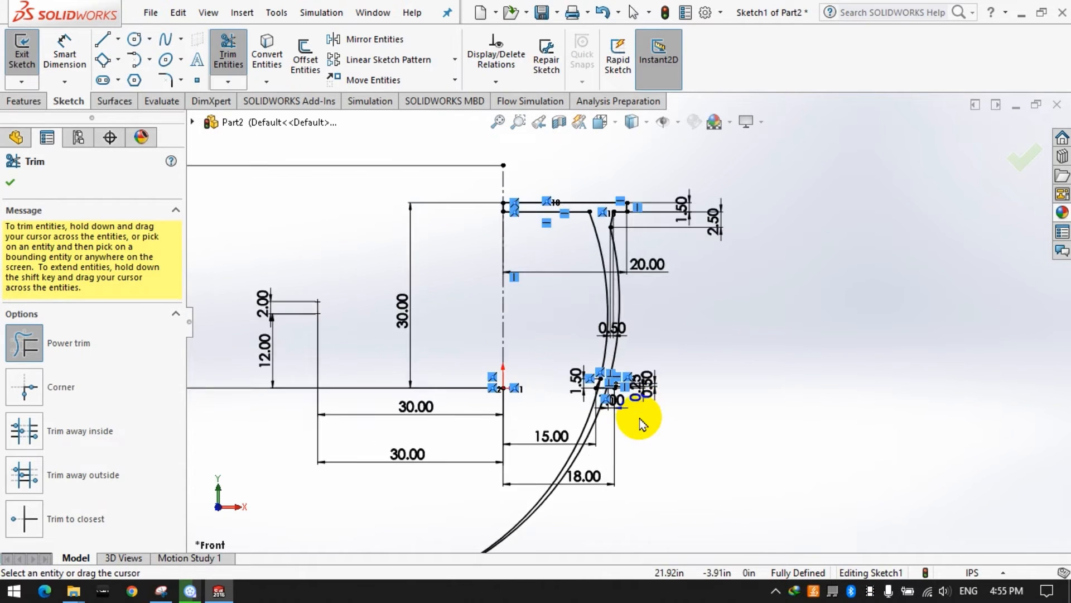
left_click_drag(530, 395, 633, 391)
scroll(601, 338, "up", 6)
left_click_drag(625, 339, 555, 345)
scroll(625, 404, "down", 8)
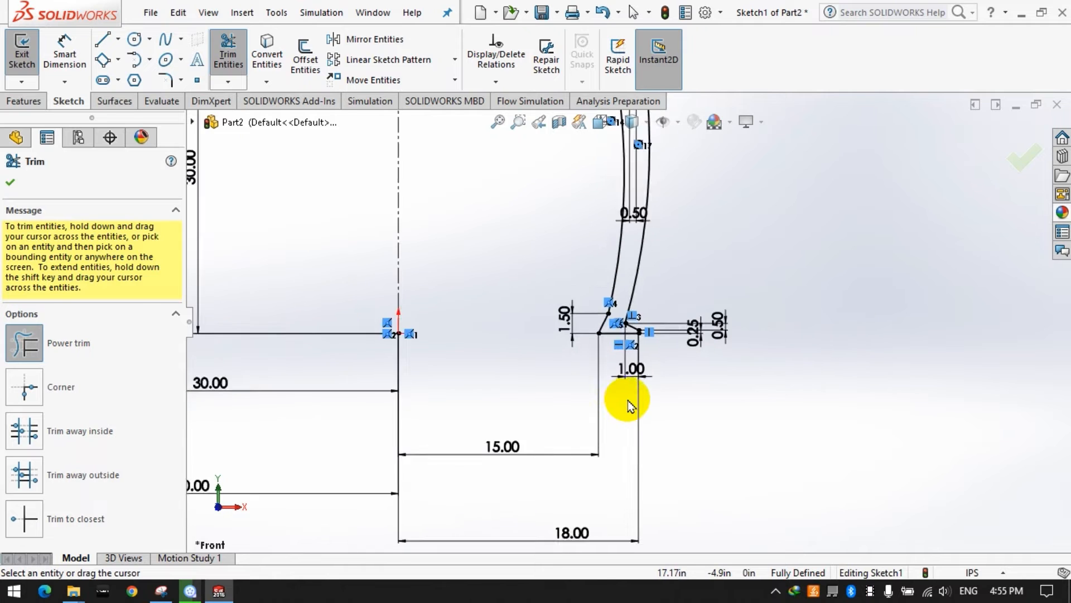
Step: Mirror the top plate lines, both wall arcs and the base profile about the vertical centerline, keeping the originals
scroll(622, 180, "up", 6)
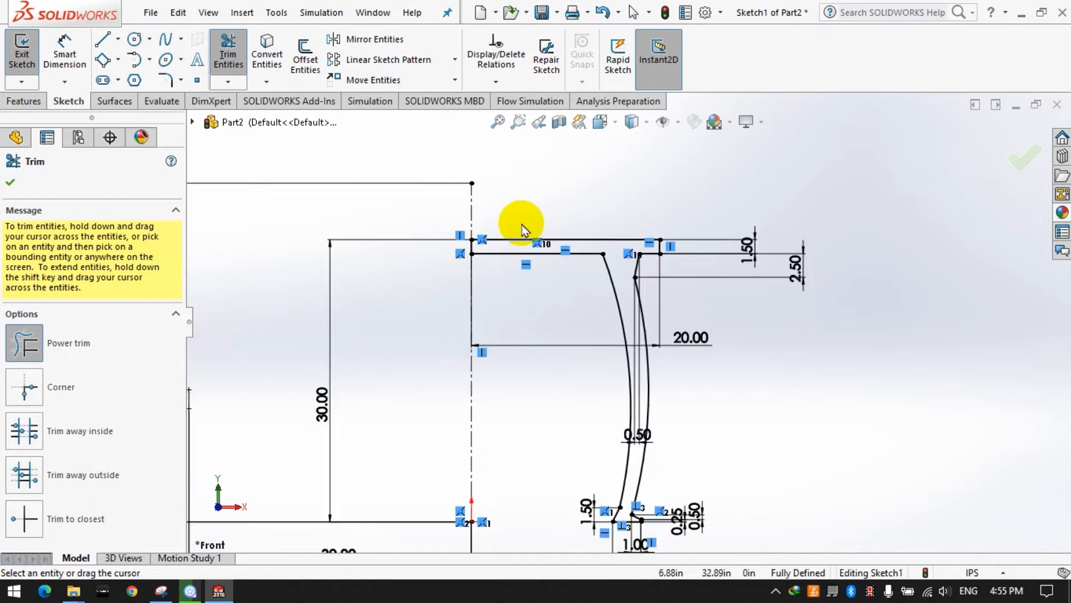
left_click(363, 312)
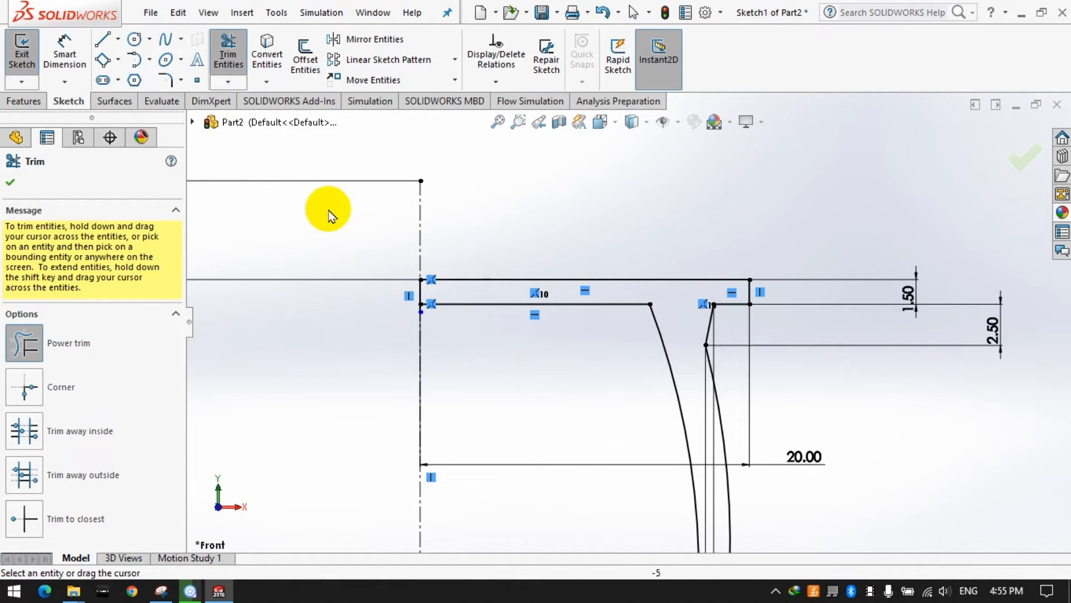
left_click(338, 40)
left_click_drag(368, 258, 714, 348)
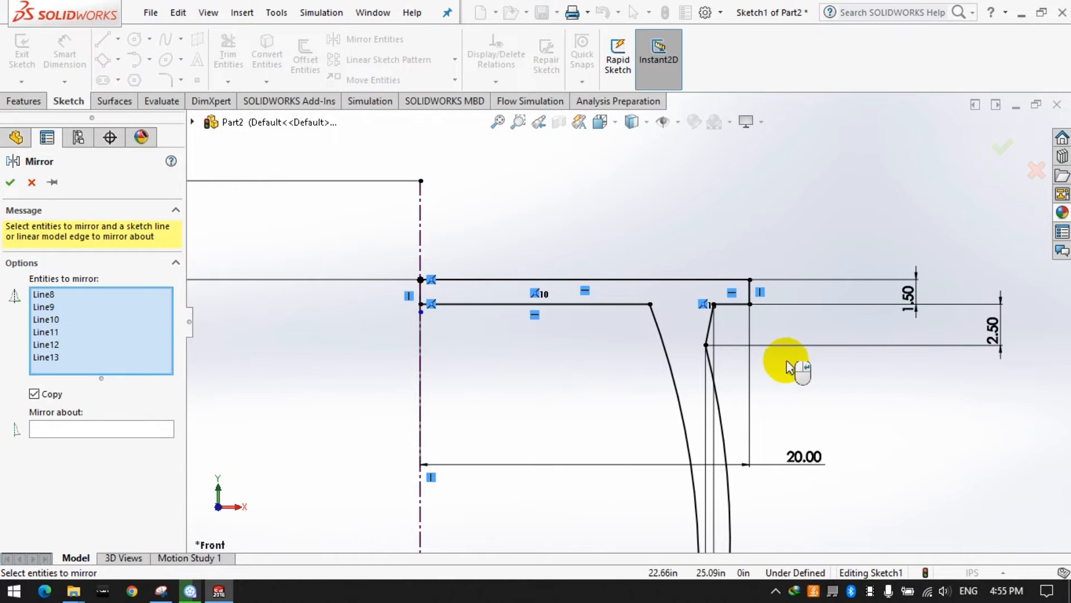
scroll(564, 349, "down", 5)
left_click_drag(713, 520, 585, 234)
left_click(69, 504)
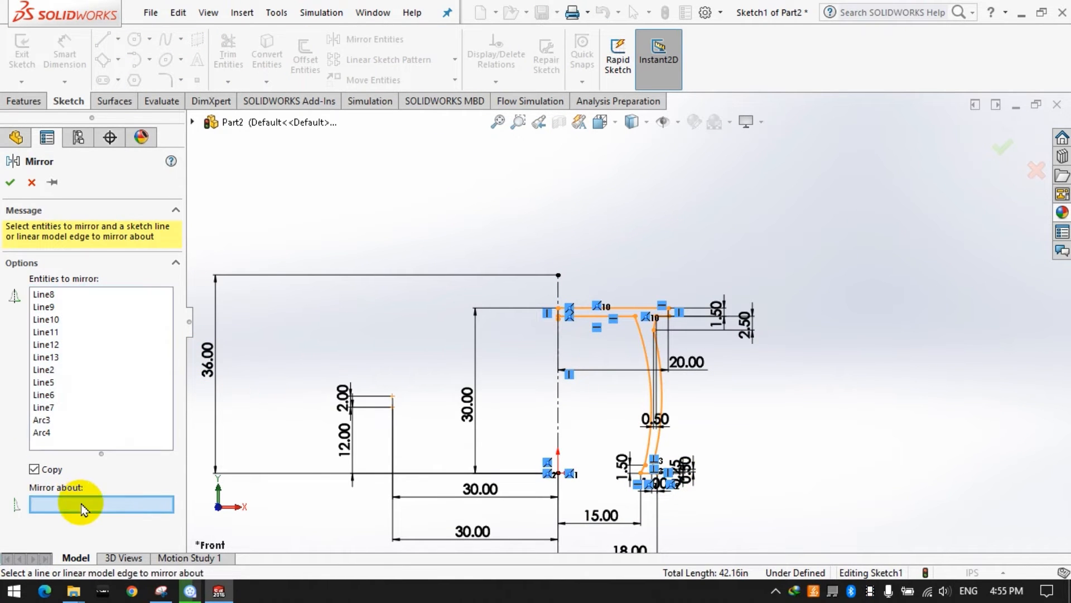
left_click(558, 387)
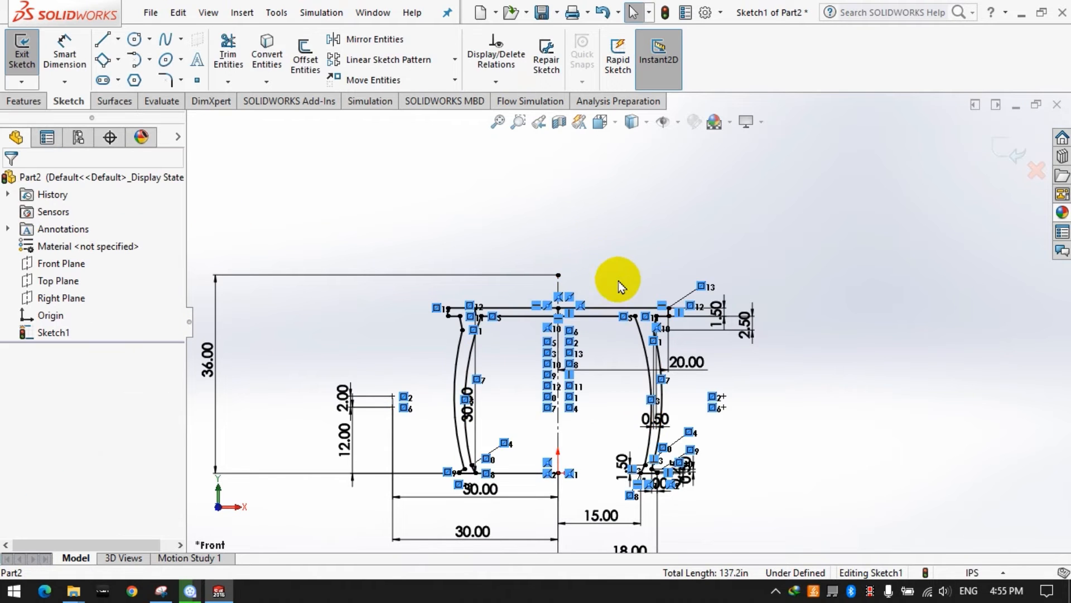
Step: Trim away the short vertical line on the centerline between the two horizontal top plate lines
scroll(609, 281, "down", 7)
left_click(224, 58)
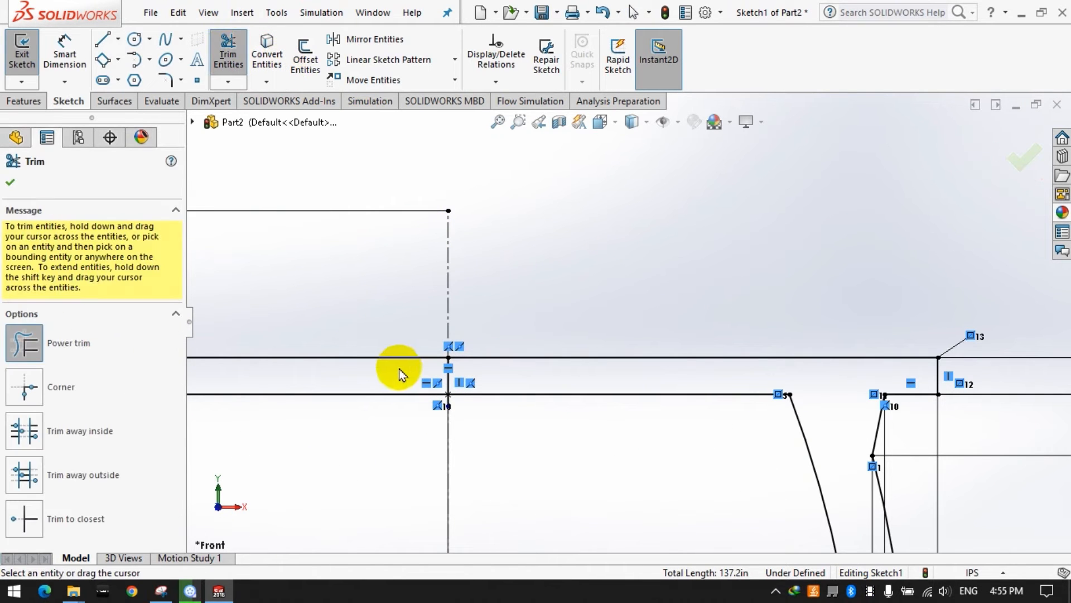
scroll(461, 424, "down", 3)
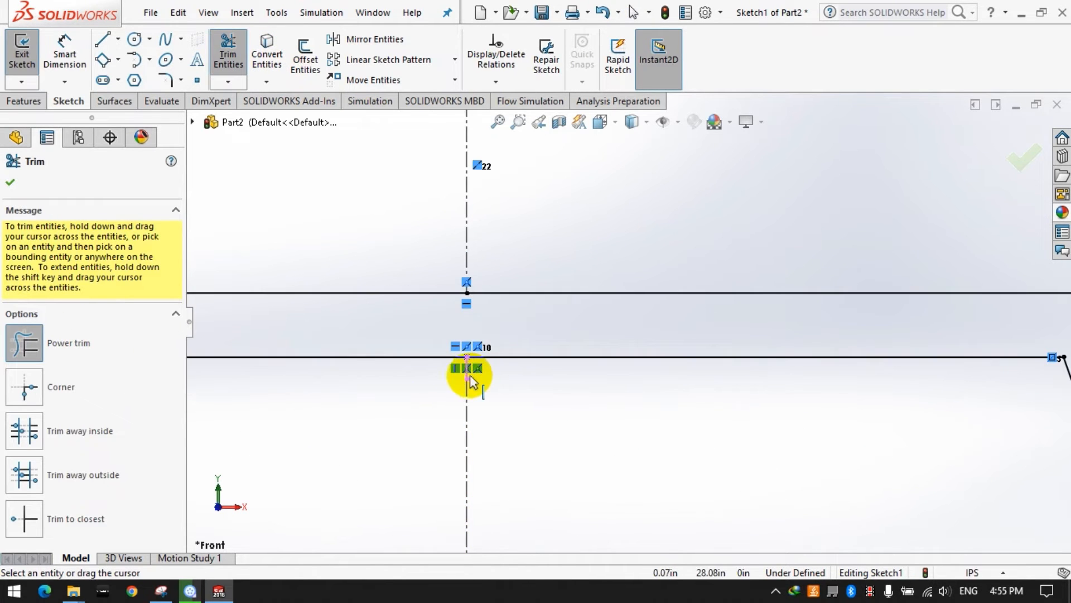
scroll(410, 400, "up", 3)
scroll(617, 343, "up", 5)
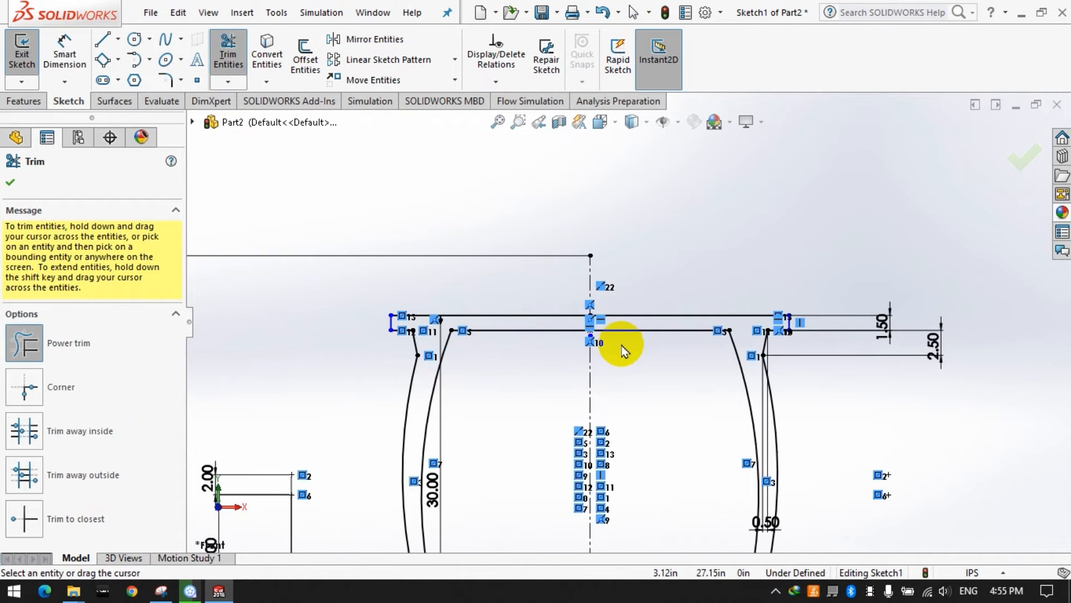
left_click(10, 182)
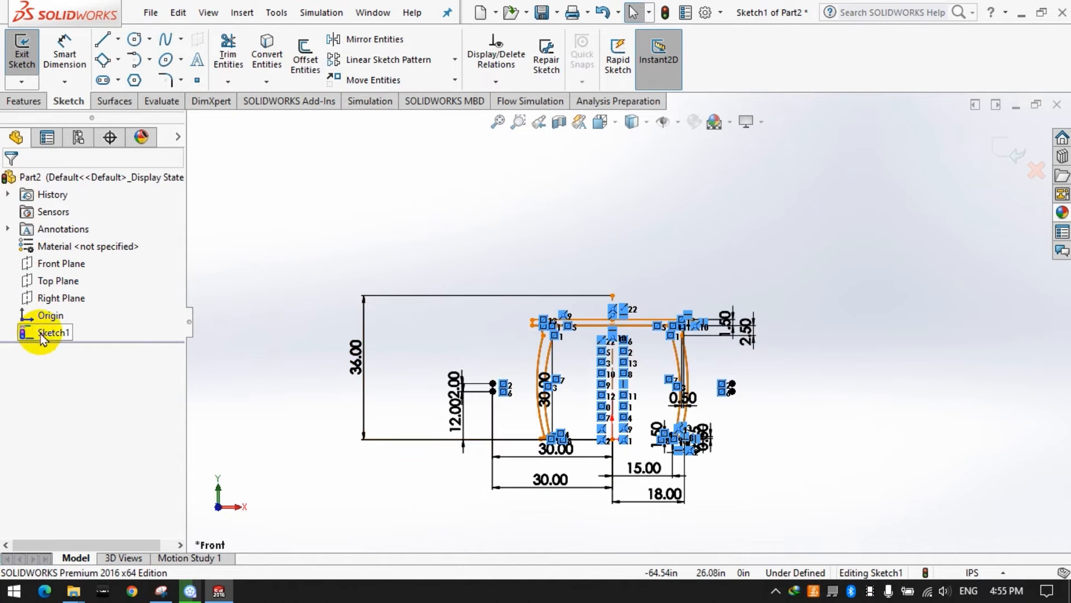
Step: Exit the sketch and view the mirrored profile in 3D
left_click(44, 333)
left_click(22, 56)
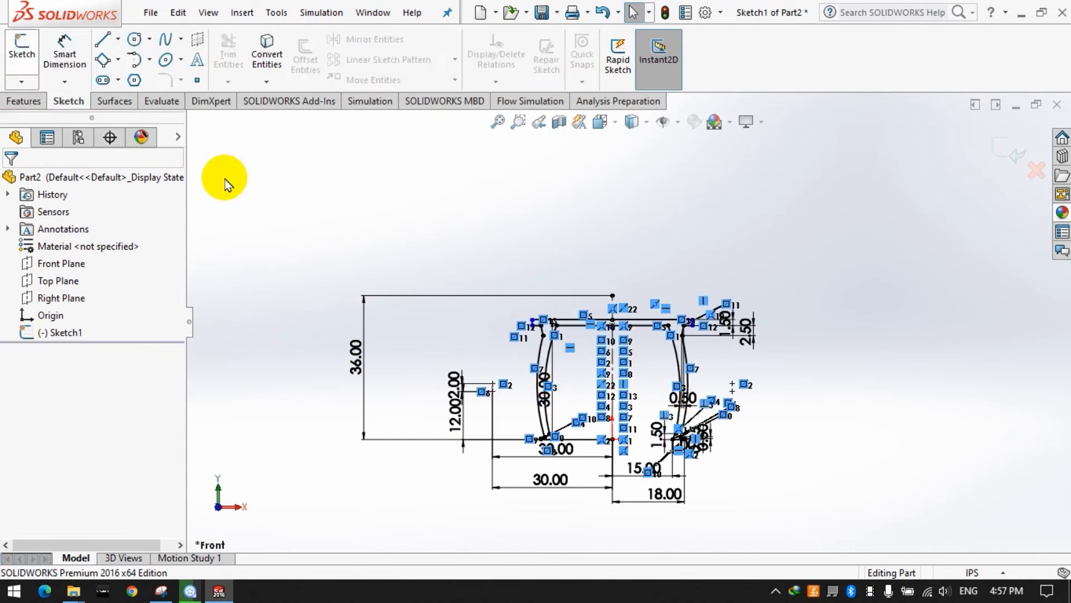
mouse_move(514, 307)
middle_mouse_down()
mouse_move(423, 363)
mouse_move(299, 384)
middle_mouse_up()
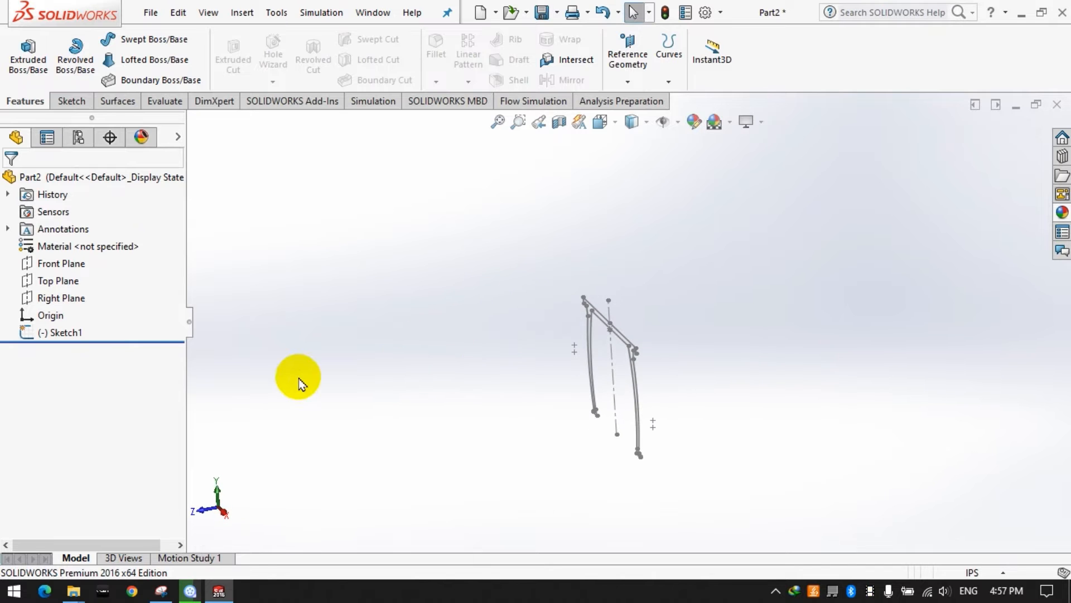
Step: Duplicate the curved-wall profile sketch (Sketch1) within the part
left_click(64, 338)
right_click(65, 339)
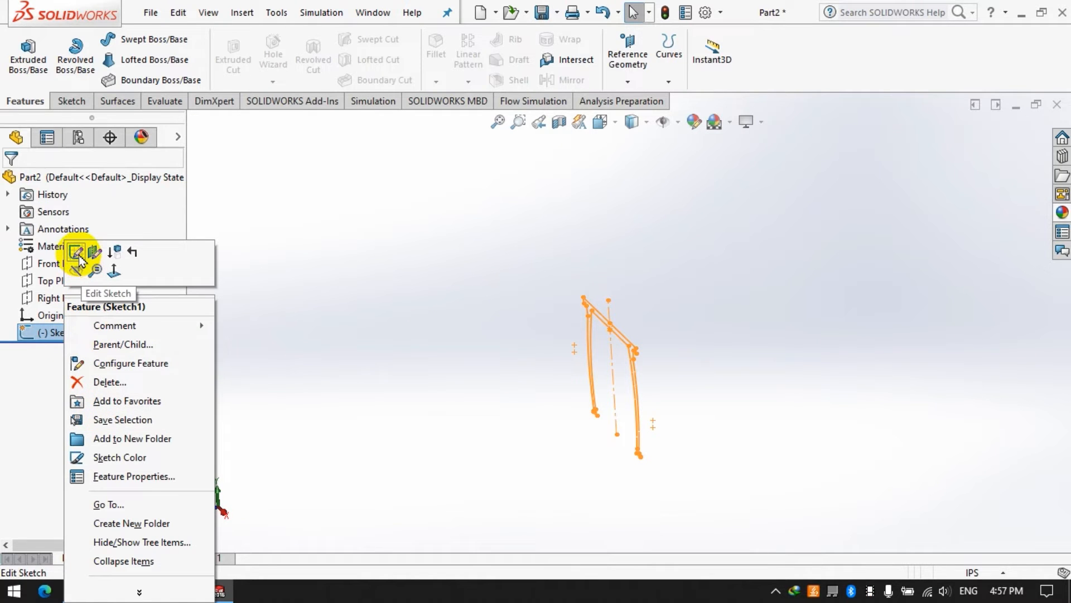
left_click(268, 346)
left_click(70, 338)
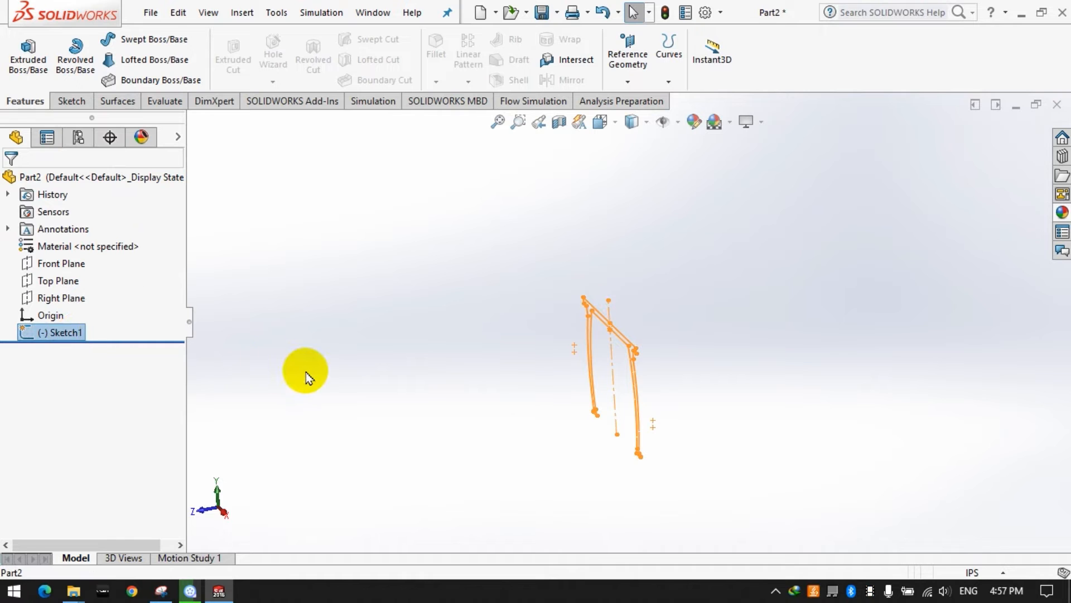
right_click(68, 338)
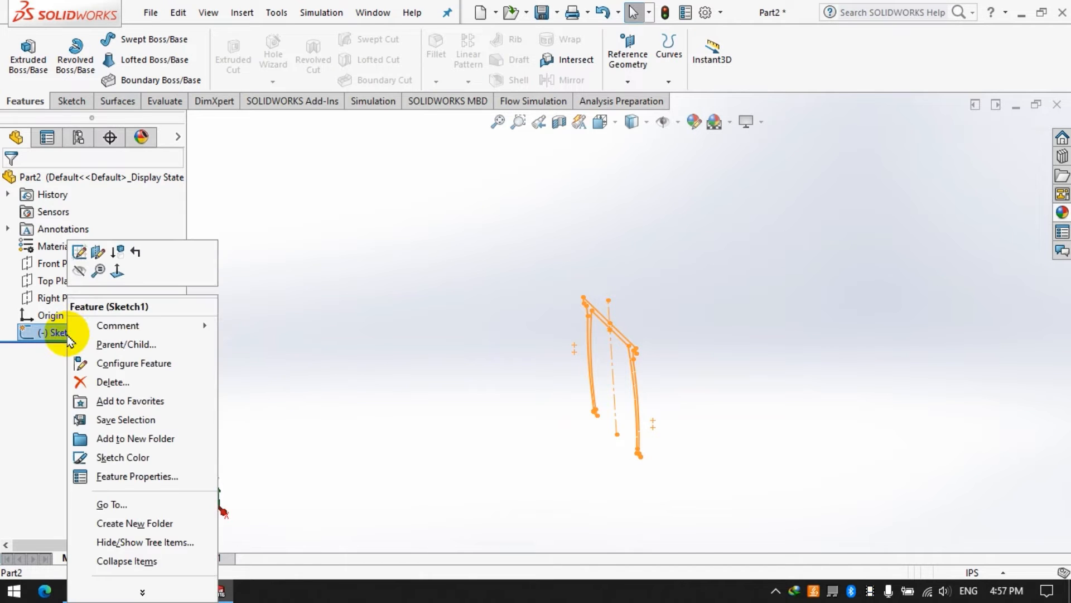
left_click(313, 407)
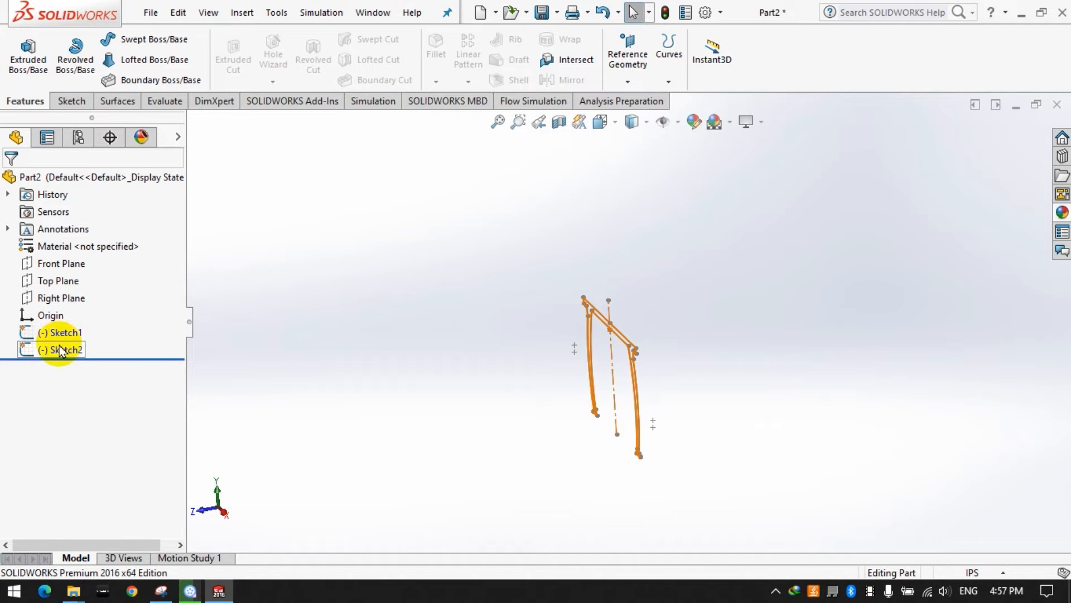
middle_click_drag(481, 260, 536, 271)
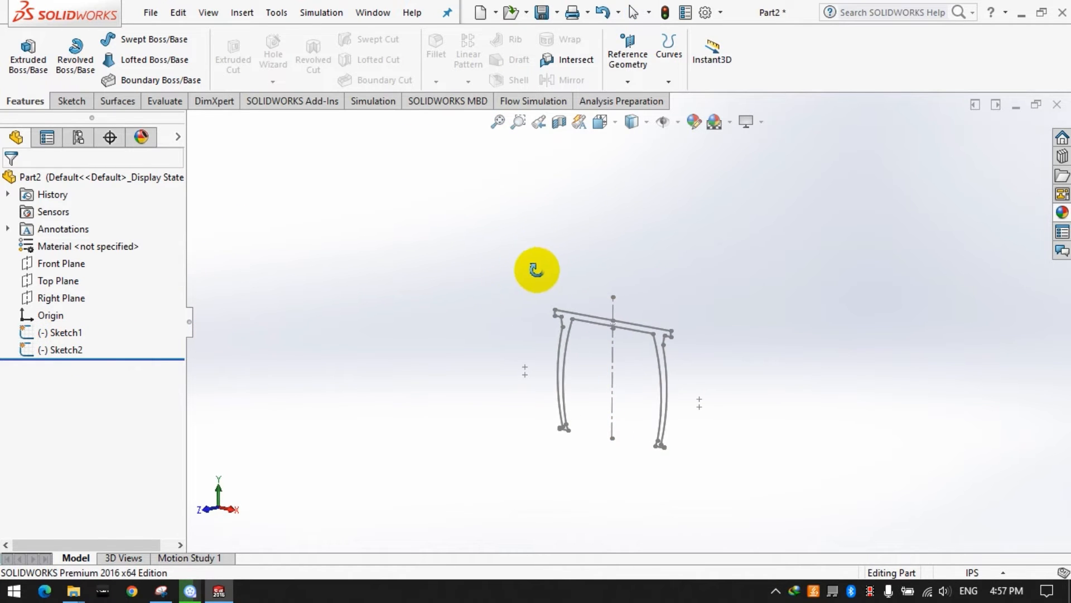
Step: Change the sketch plane of the duplicated profile (Sketch2) from the Front Plane to the Right Plane
left_click(84, 351)
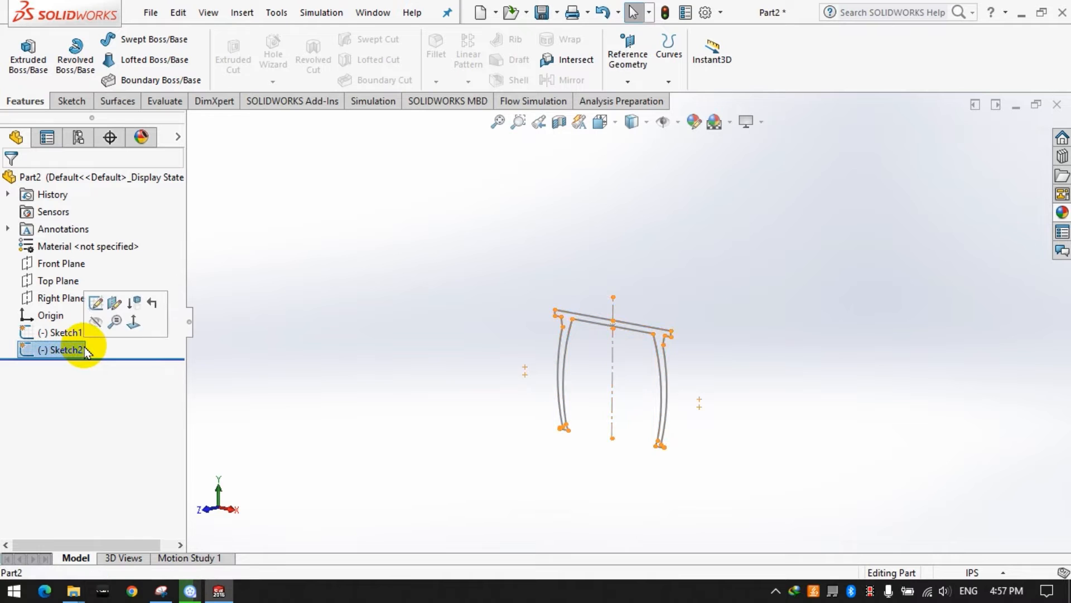
left_click(113, 306)
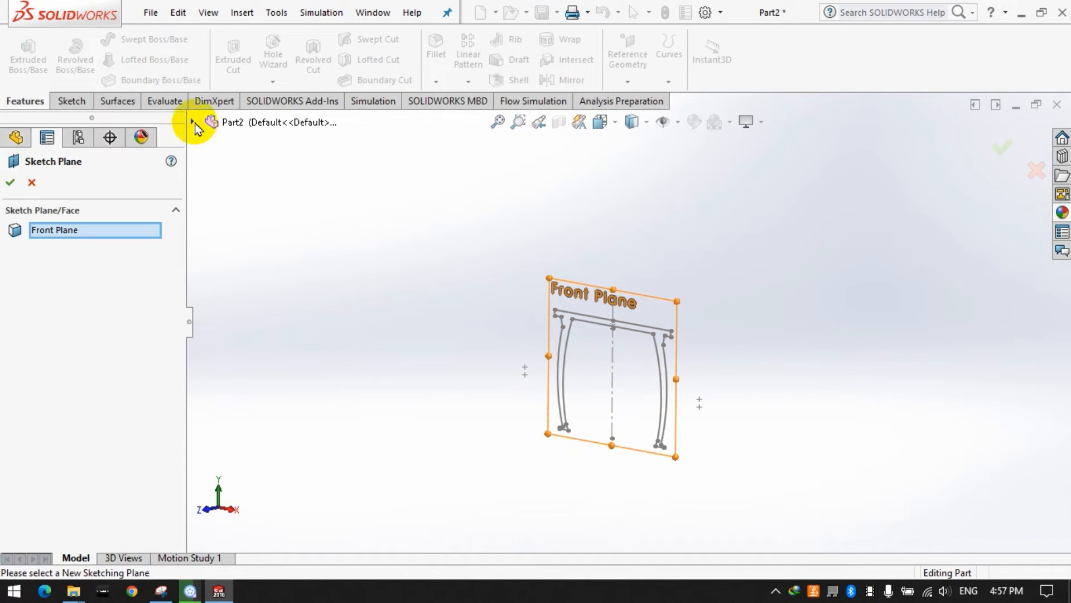
left_click(192, 122)
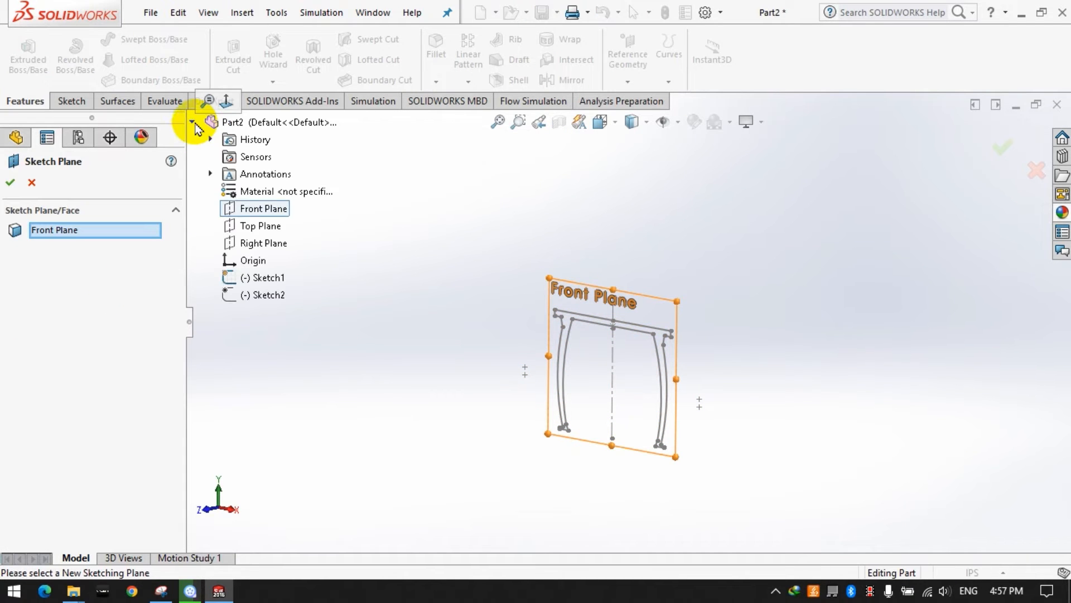
left_click(246, 243)
left_click(11, 183)
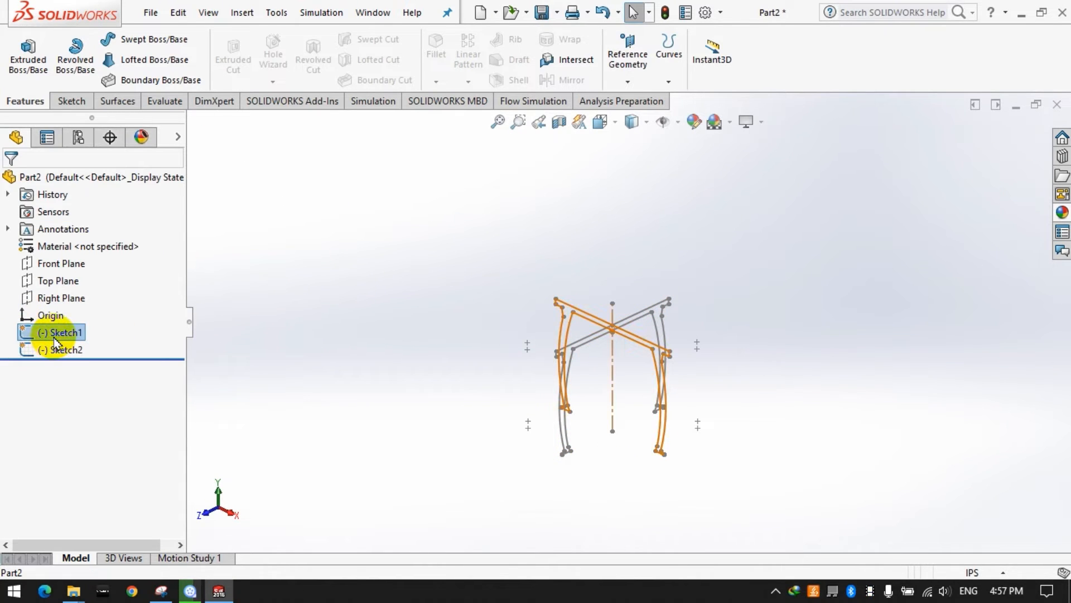
Step: Start a new sketch on the Front Plane
left_click(75, 106)
left_click(25, 101)
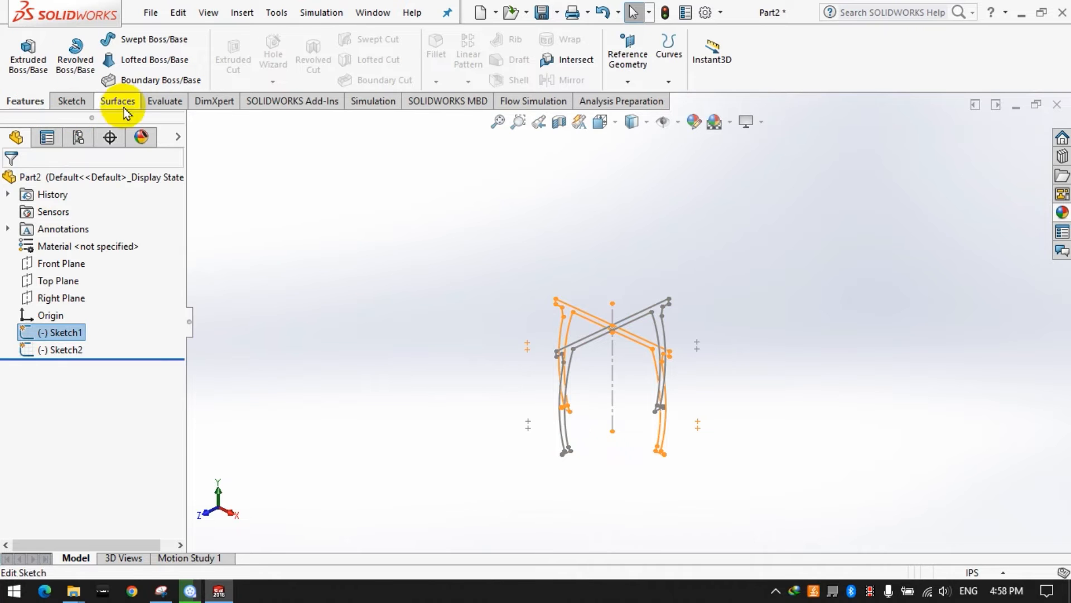
left_click(319, 244)
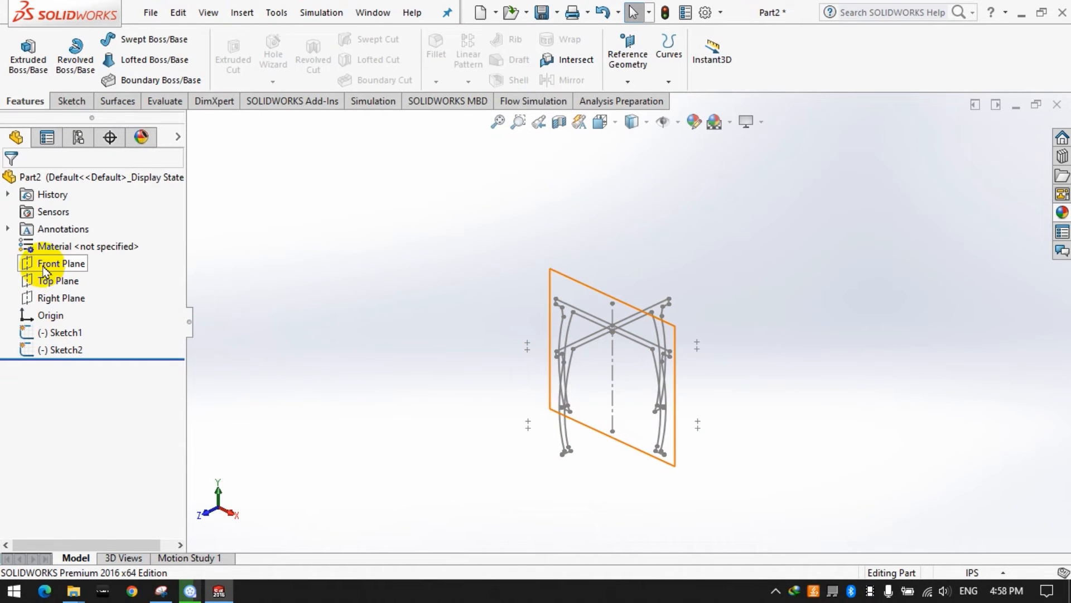
left_click(71, 101)
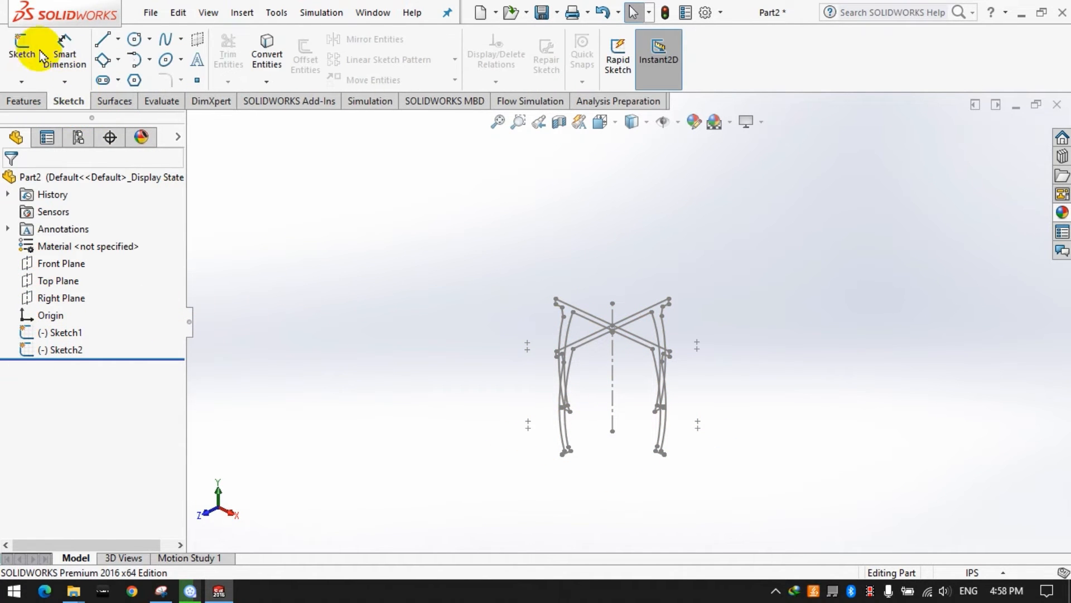
left_click(22, 53)
left_click(193, 123)
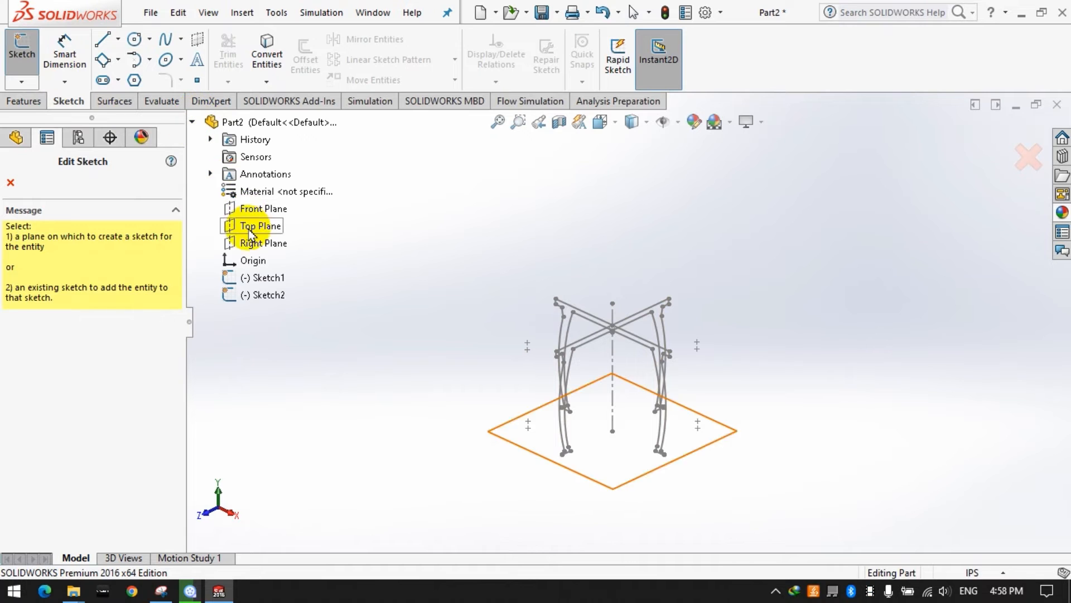
left_click(252, 206)
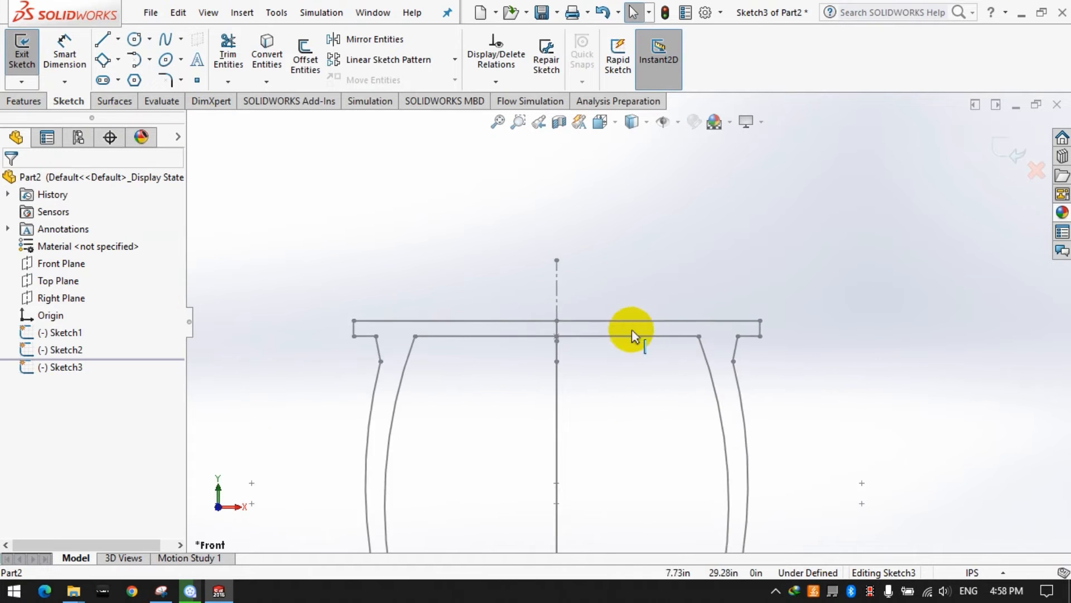
Step: Sketch a narrow vertical corner rectangle about 0.56 by 2.2 in at the top of the left wall, overlapping the plate's underside
left_click(103, 59)
left_click(118, 59)
left_click(112, 78)
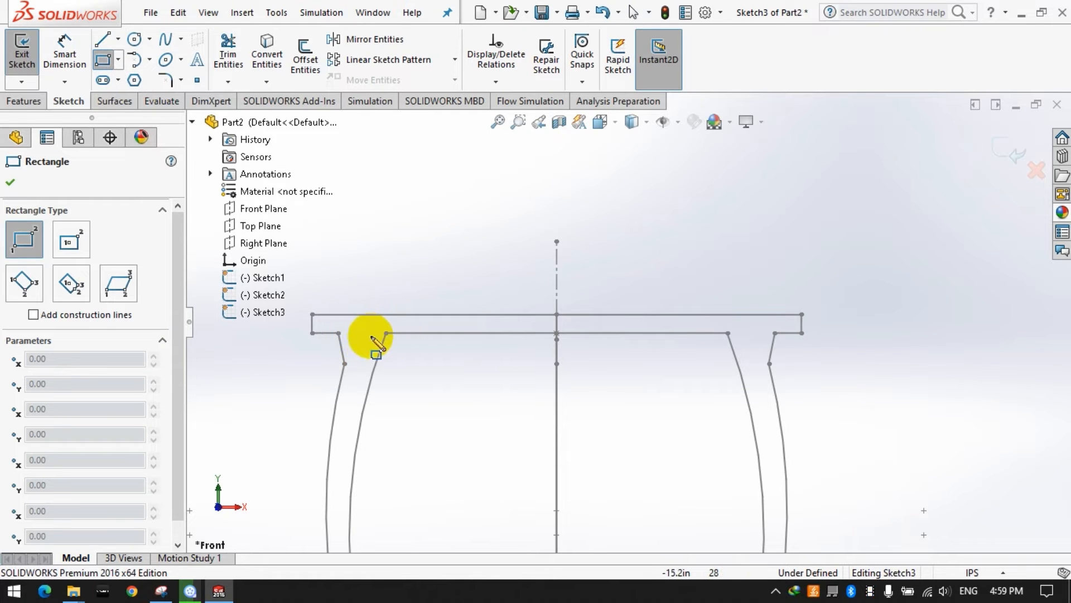
scroll(350, 338, "down", 5)
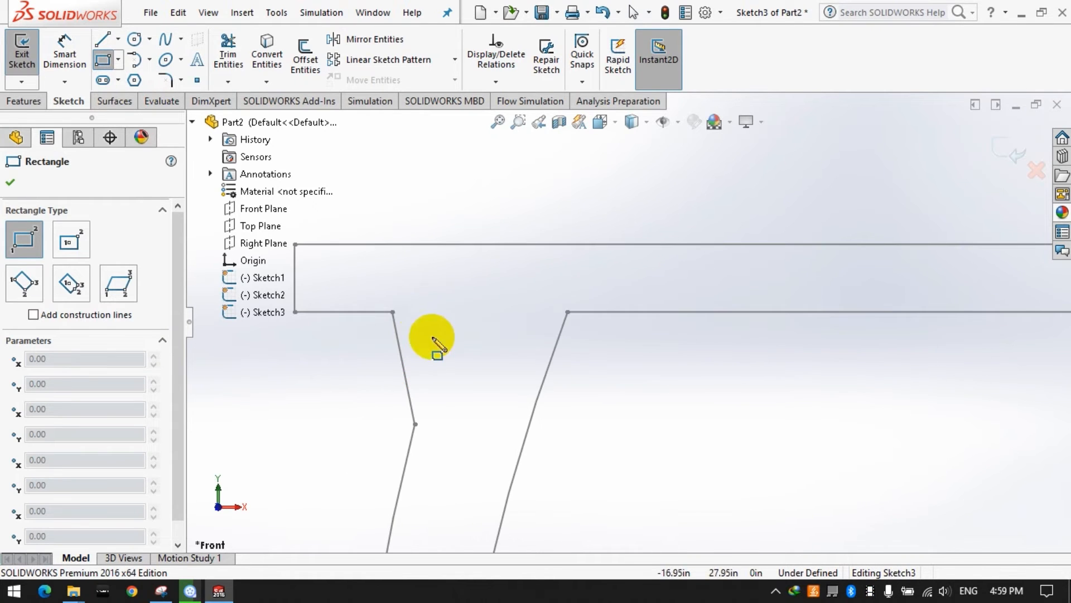
left_click(422, 305)
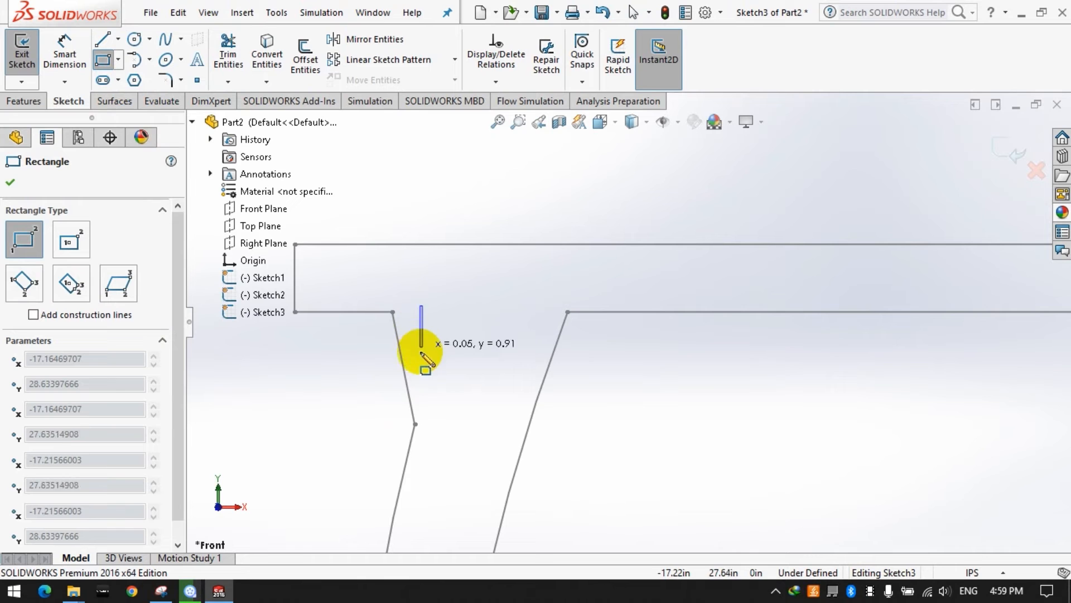
left_click(448, 405)
Step: Dimension the small rectangle's width as 0.5 in
left_click(66, 51)
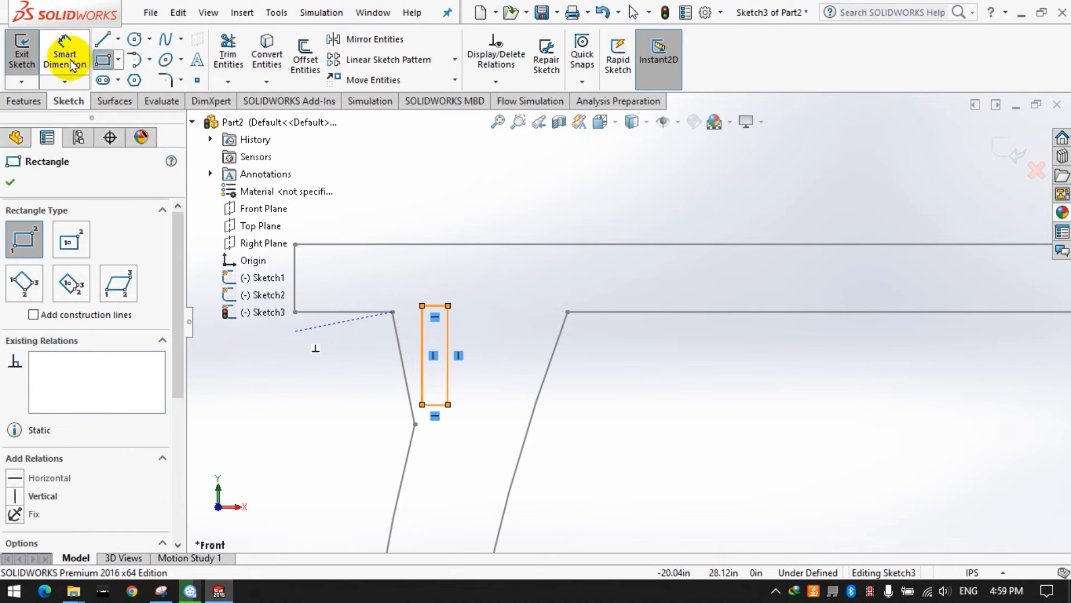
left_click(427, 385)
left_click(449, 380)
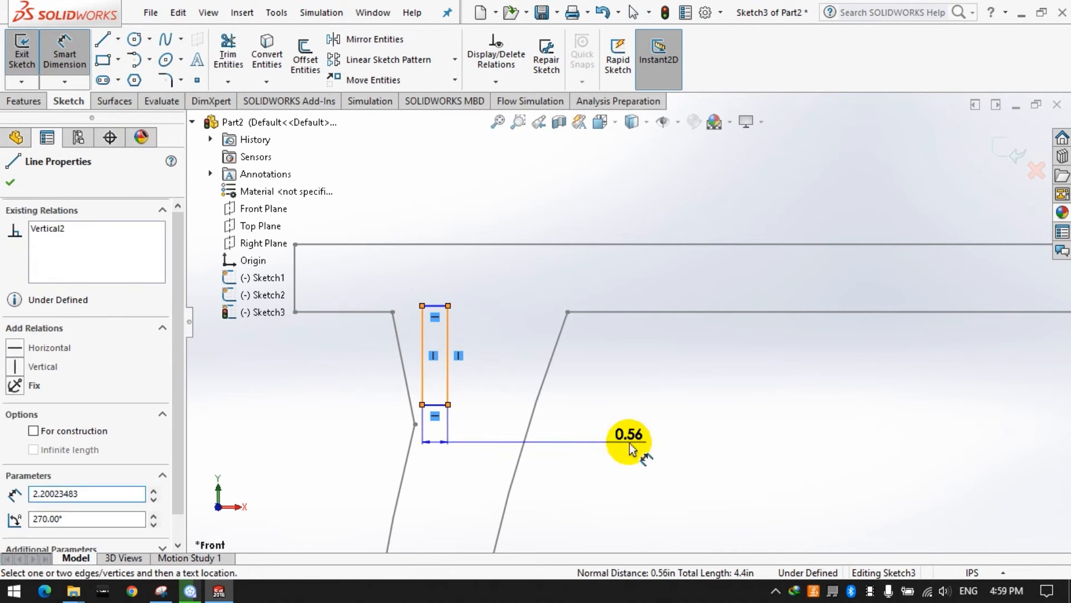
left_click(627, 440)
type("0.5")
key("Return")
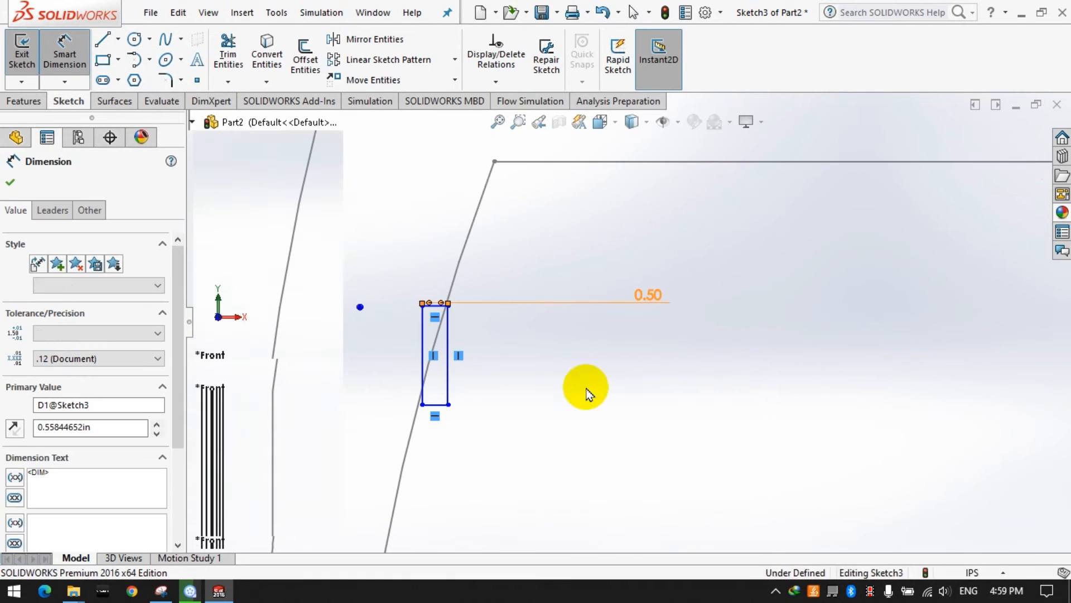
left_click(614, 434)
scroll(631, 325, "up", 4)
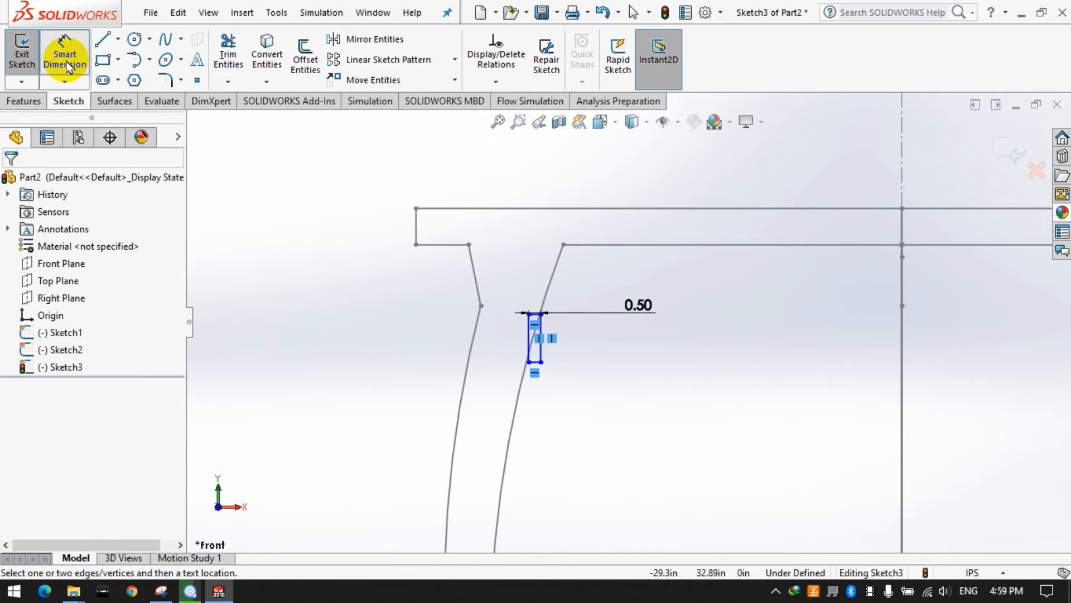
Step: Dimension the rectangle's lower edge 1.5 in below the underside of the top plate's left overhang
left_click(435, 245)
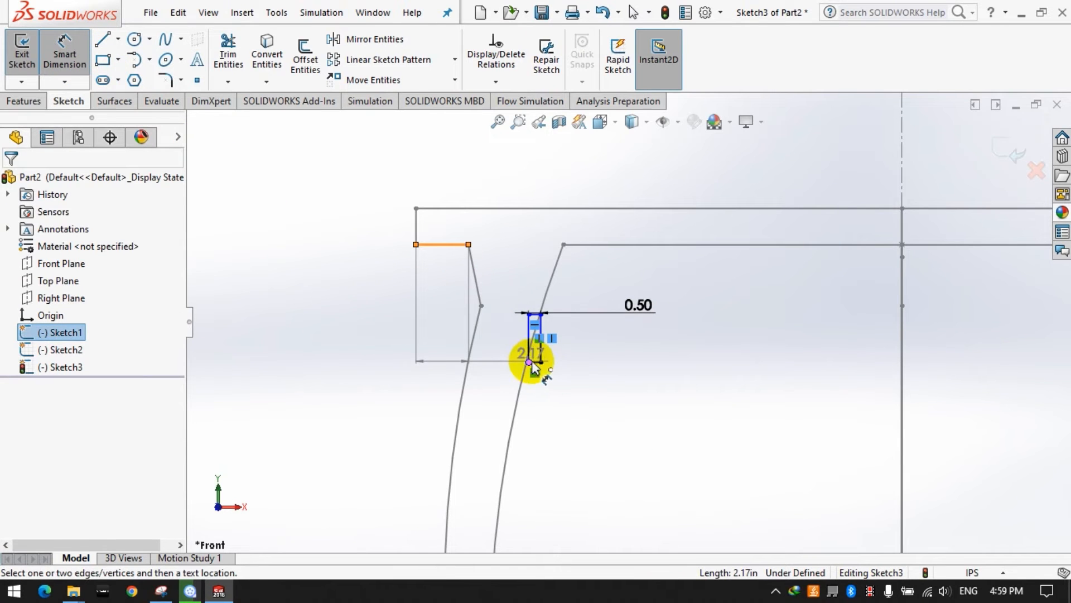
left_click(530, 363)
left_click(349, 311)
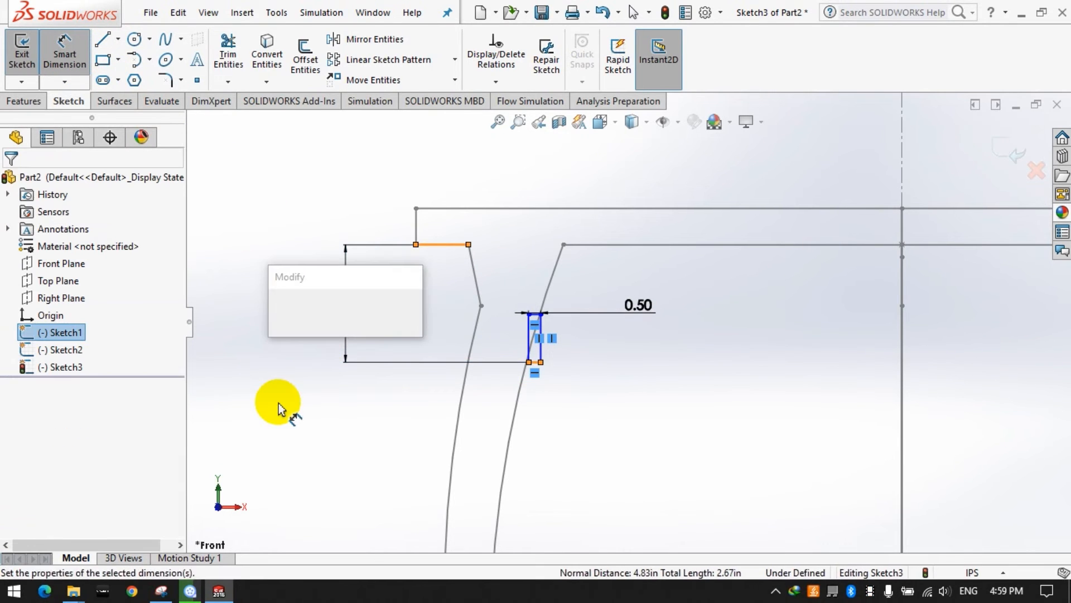
type("0.5")
key("BackSpace")
key("BackSpace")
type("1.5")
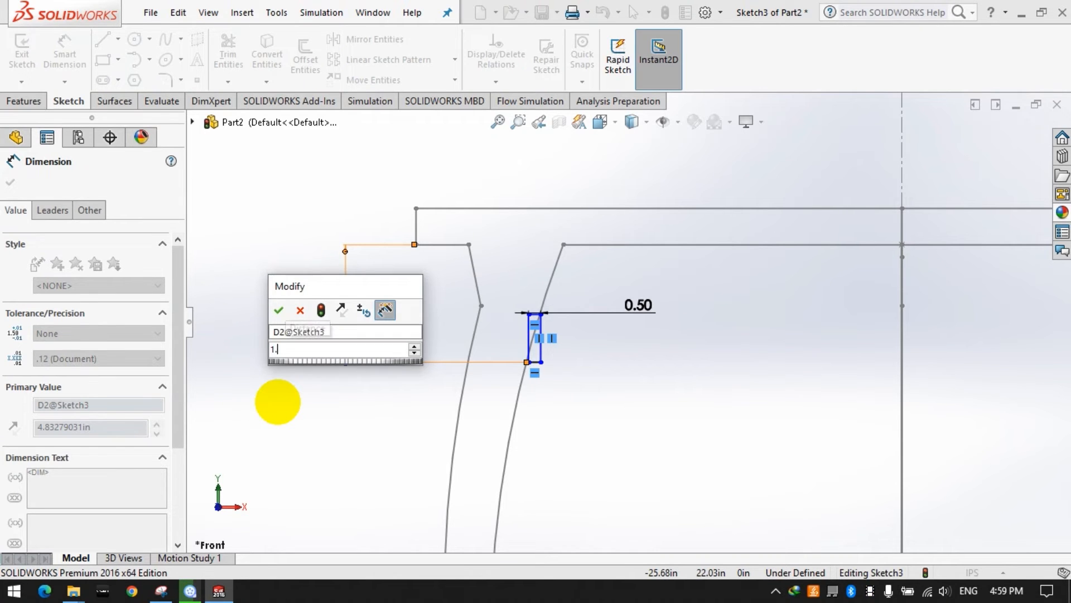
key("Return")
left_click(309, 429)
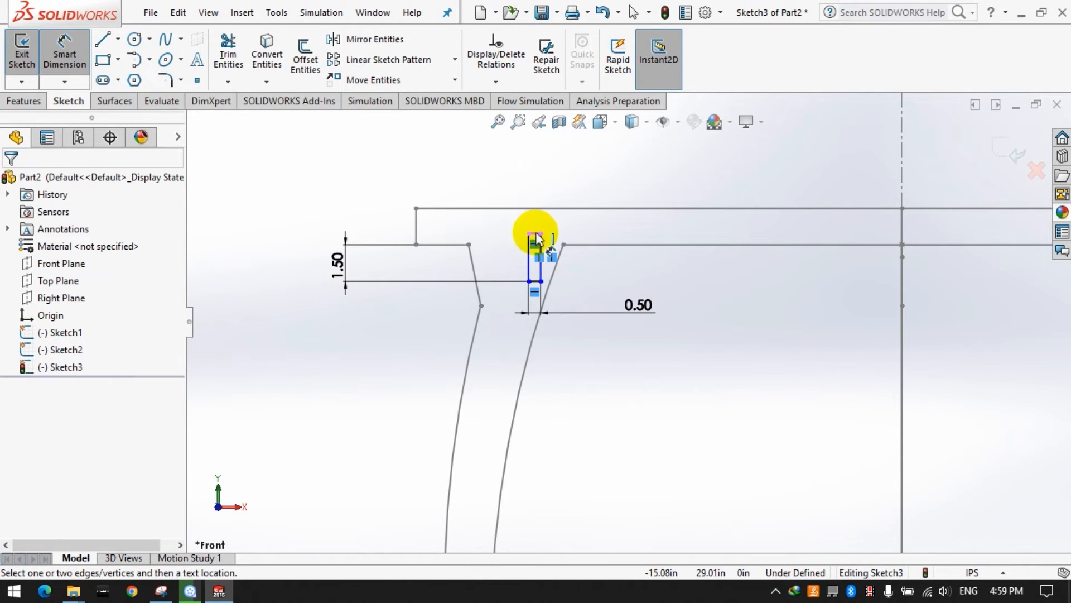
Step: Set the distance between the rectangle's top edge and the underside of the top plate to 0
left_click(537, 237)
left_click(583, 245)
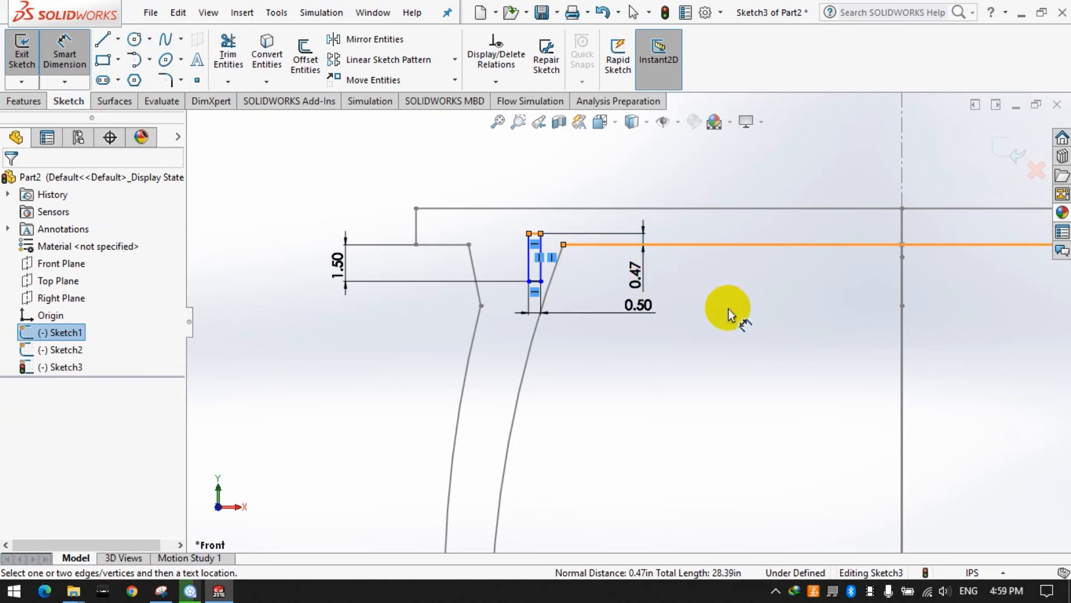
type("0")
key("Return")
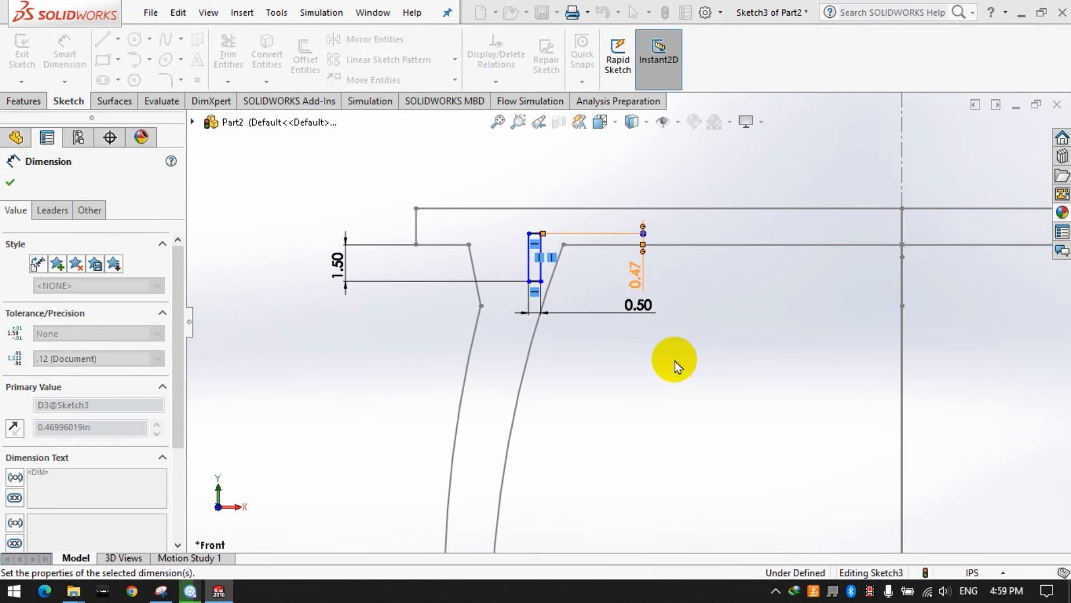
left_click(653, 429)
Step: Dimension the rectangle's left edge 0.5 in from the left wall's outer upper corner
left_click(528, 265)
left_click(508, 168)
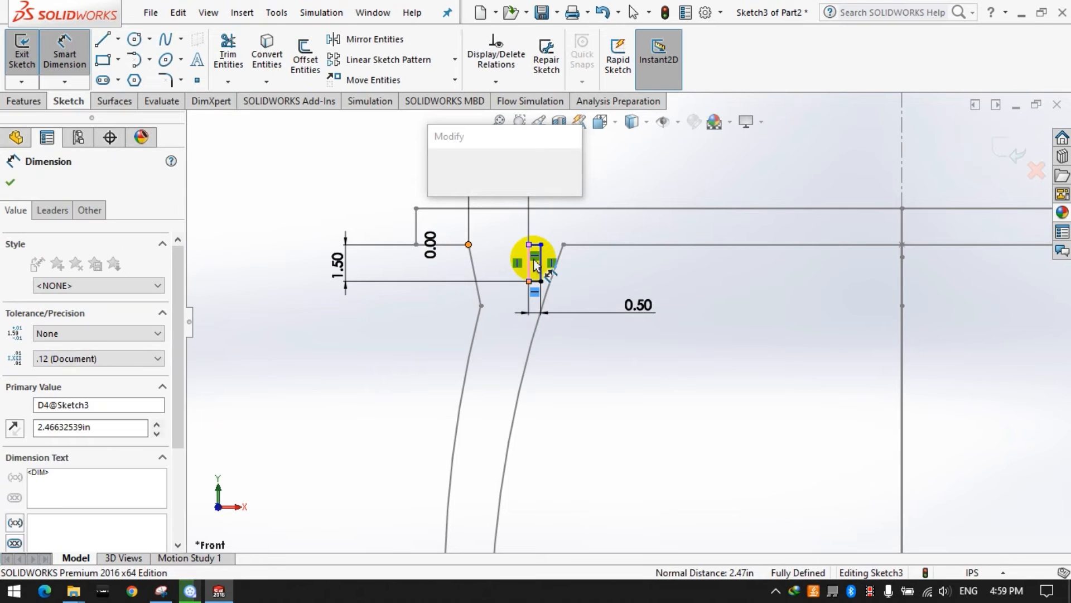
type("0.5")
key("Return")
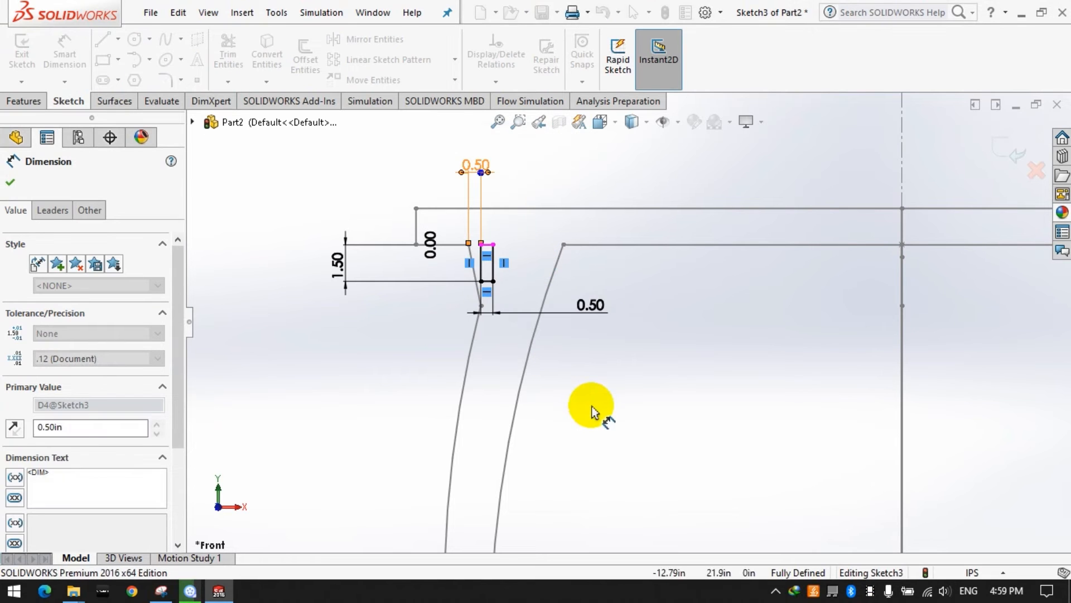
left_click(598, 411)
Step: Exit the rectangle sketch and view all the sketches in 3D
left_click(23, 101)
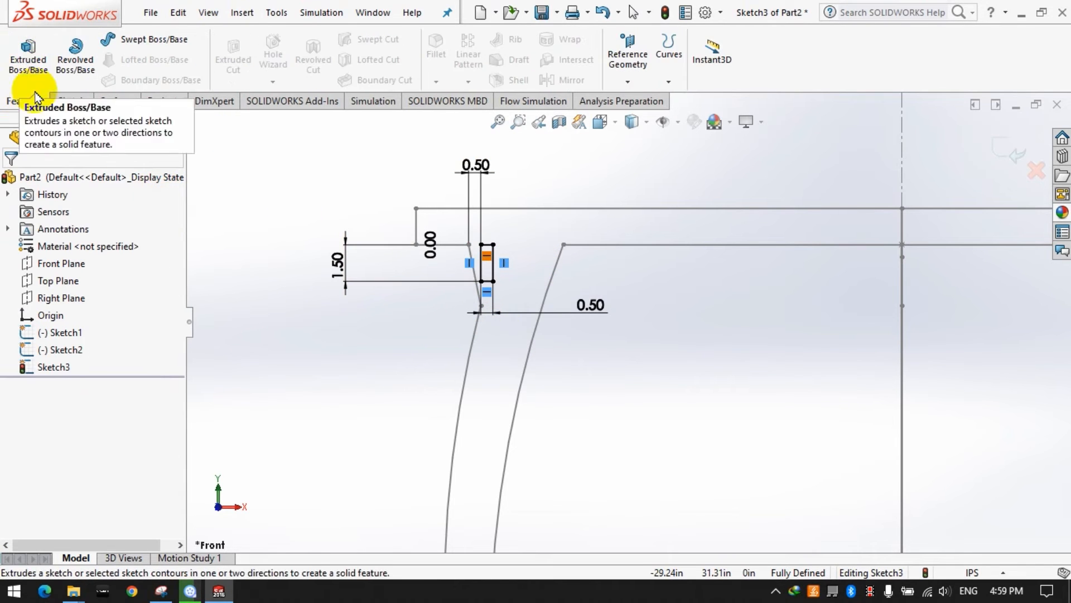
left_click(63, 101)
left_click(26, 56)
mouse_move(665, 314)
middle_mouse_down()
mouse_move(651, 318)
mouse_move(629, 369)
mouse_move(620, 364)
middle_mouse_up()
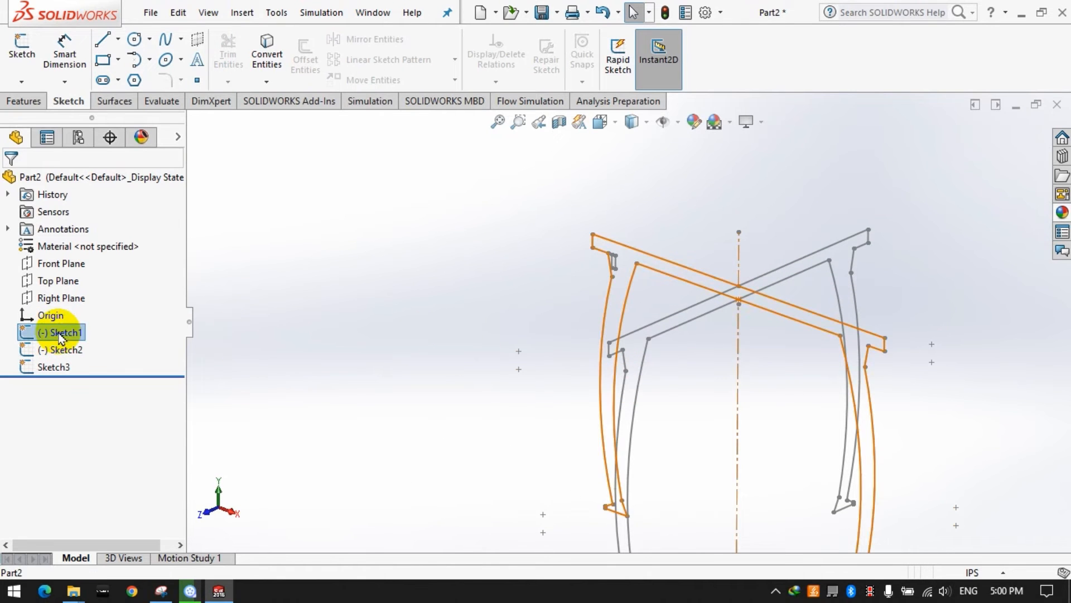
Step: Extrude the Front Plane curved-wall profile (Sketch1) 60 in with the Mid Plane end condition
left_click(23, 101)
left_click(26, 56)
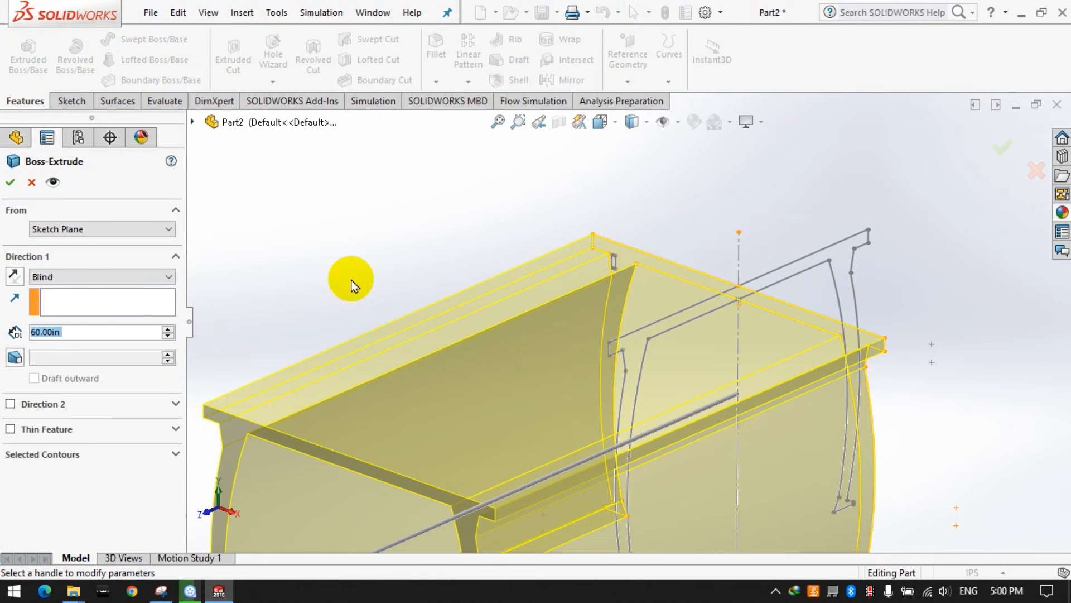
left_click(53, 276)
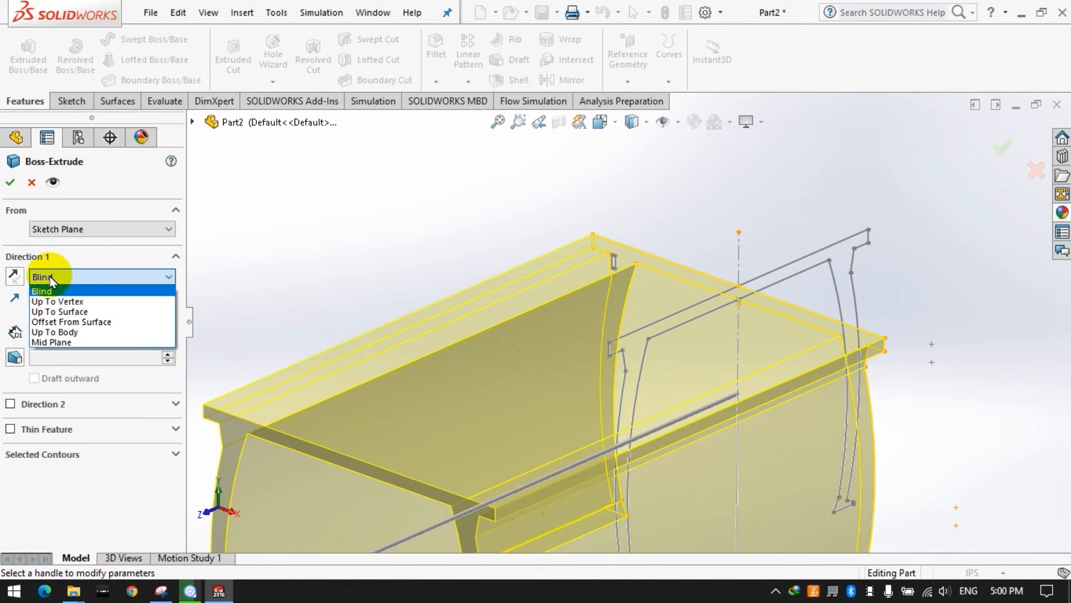
left_click(50, 342)
left_click(11, 183)
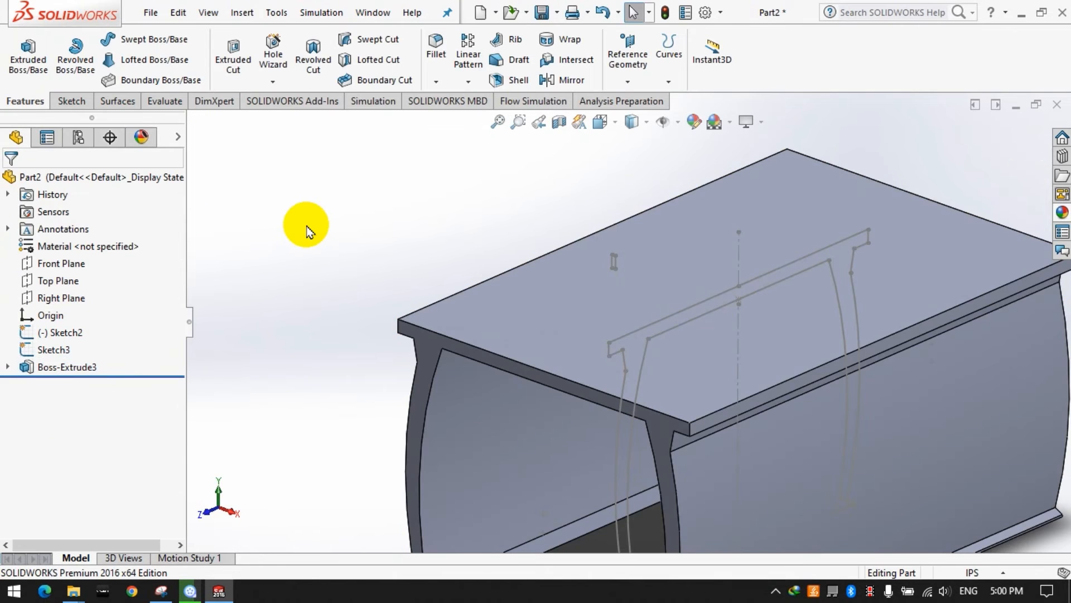
Step: Cut the body with the second curved-wall profile (Sketch2), using Mid Plane at 60 in and the flipped cut side, to leave four legs
left_click(22, 351)
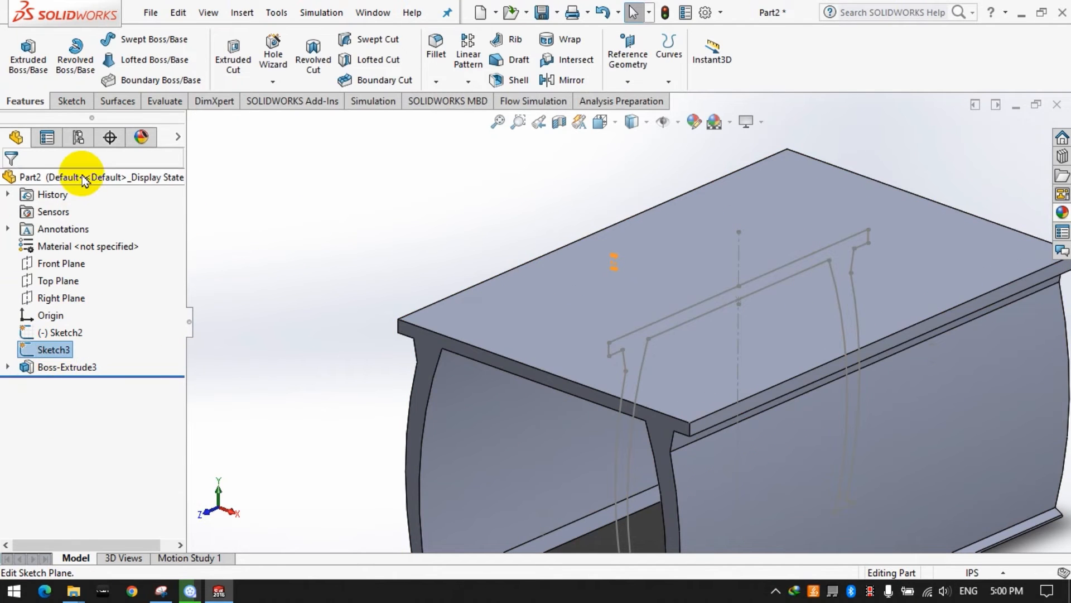
left_click(62, 332)
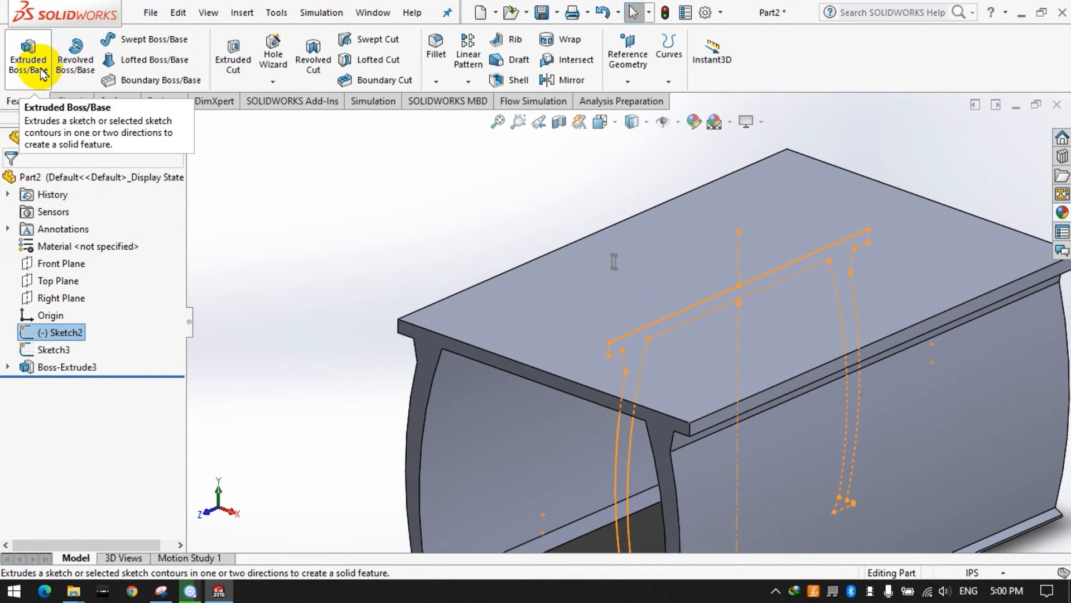
left_click(232, 62)
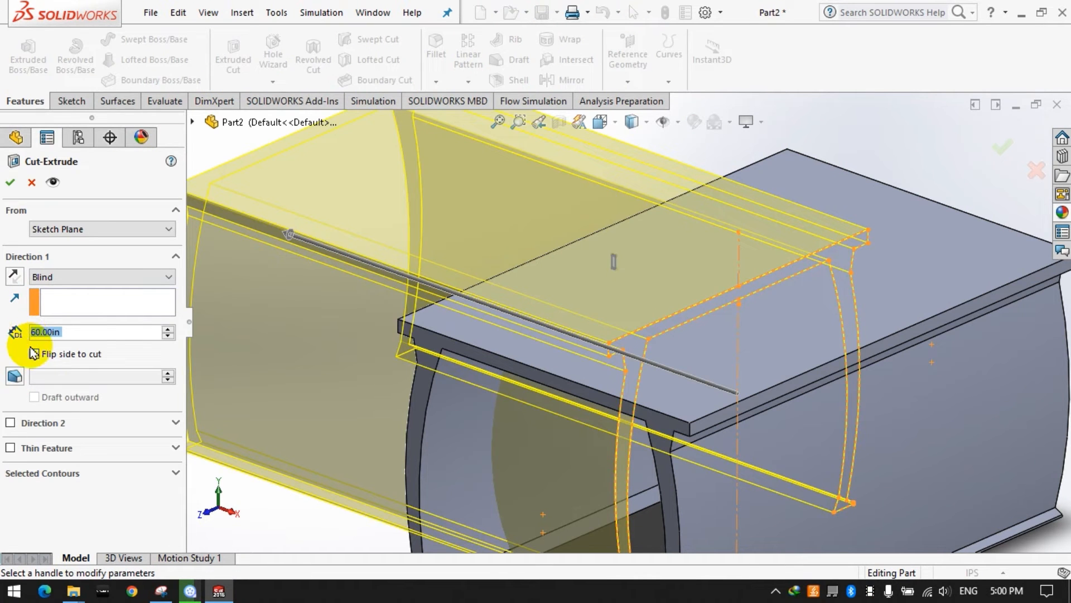
left_click(70, 277)
left_click(65, 372)
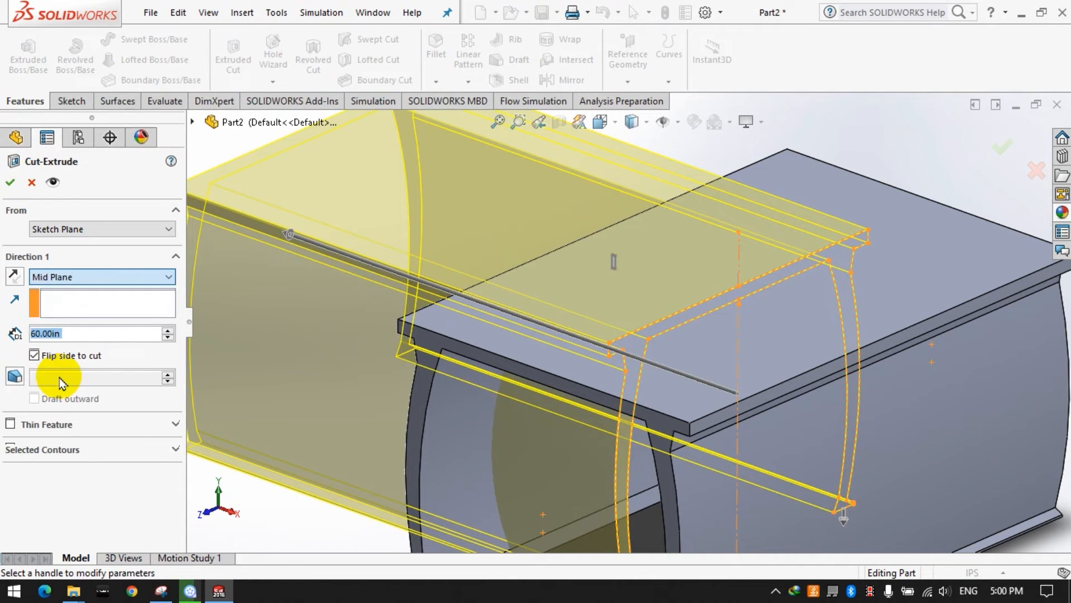
left_click(9, 183)
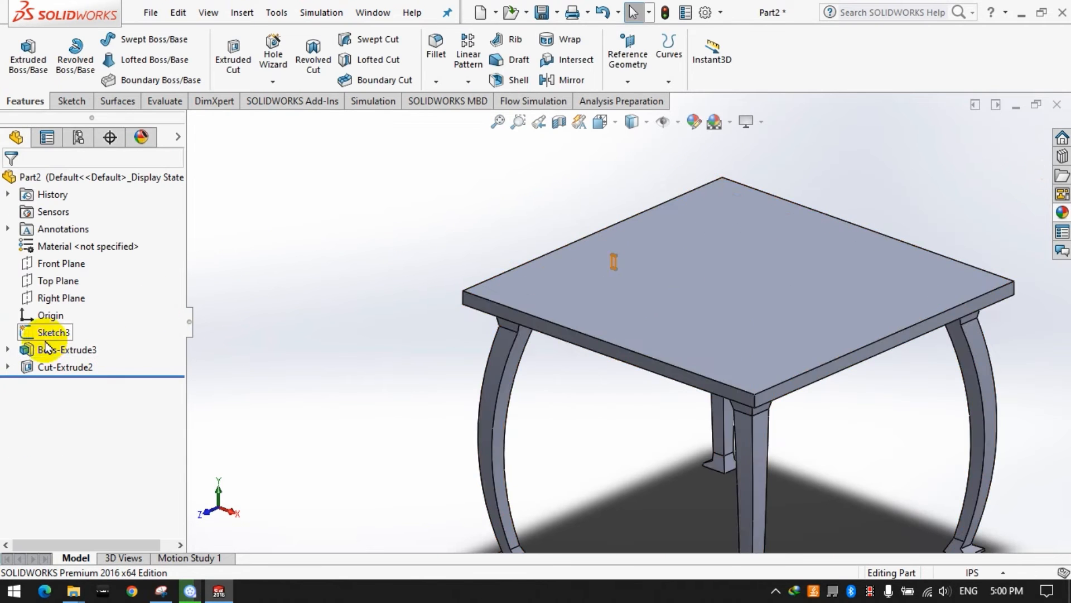
Step: Set up a Mid Plane boss extrusion of the small rectangle sketch (Sketch3) beneath the tabletop
left_click(50, 333)
left_click(28, 56)
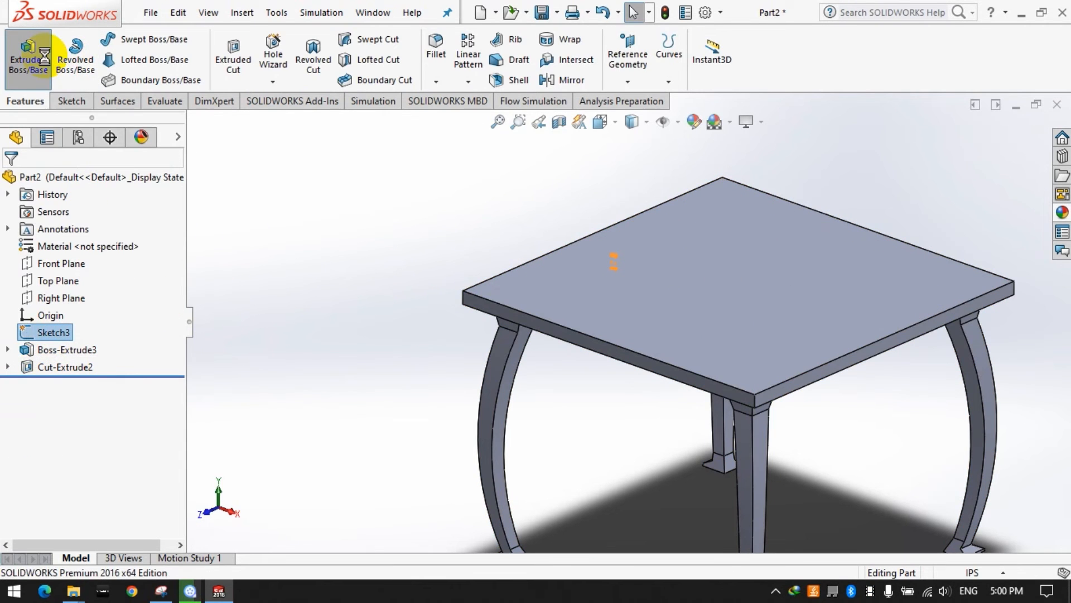
left_click(67, 277)
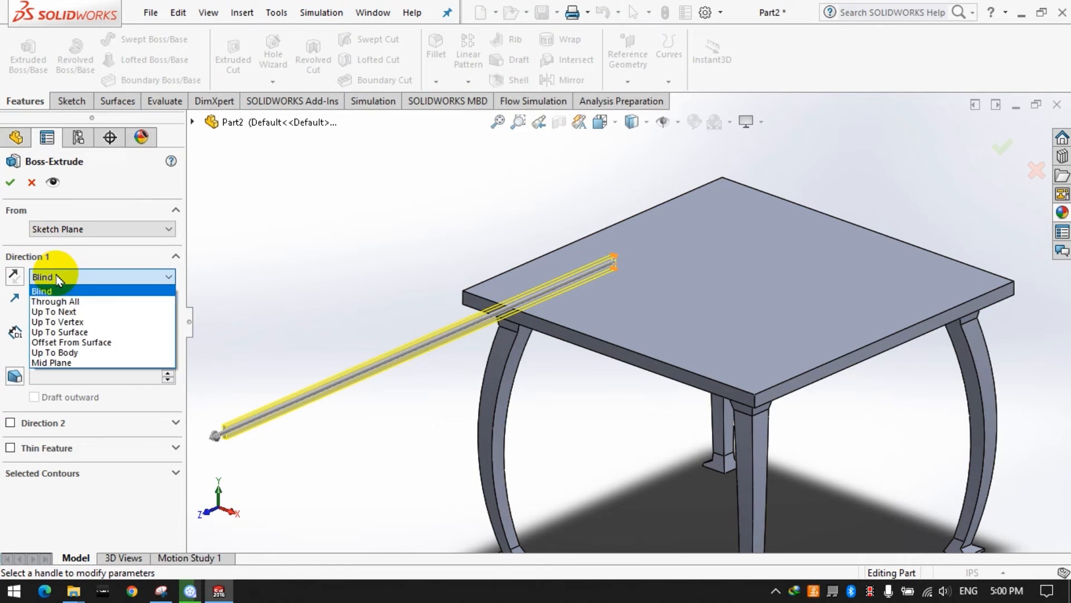
left_click(56, 363)
middle_click_drag(312, 372, 479, 346)
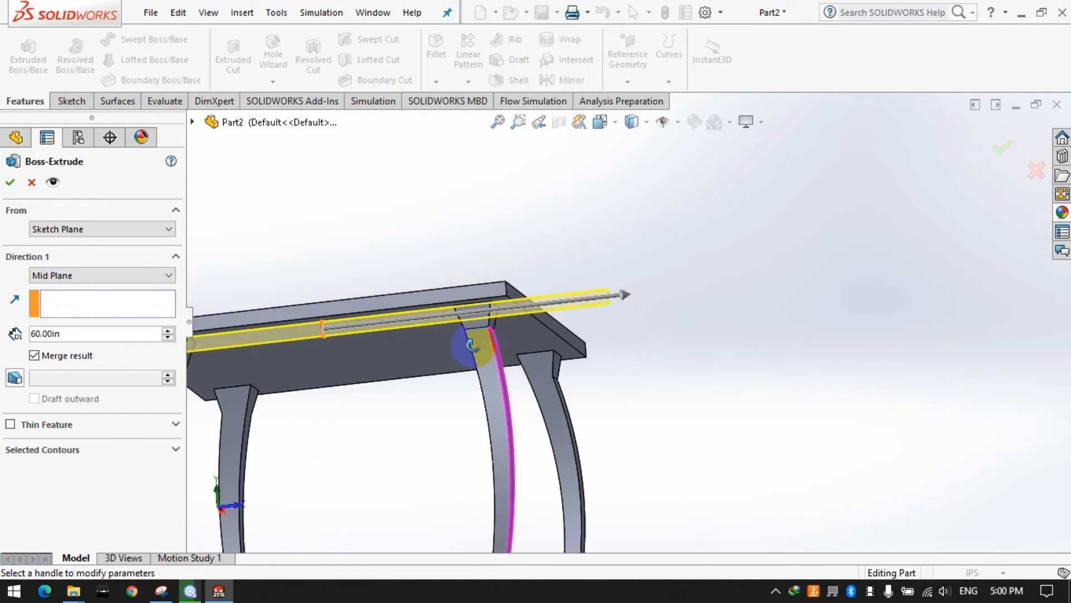
scroll(658, 369, "up", 5)
scroll(592, 315, "down", 3)
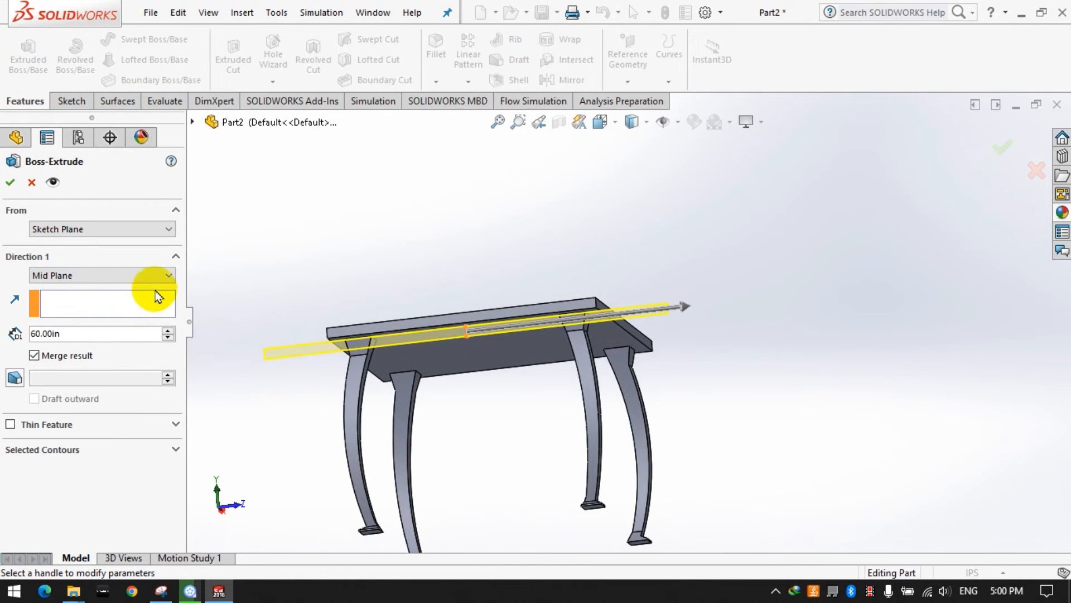
Step: Set the rectangle extrusion's depth to 30 in and complete the rail between the two legs
left_click(167, 338)
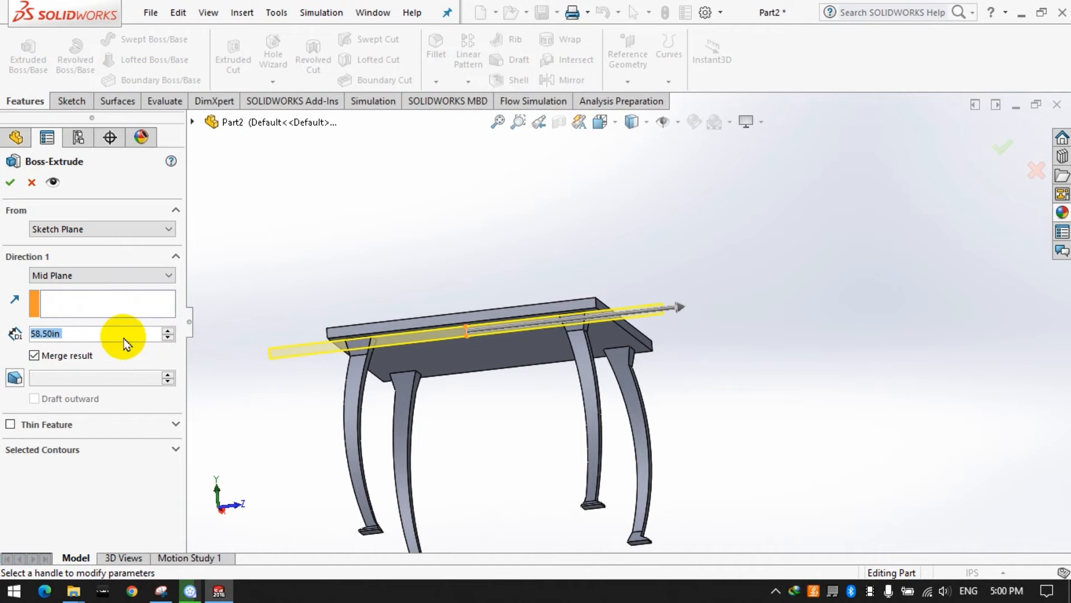
type("50")
key("Return")
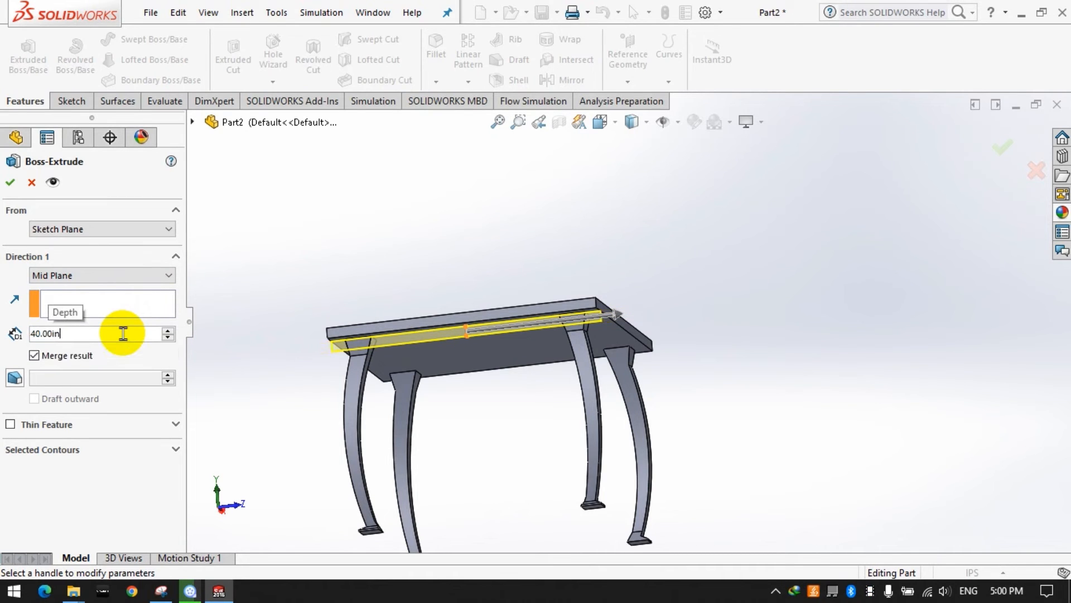
type("35")
key("Return")
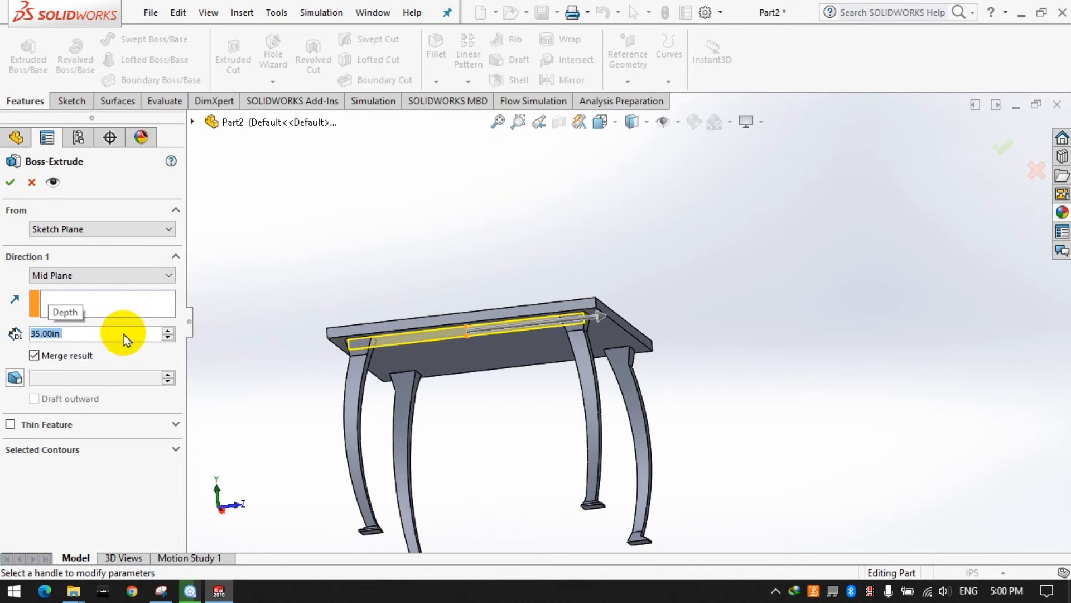
type("30")
key("Return")
left_click(10, 181)
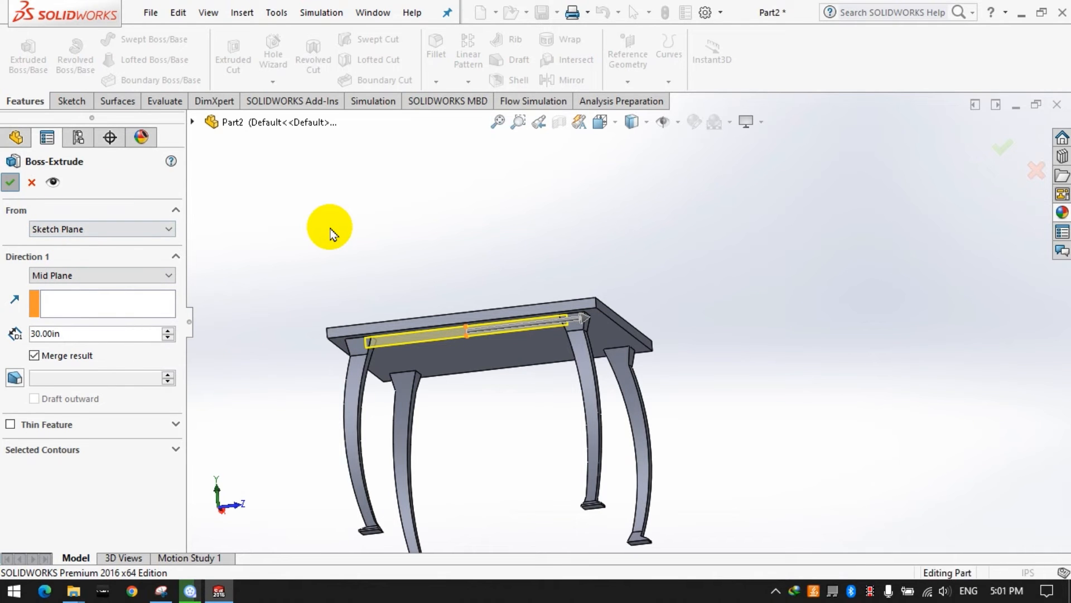
Step: Create a reference axis through the origin and the midpoint of the tabletop's upper front edge
left_click(70, 367)
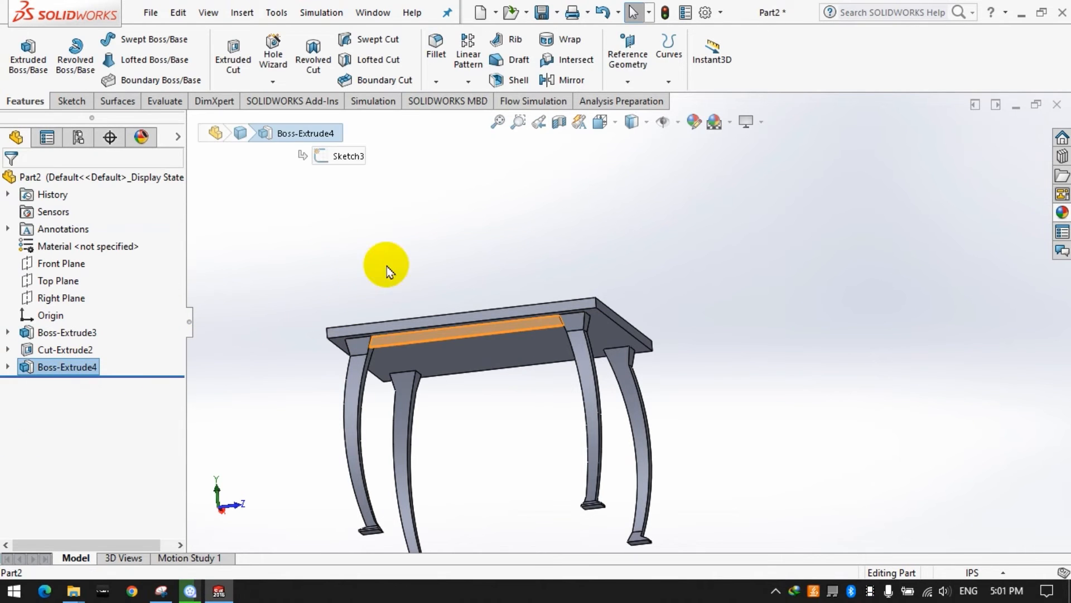
left_click(468, 82)
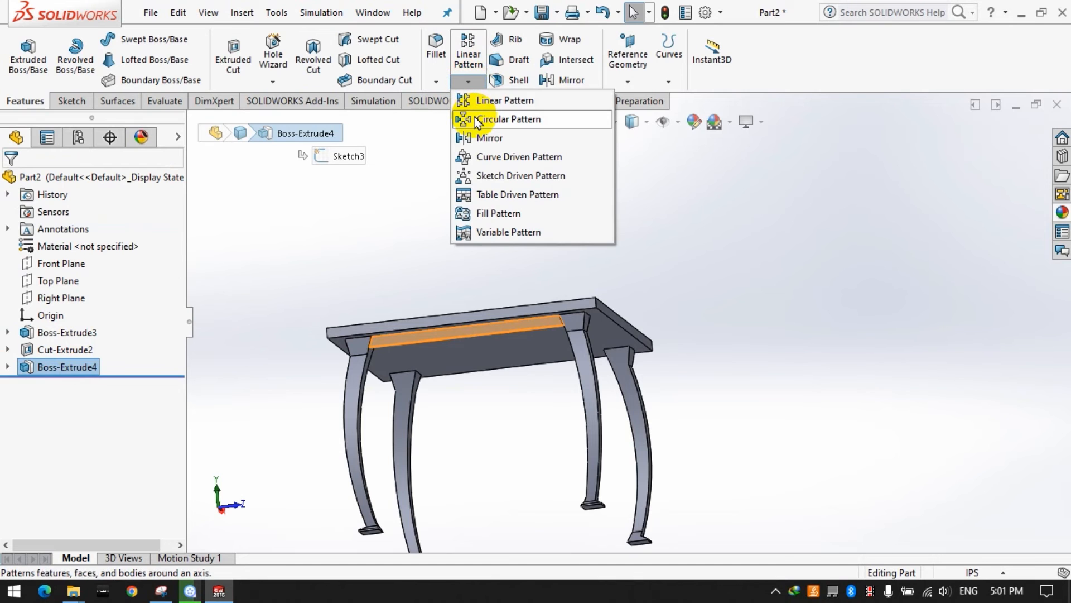
left_click(628, 81)
left_click(636, 119)
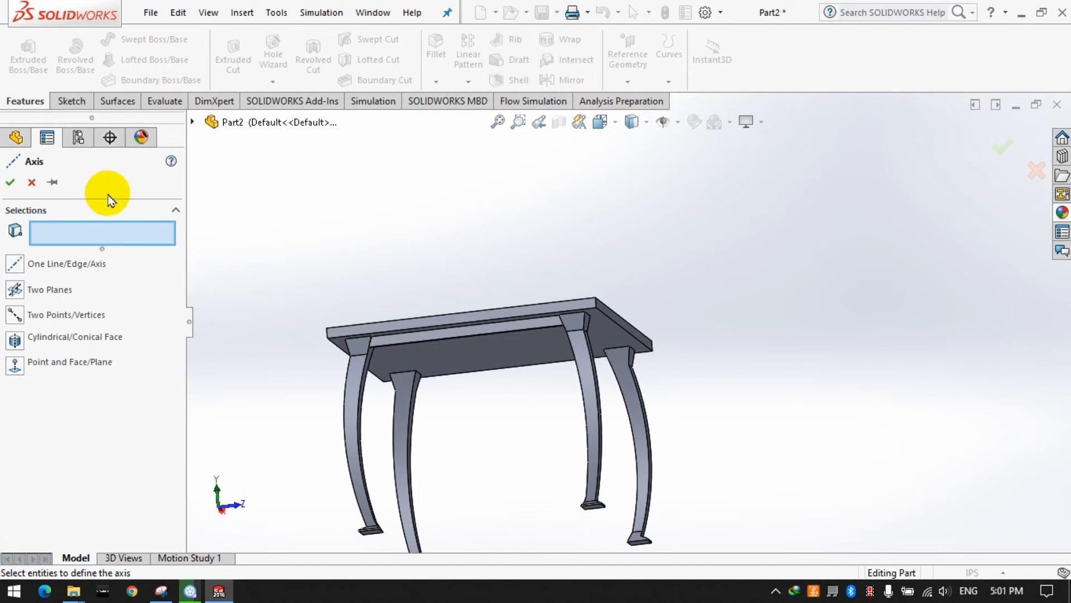
left_click(192, 123)
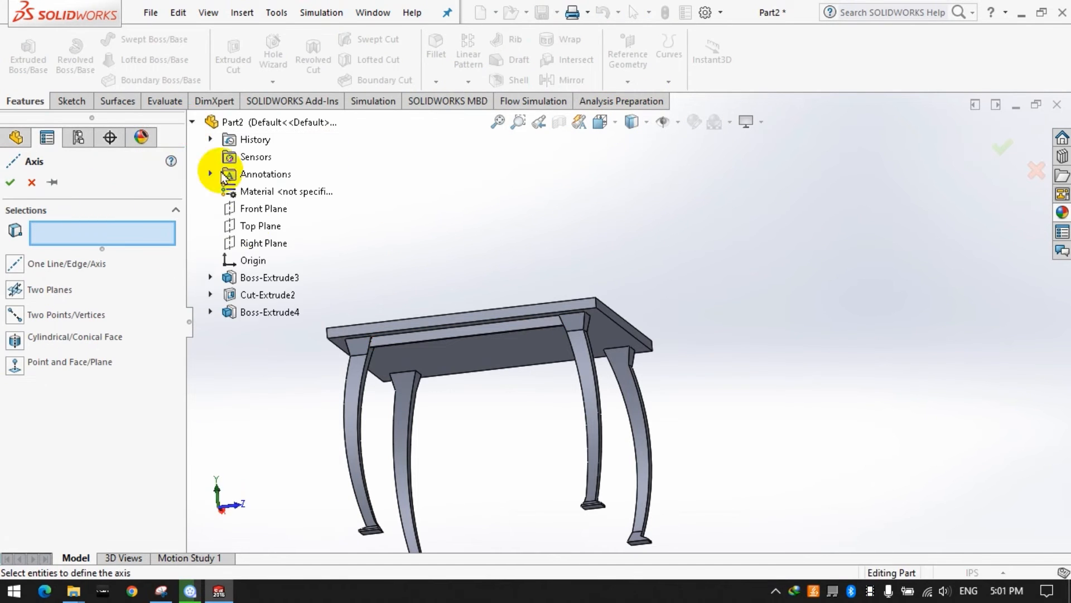
left_click(254, 261)
left_click(310, 232)
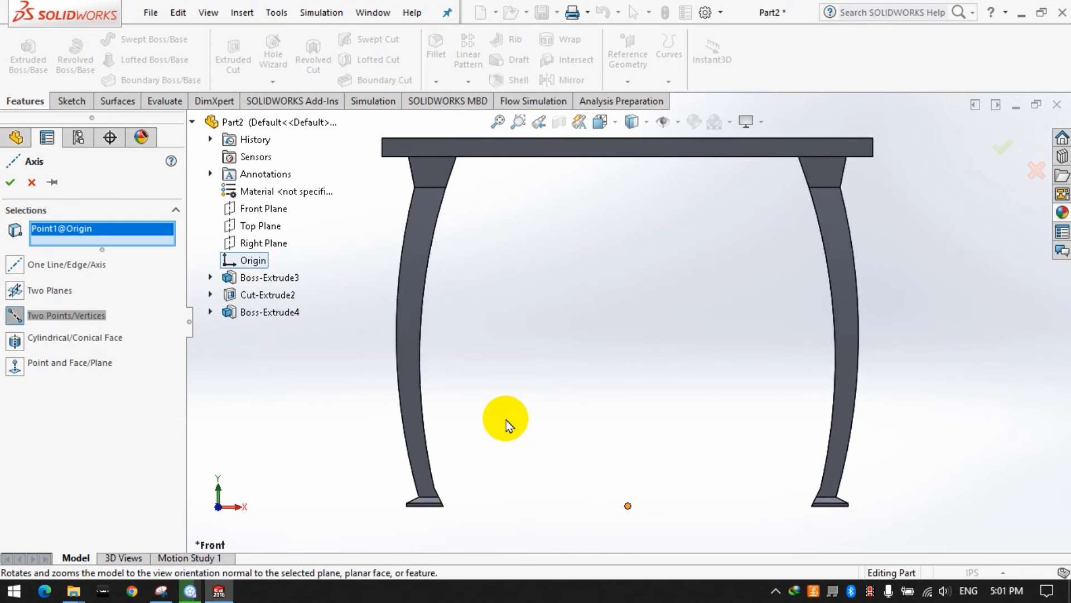
left_click(11, 182)
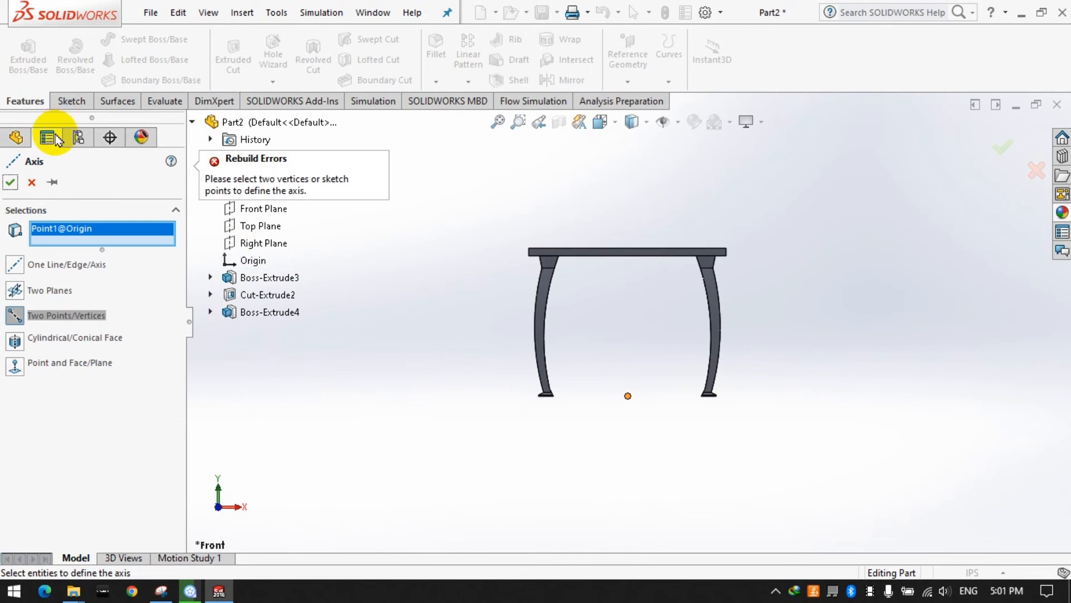
left_click(68, 102)
left_click(24, 101)
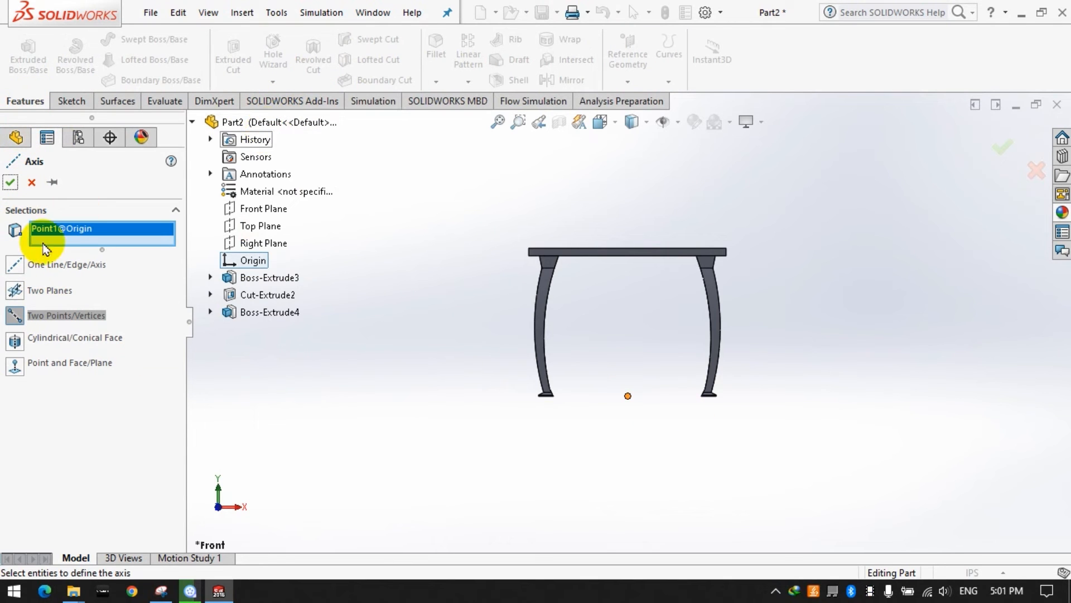
left_click(628, 251)
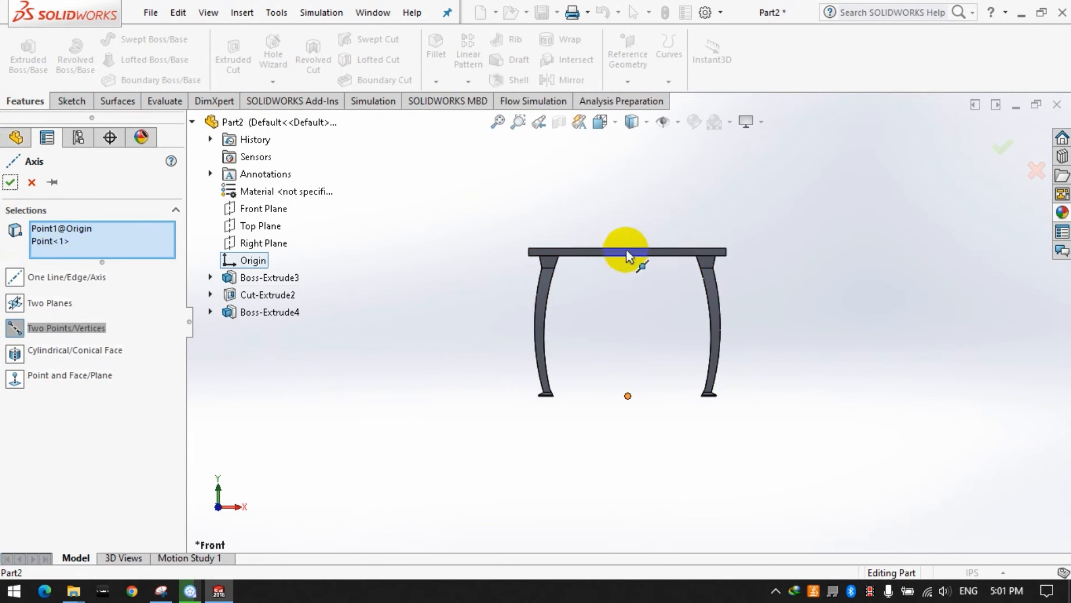
left_click(13, 184)
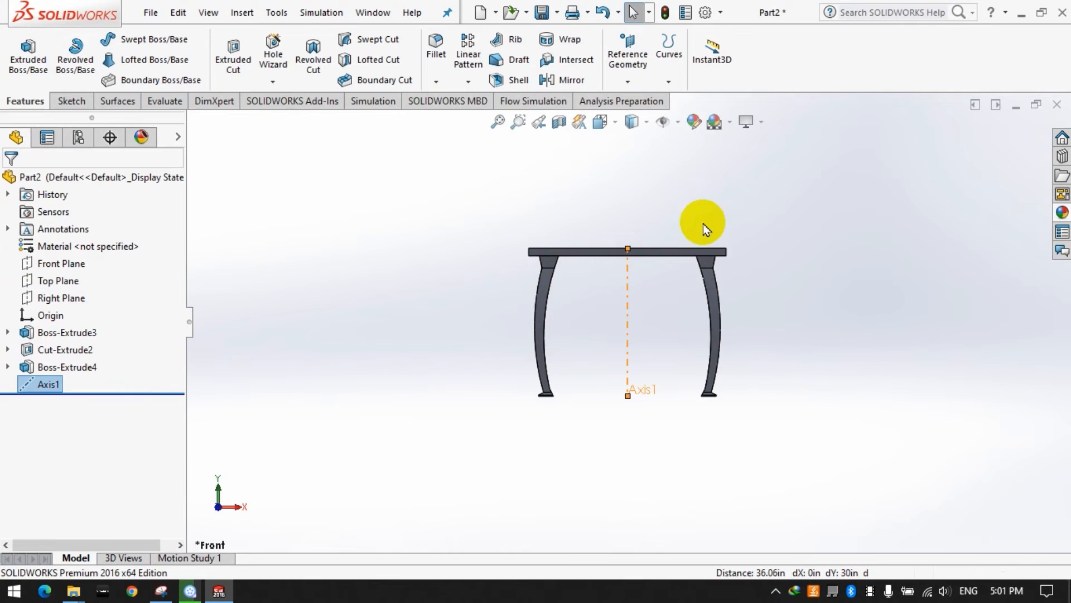
Step: Check the reference axis in a 3D view and delete it
middle_click_drag(699, 223, 658, 265)
left_click(610, 334)
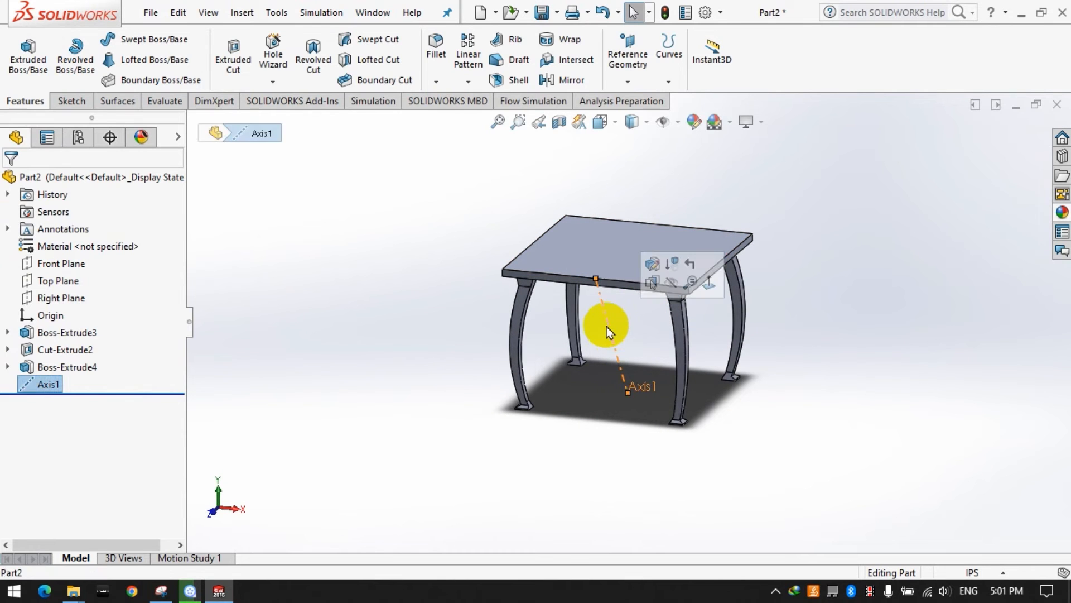
left_click(577, 357)
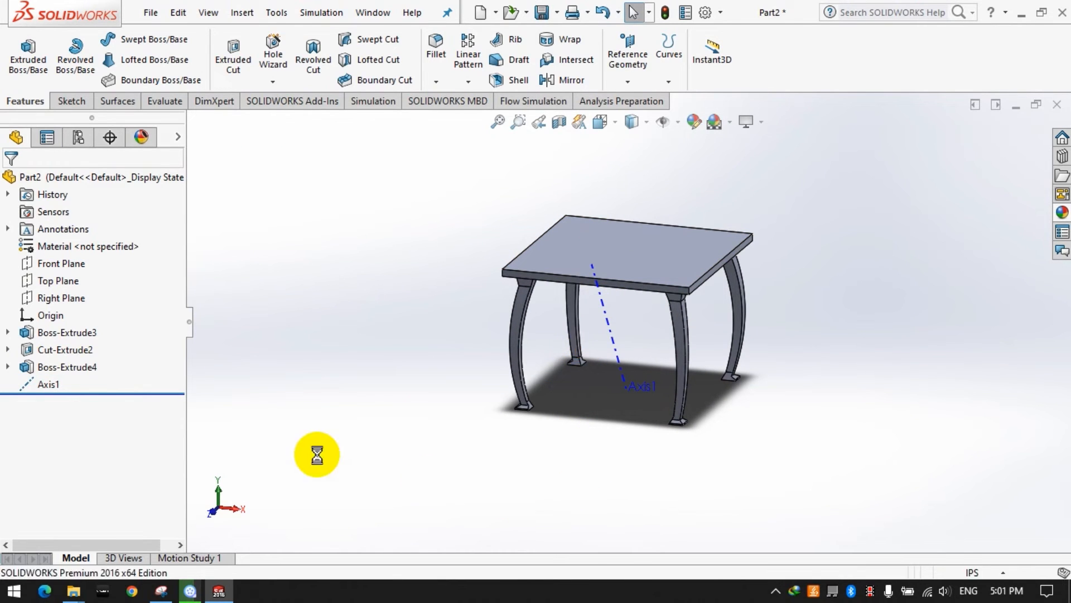
Step: Sketch a vertical line on the Front Plane from the origin up past the tabletop, and exit the sketch
key("ctrl+1")
left_click(72, 101)
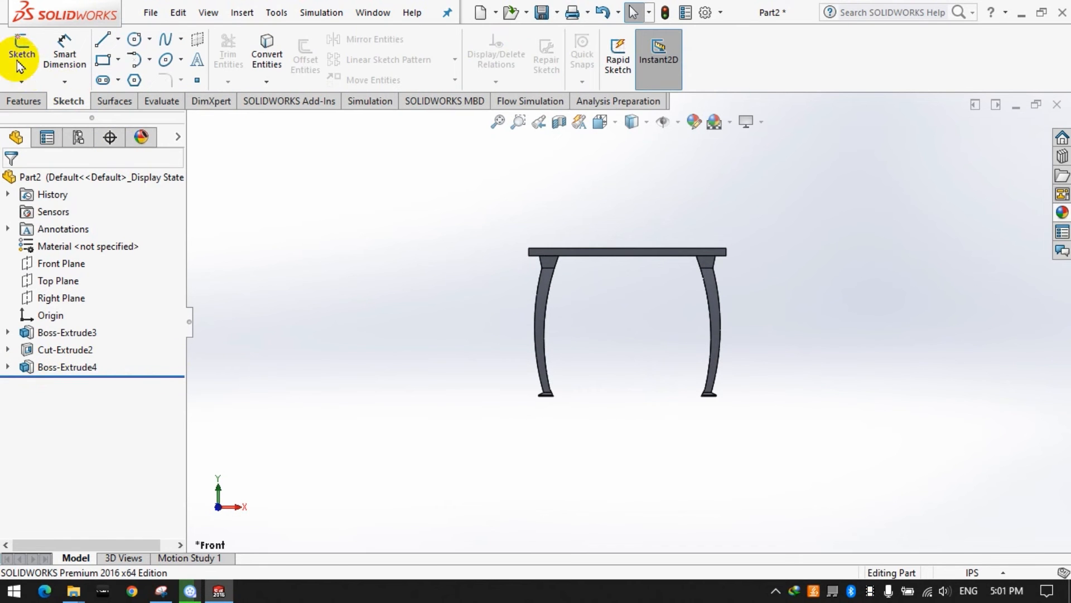
left_click(23, 49)
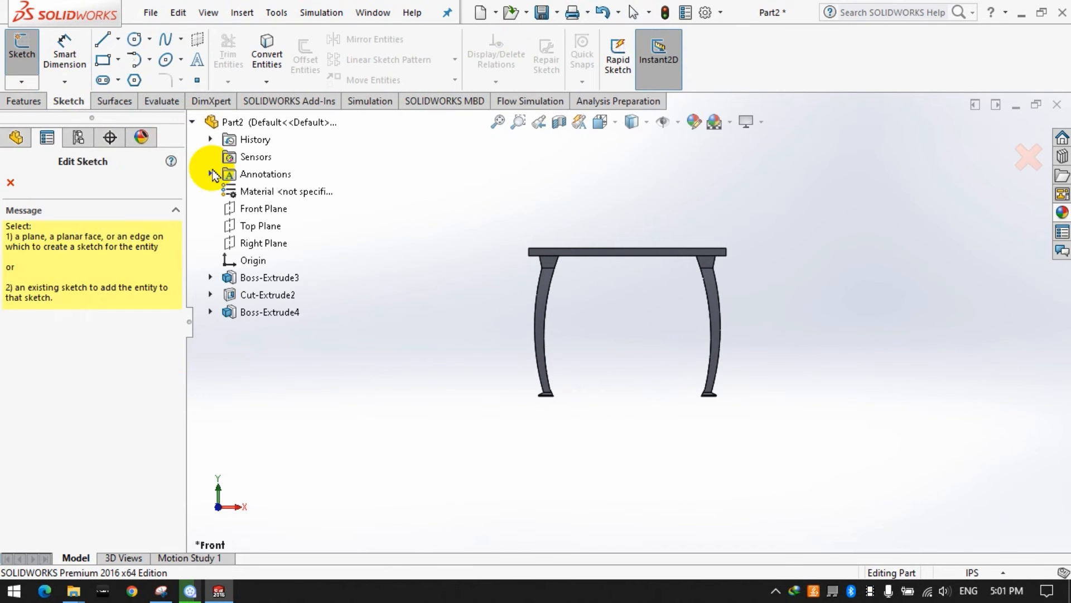
left_click(239, 208)
left_click(117, 39)
left_click(131, 78)
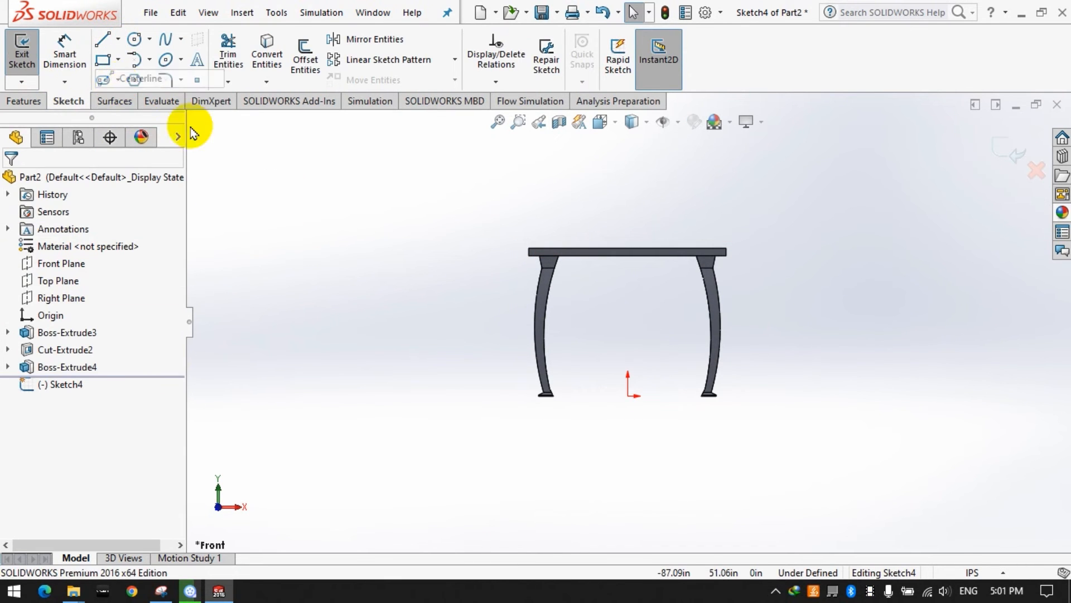
left_click(117, 39)
left_click(127, 60)
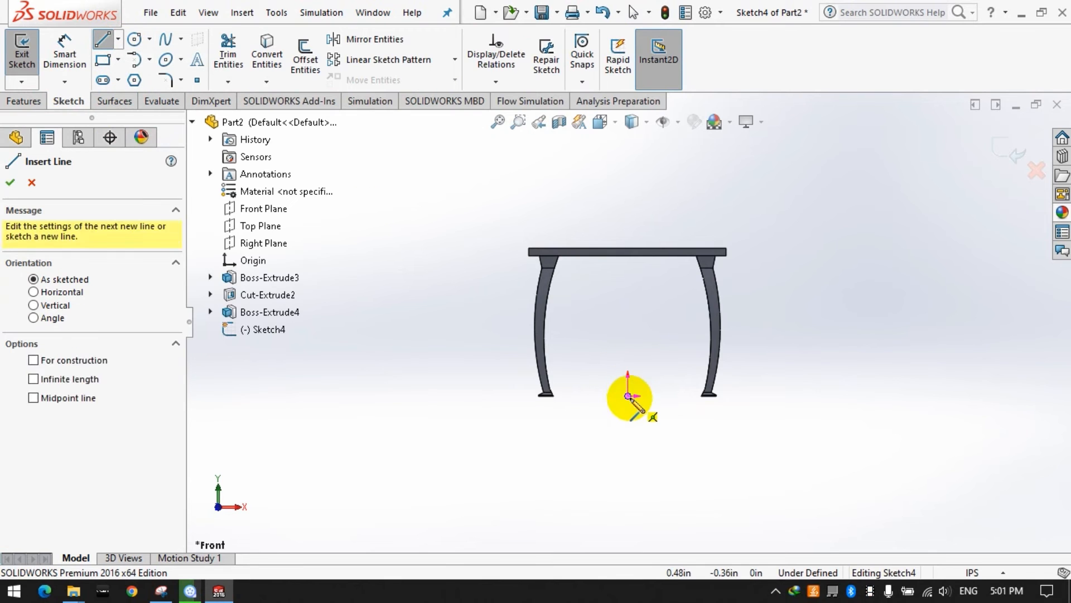
left_click(628, 395)
left_click(627, 203)
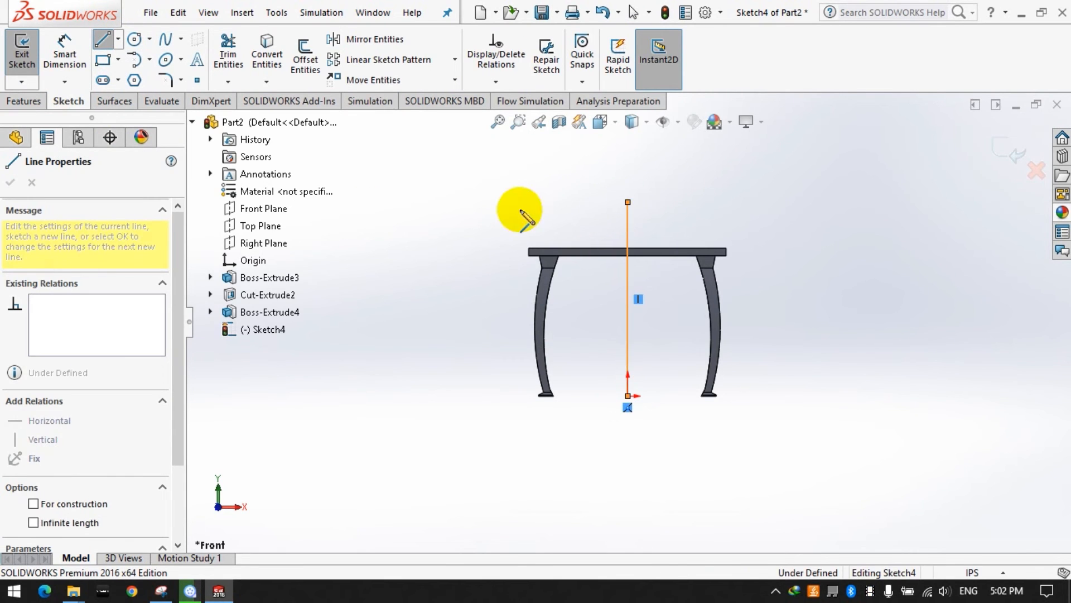
left_click(22, 47)
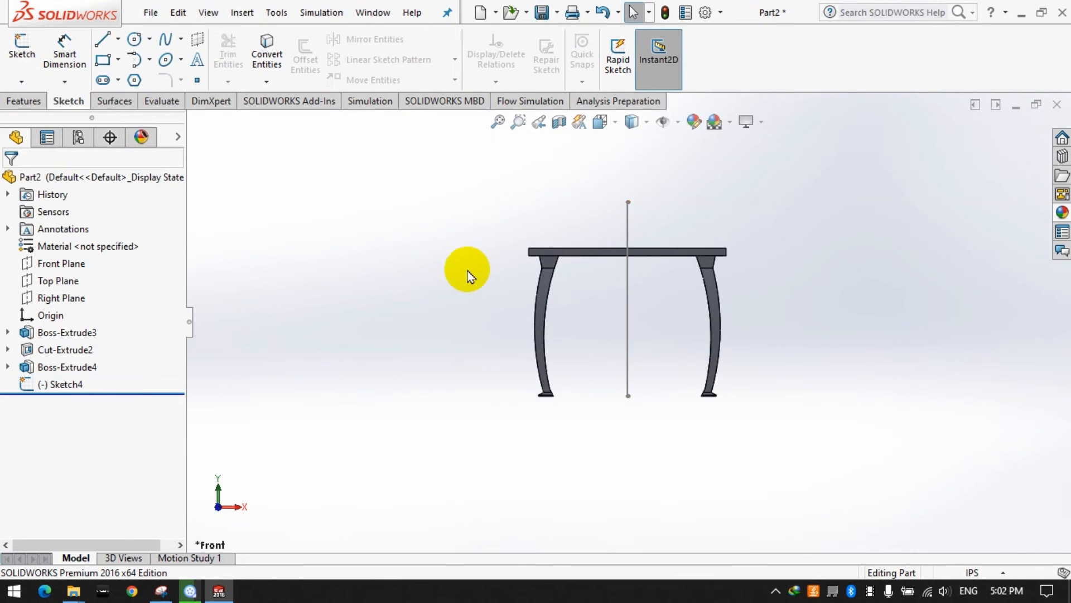
Step: Circular-pattern the rail extrusion about the vertical sketch line with 4 equally spaced instances over 360 degrees
key("ctrl+7")
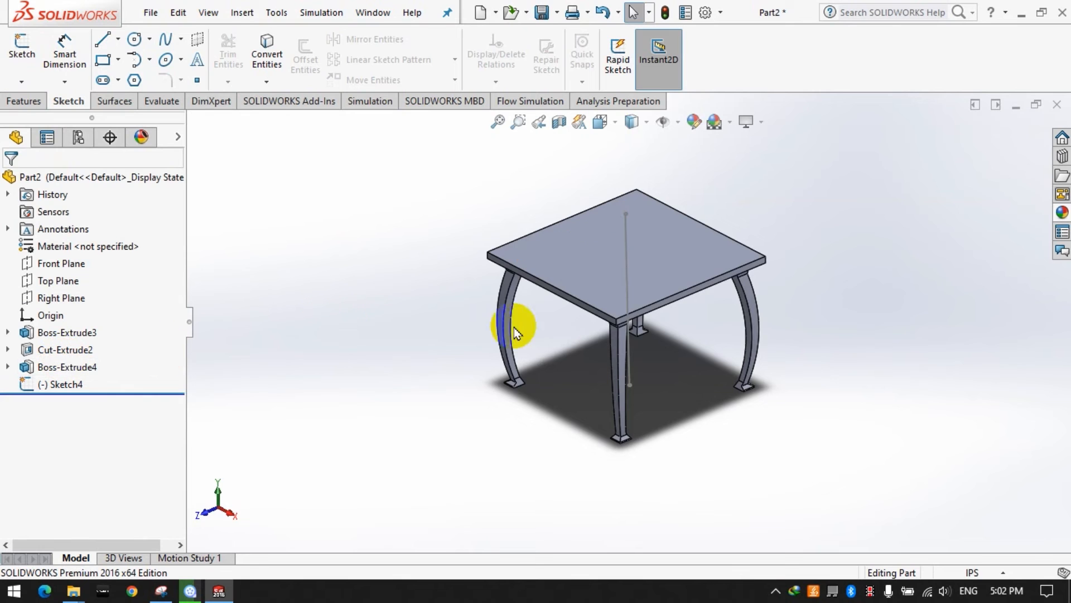
left_click(67, 366)
left_click(24, 101)
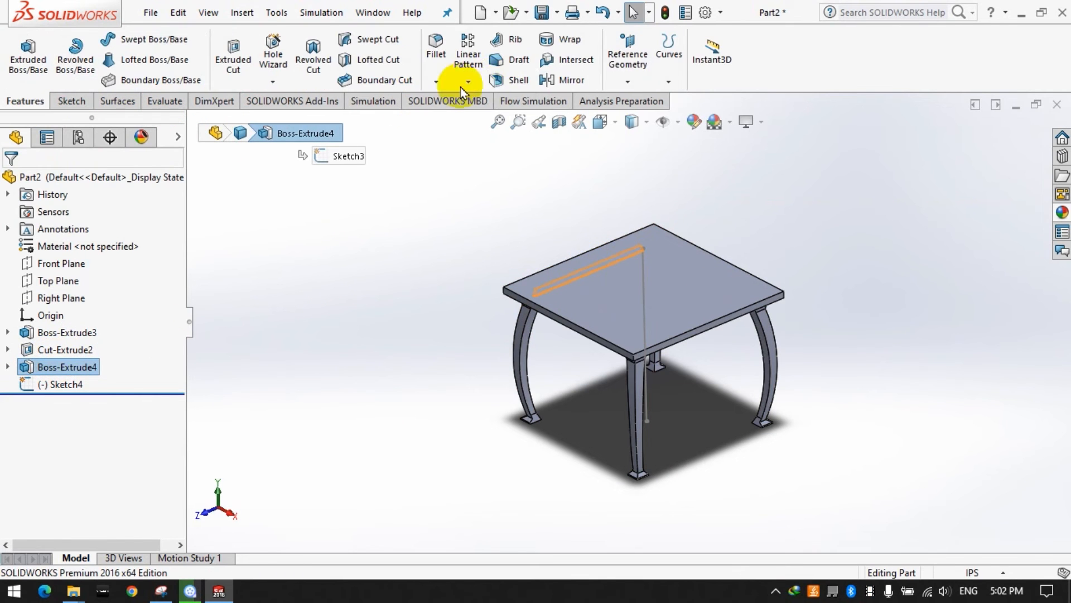
left_click(468, 81)
left_click(463, 119)
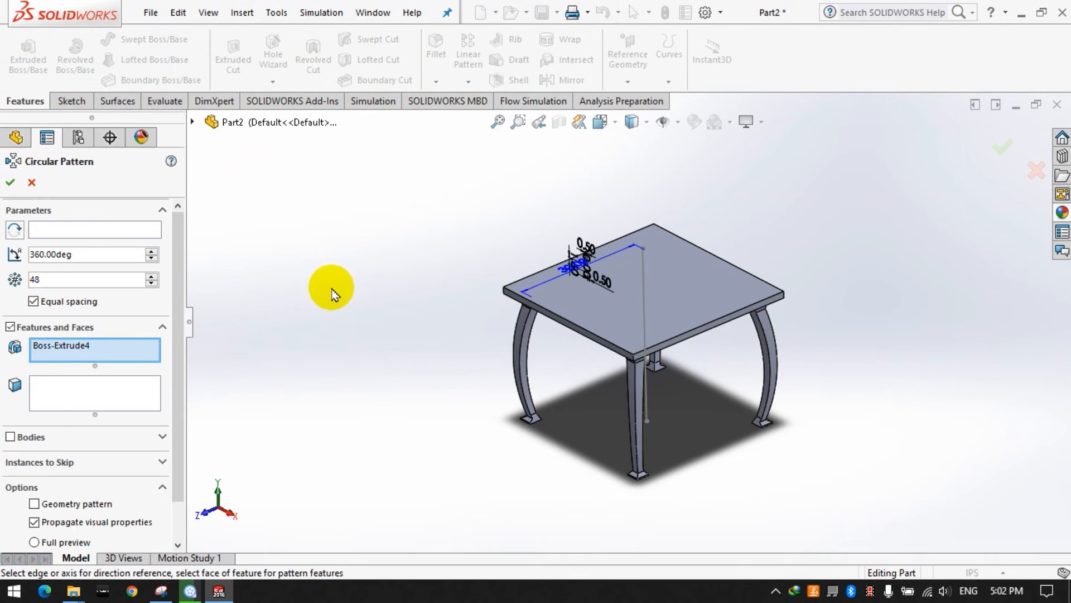
left_click(30, 437)
left_click(50, 329)
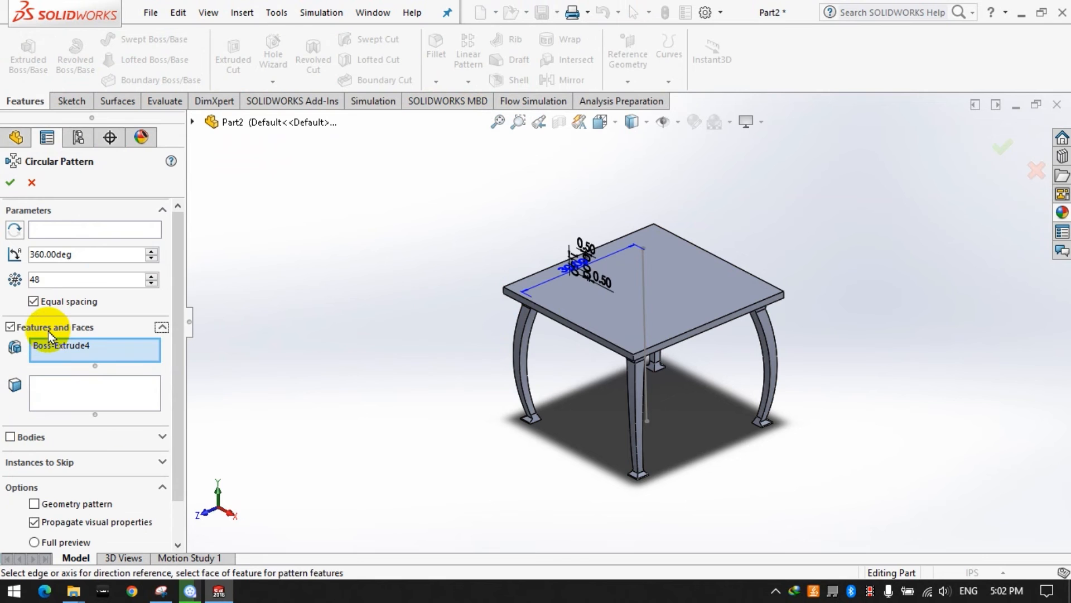
left_click(54, 238)
left_click(646, 394)
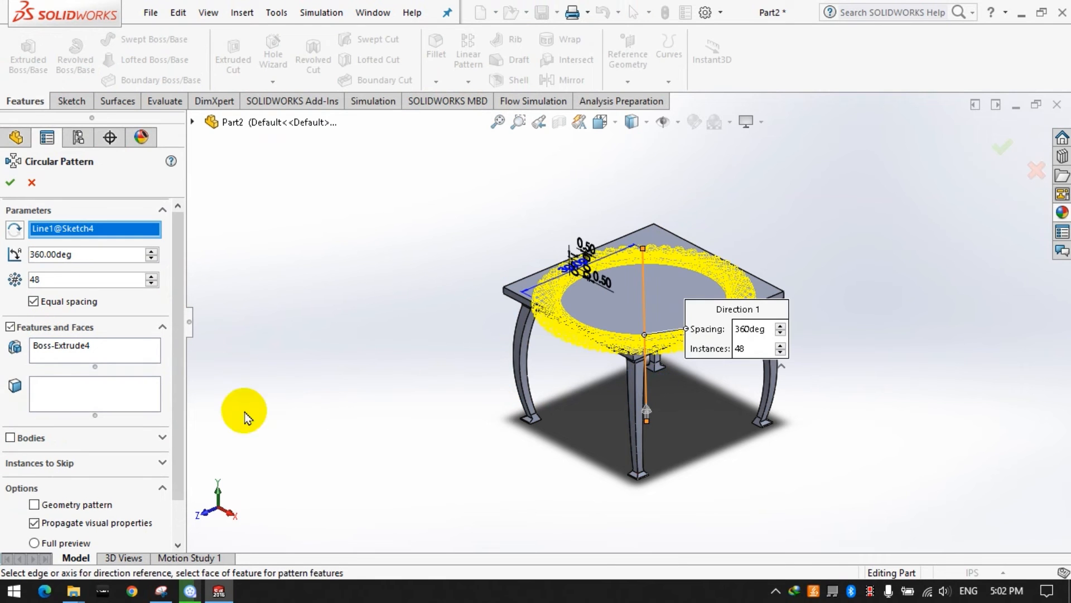
key("Return")
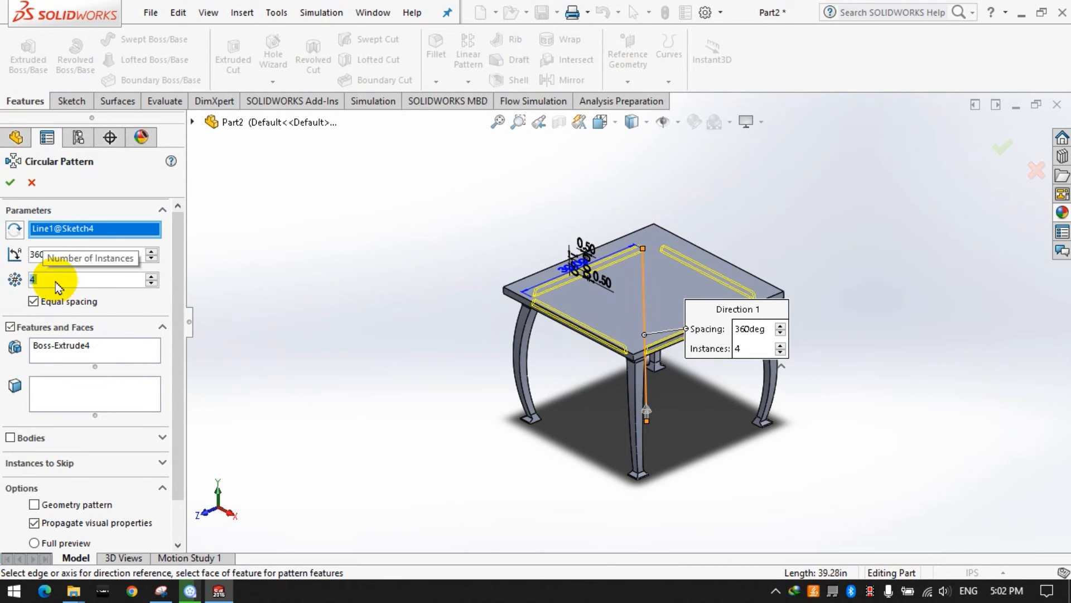
left_click(13, 186)
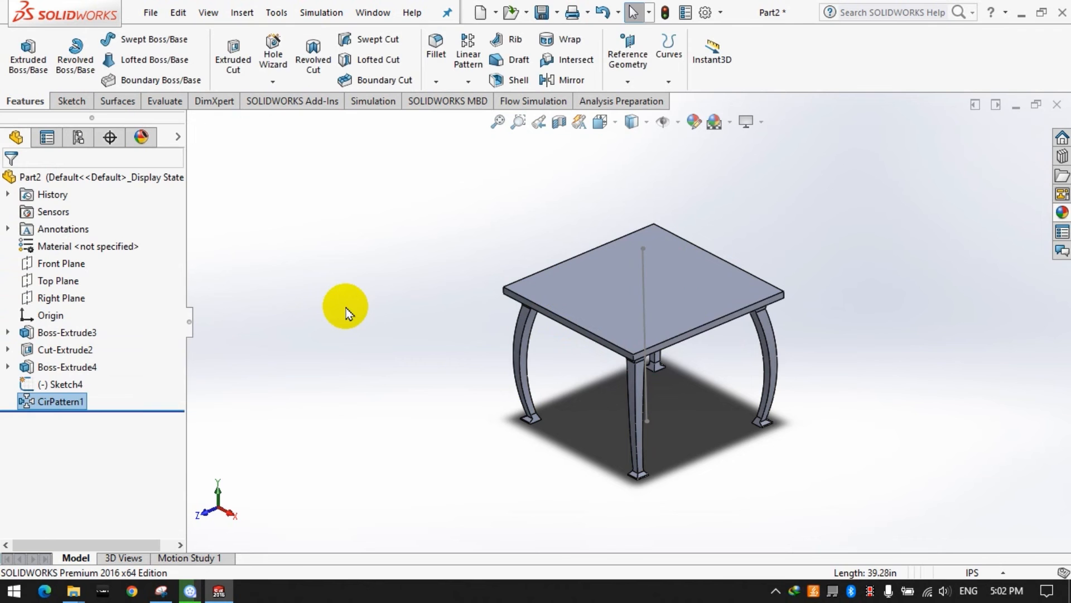
left_click(347, 307)
Step: Fillet the four vertical corner edges of the tabletop with a 2 in radius
scroll(733, 262, "down", 1)
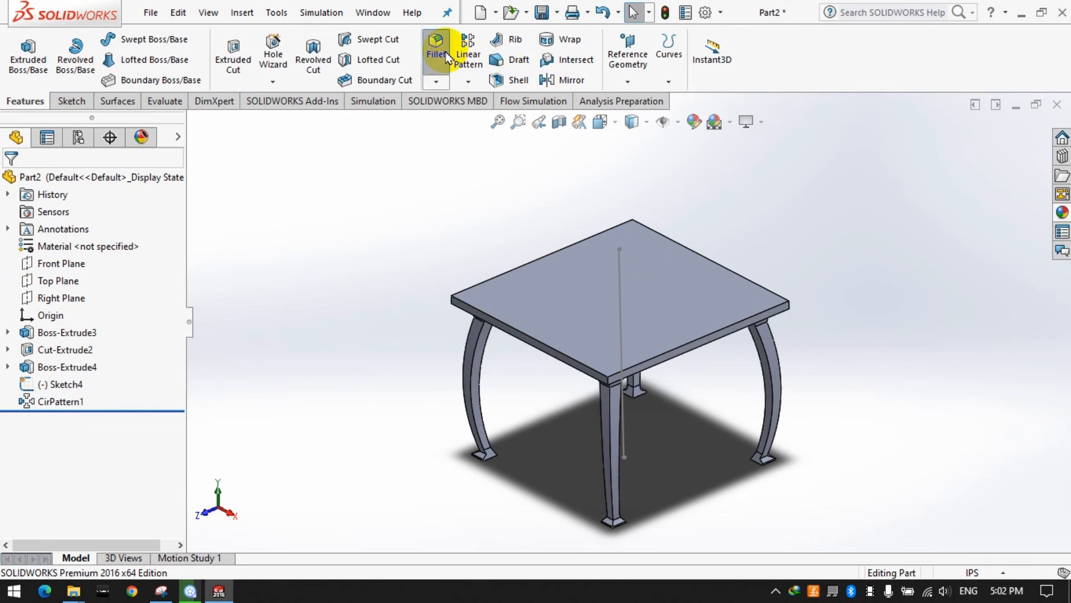
middle_click_drag(521, 459, 531, 270)
scroll(531, 316, "down", 5)
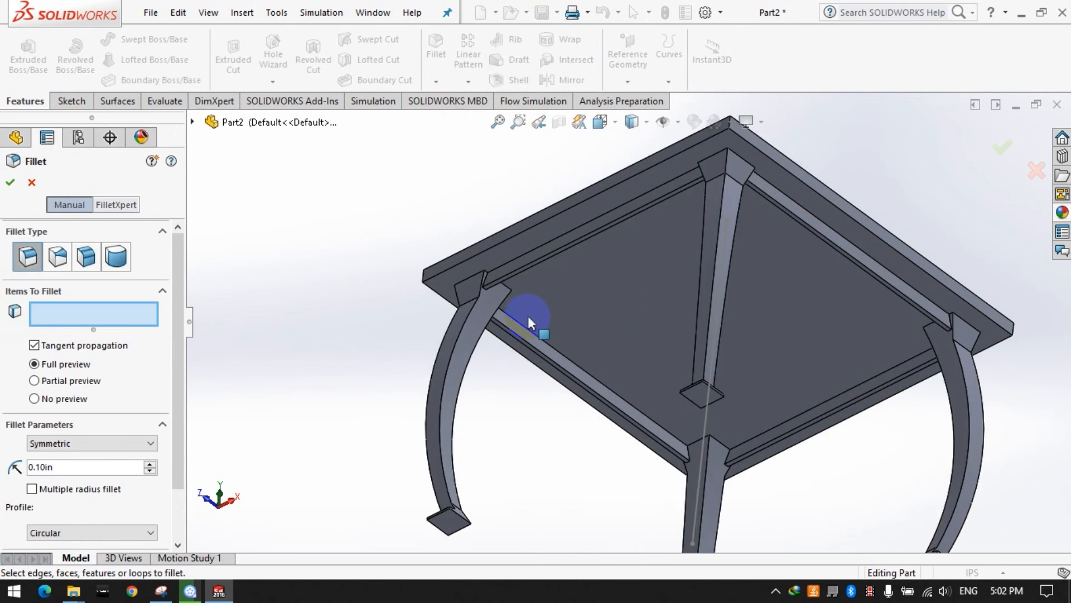
scroll(531, 306, "up", 8)
middle_click_drag(597, 359, 668, 374)
scroll(670, 365, "down", 4)
left_click(674, 328)
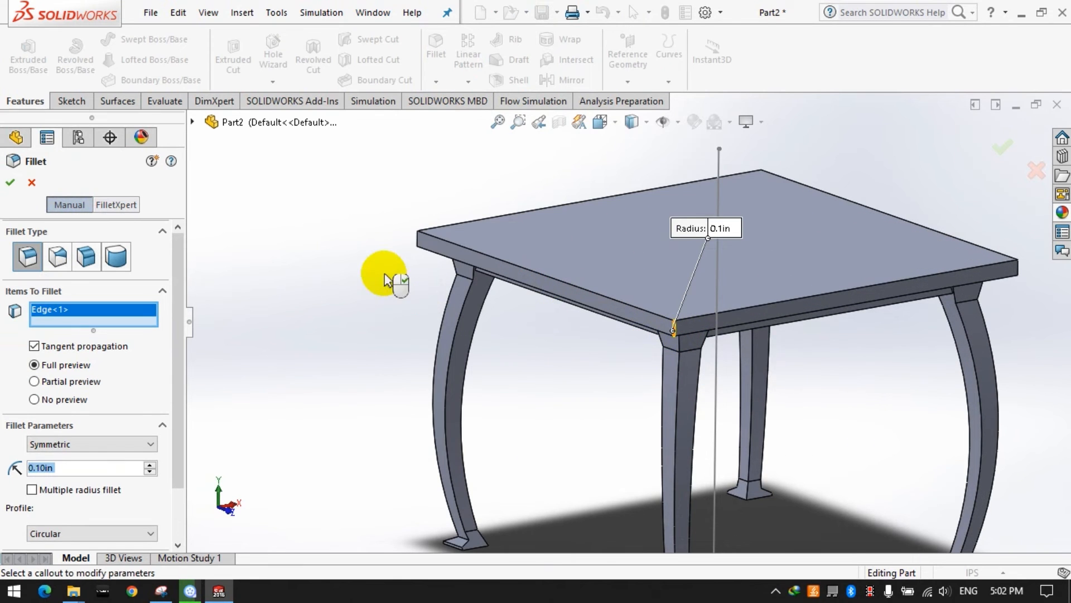
left_click(418, 238)
left_click(761, 177)
left_click(1017, 269)
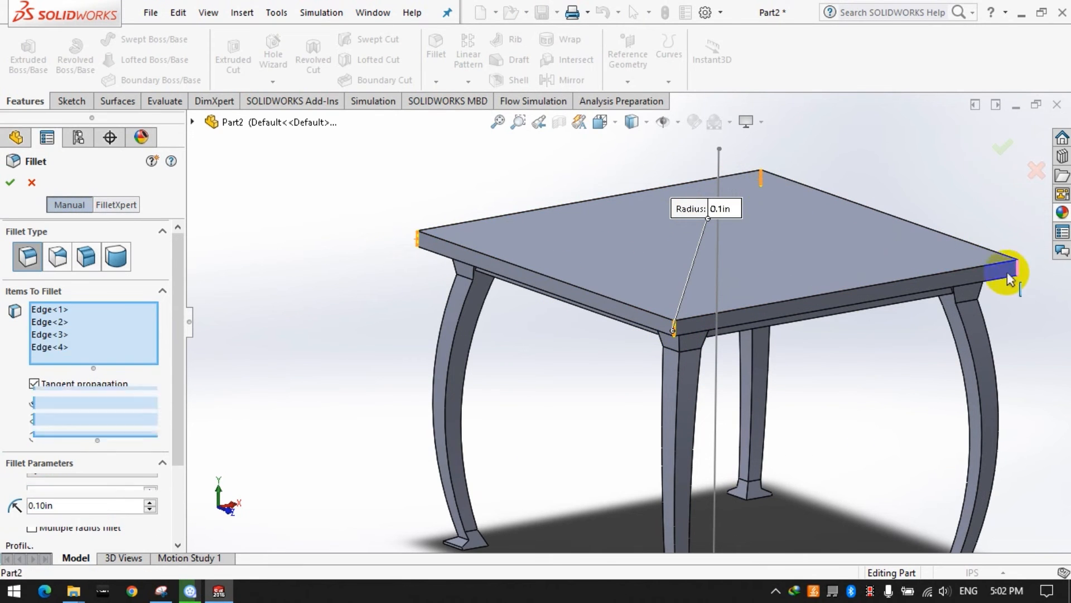
type("2")
key("Return")
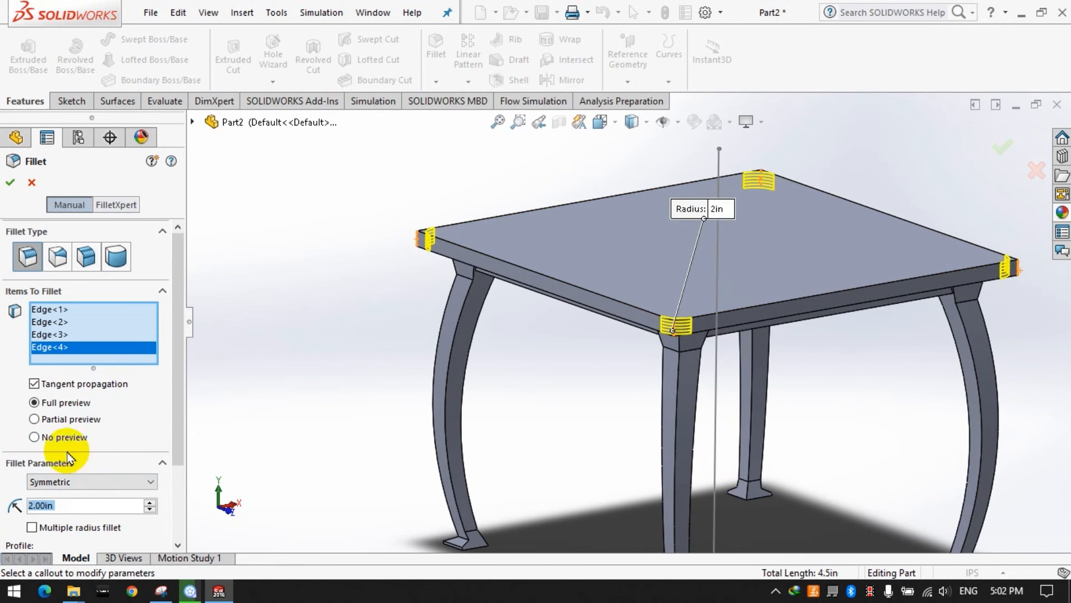
left_click(16, 187)
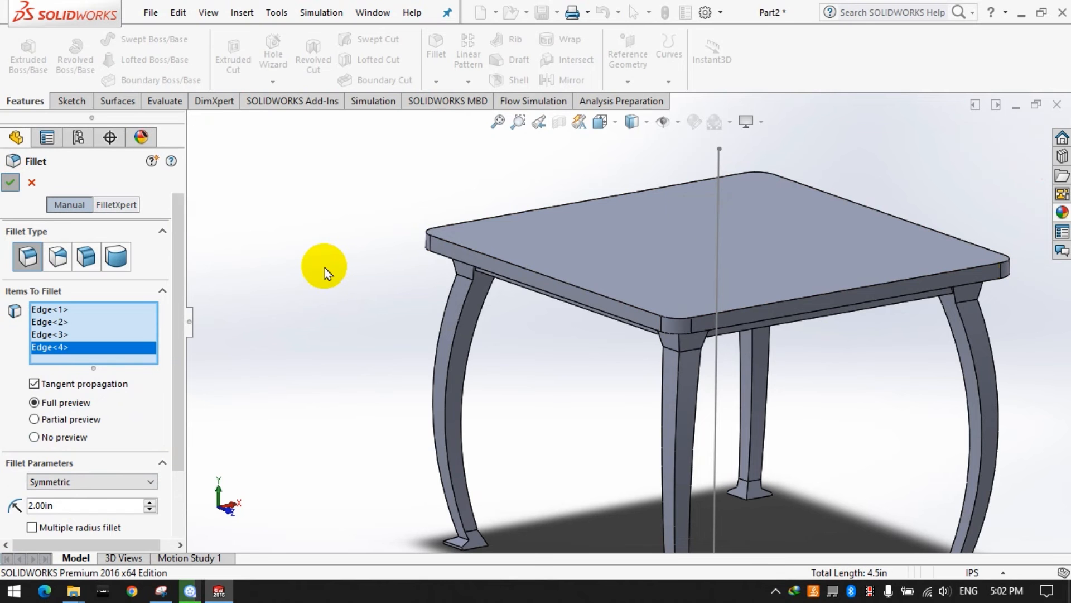
Step: Select the outer edges between top block and curved section on the first two legs for a 2 in fillet
left_click(462, 276)
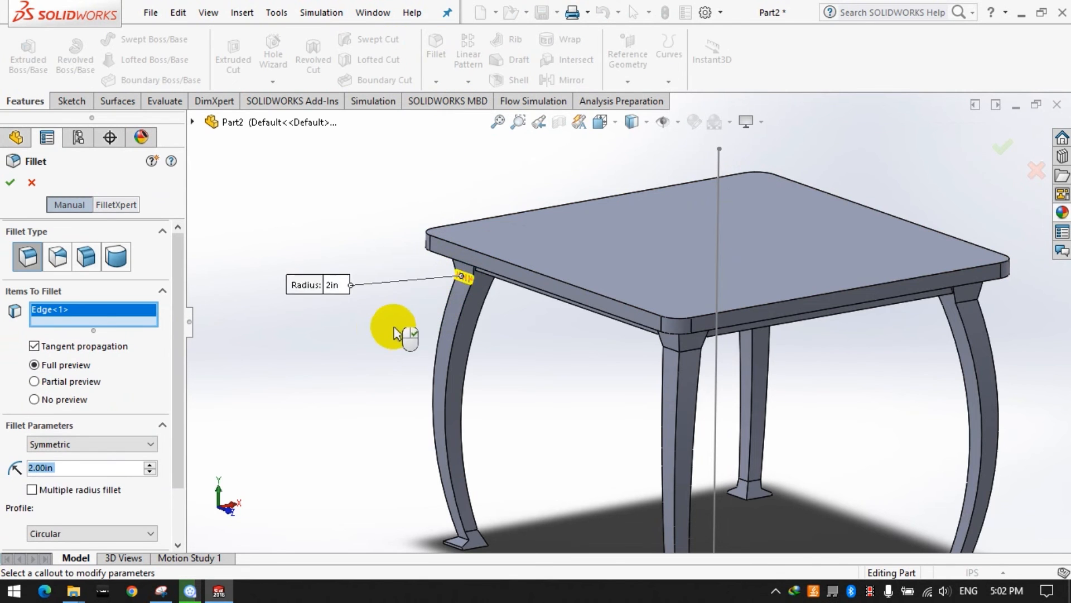
middle_click_drag(394, 328, 499, 338)
left_click(446, 274)
scroll(563, 395, "up", 4)
scroll(492, 269, "down", 4)
left_click(479, 268)
middle_click_drag(424, 329, 549, 340)
left_click(454, 266)
Step: Add the matching outer edges of the remaining two legs and complete the 2 in fillet
middle_click_drag(380, 307, 474, 296)
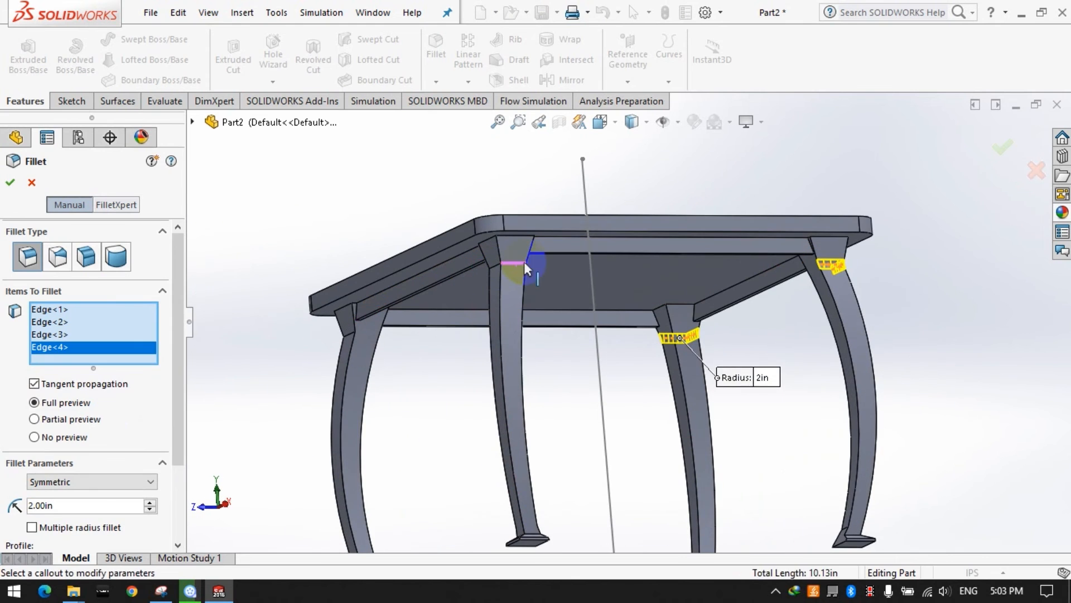
left_click(526, 269)
left_click(362, 328)
left_click(287, 335)
middle_click_drag(287, 334, 373, 348)
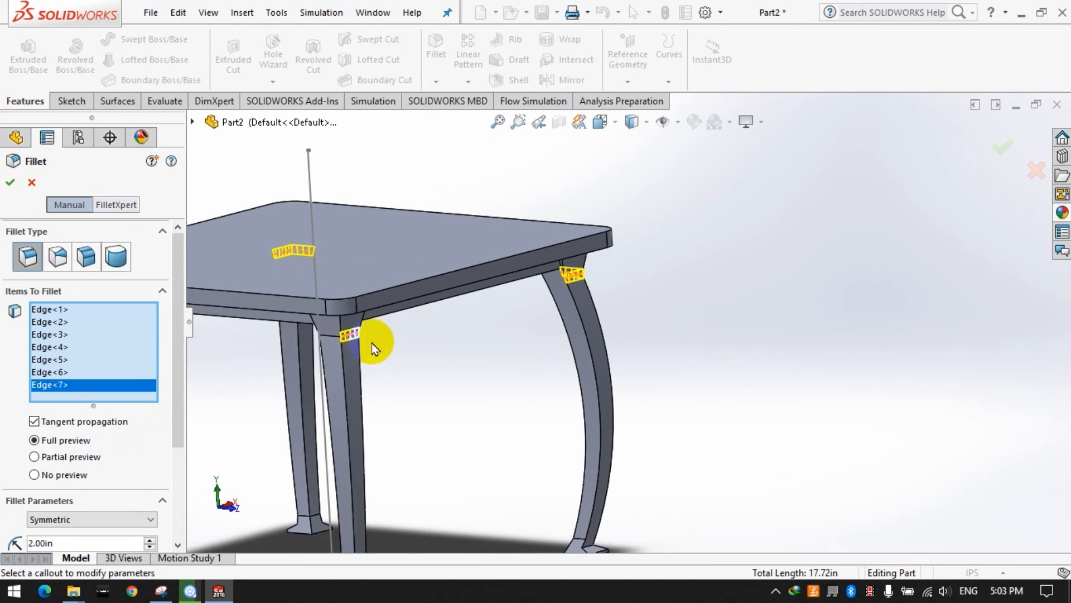
left_click(333, 342)
left_click(10, 182)
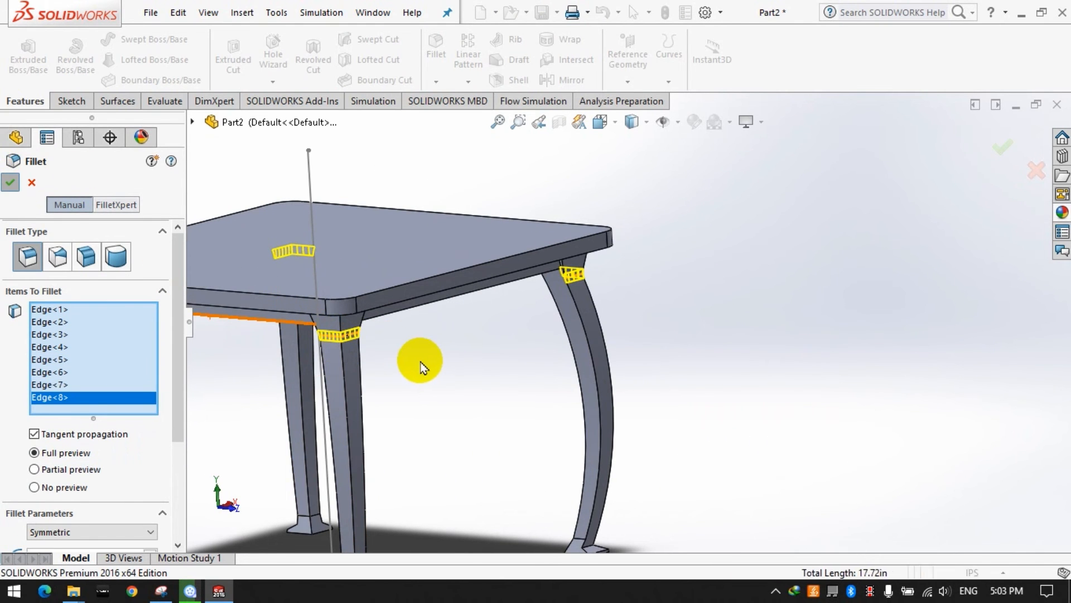
Step: Select the eight outer edges where the legs' top blocks meet the tabletop's underside for a new fillet
middle_click_drag(461, 346, 453, 293)
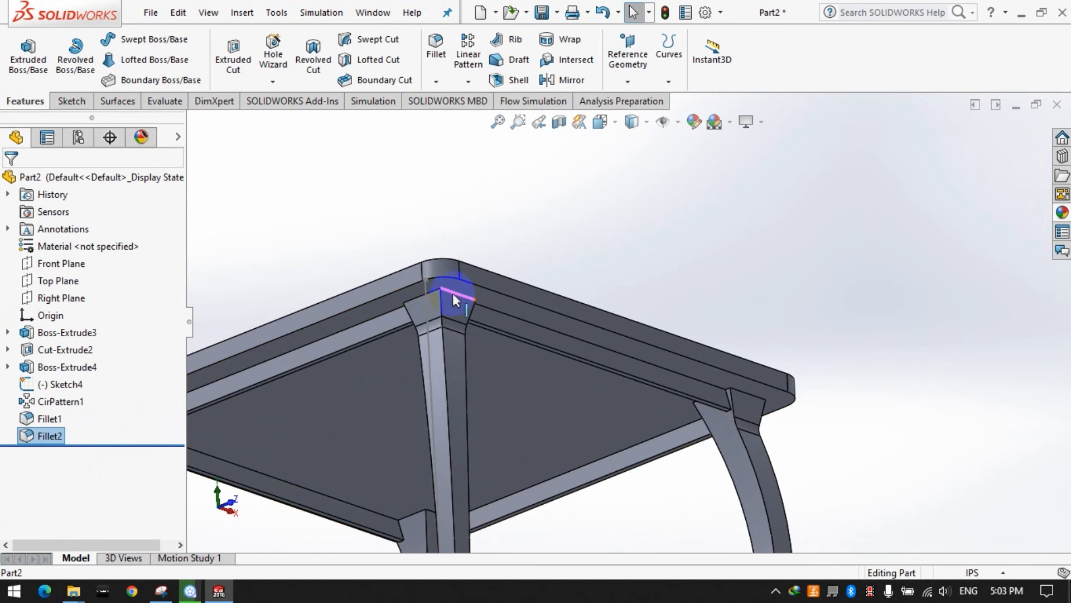
left_click(426, 300)
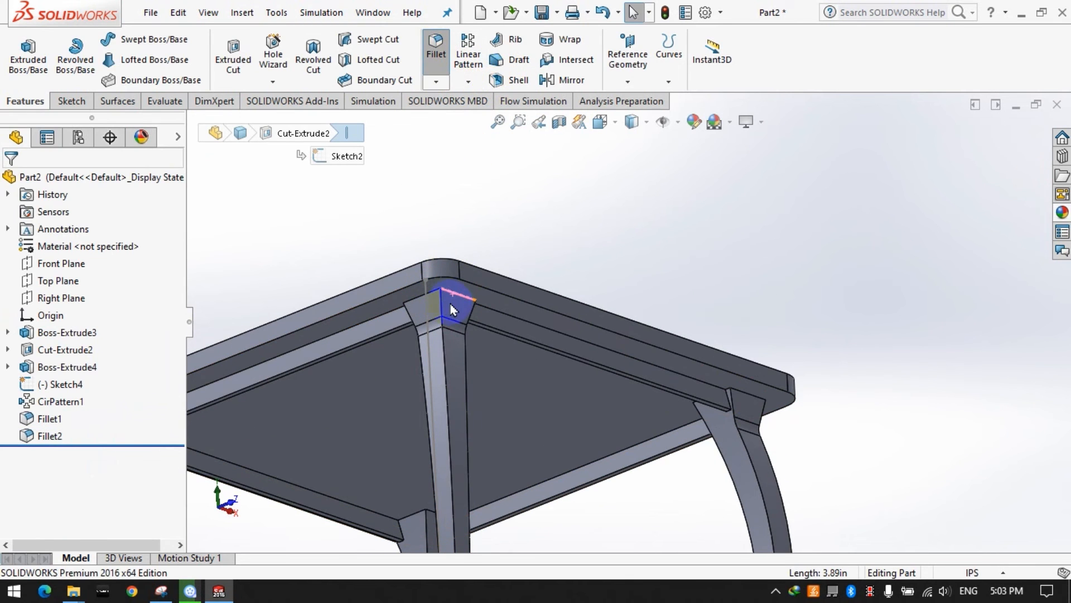
left_click(426, 293)
scroll(370, 327, "up", 2)
left_click(435, 374)
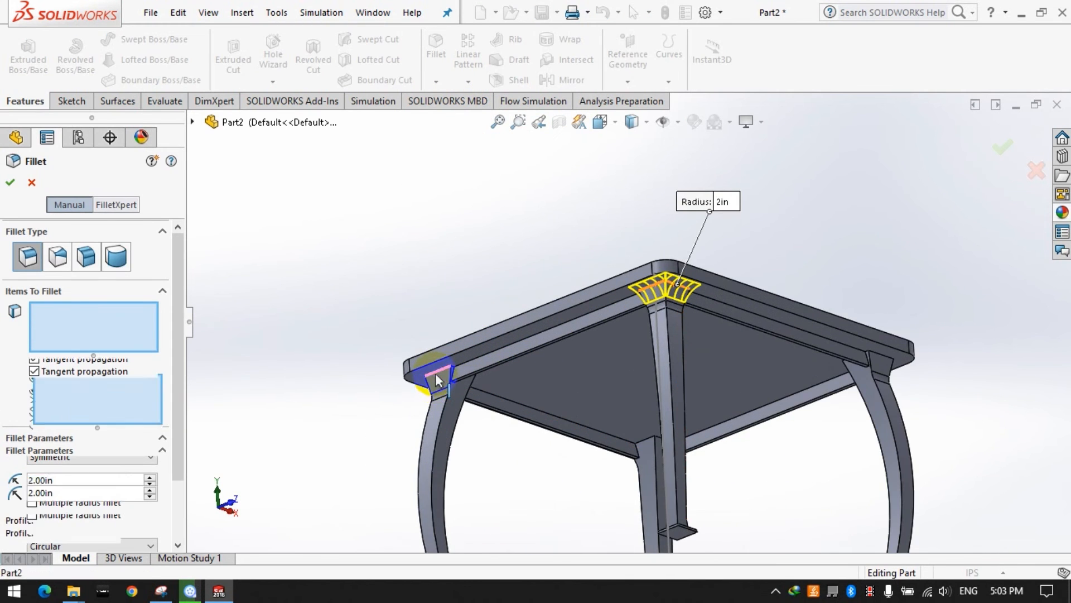
left_click(436, 386)
scroll(693, 484, "down", 4)
left_click(587, 389)
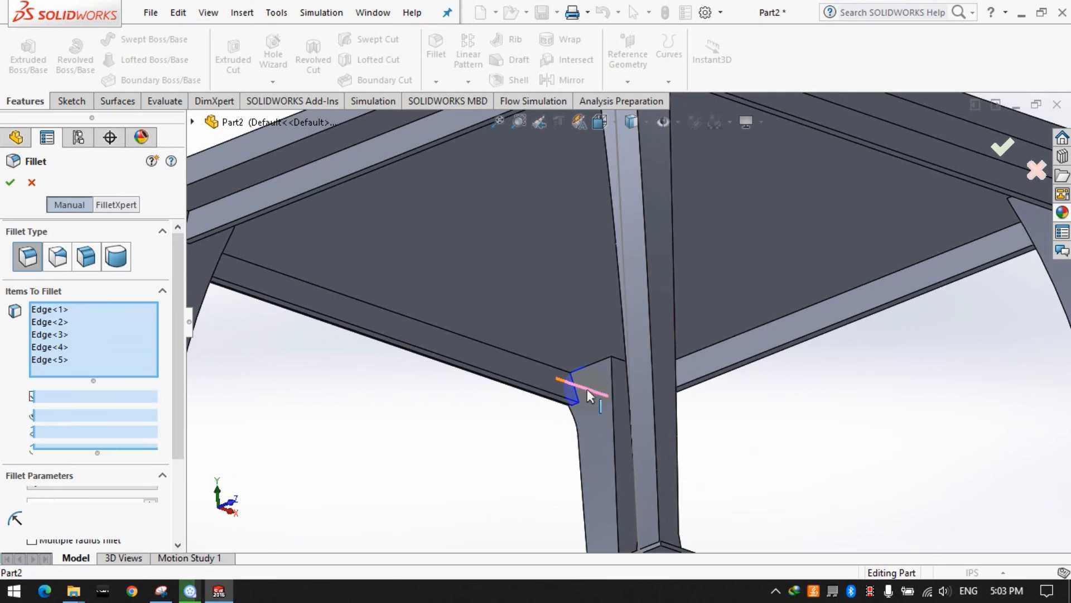
scroll(806, 287, "up", 3)
scroll(706, 304, "down", 3)
left_click(714, 302)
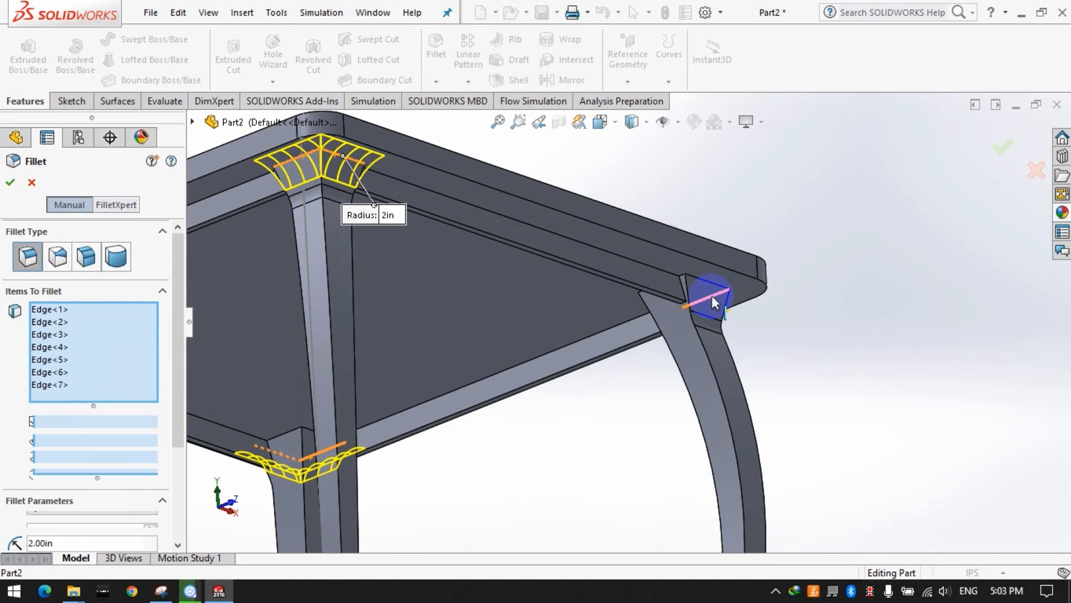
Step: Set the radius of the fillet between legs and tabletop to 1 in and complete it
scroll(71, 404, "down", 3)
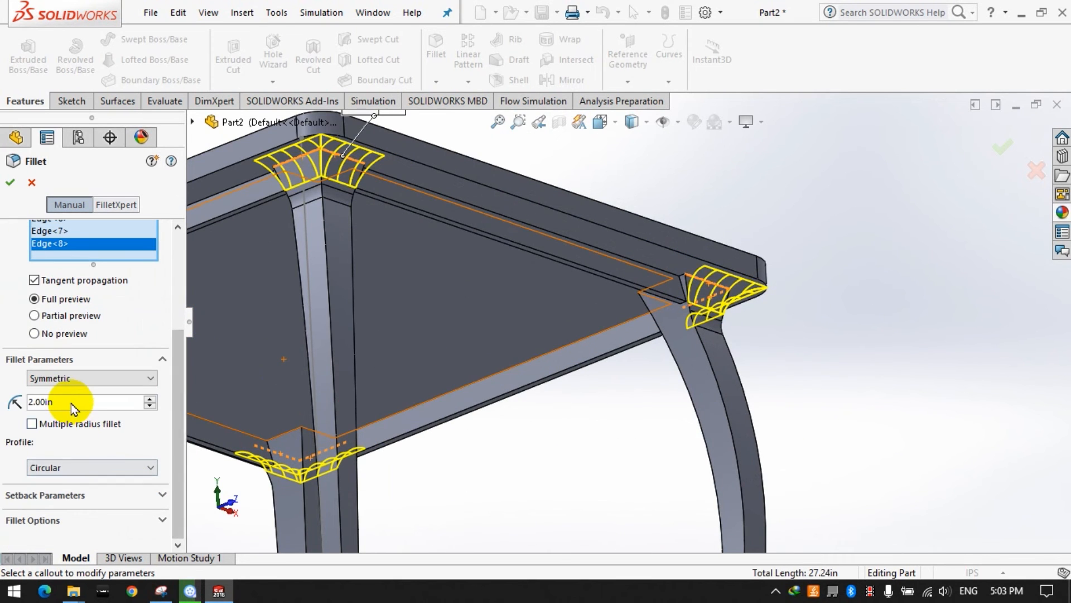
type("1")
key("Return")
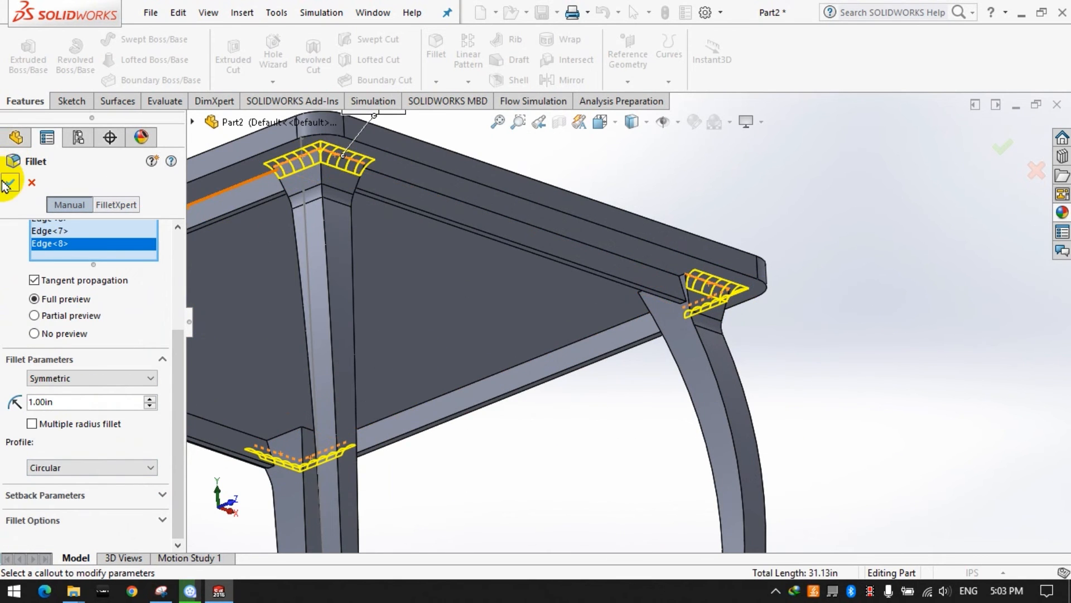
right_click(623, 311)
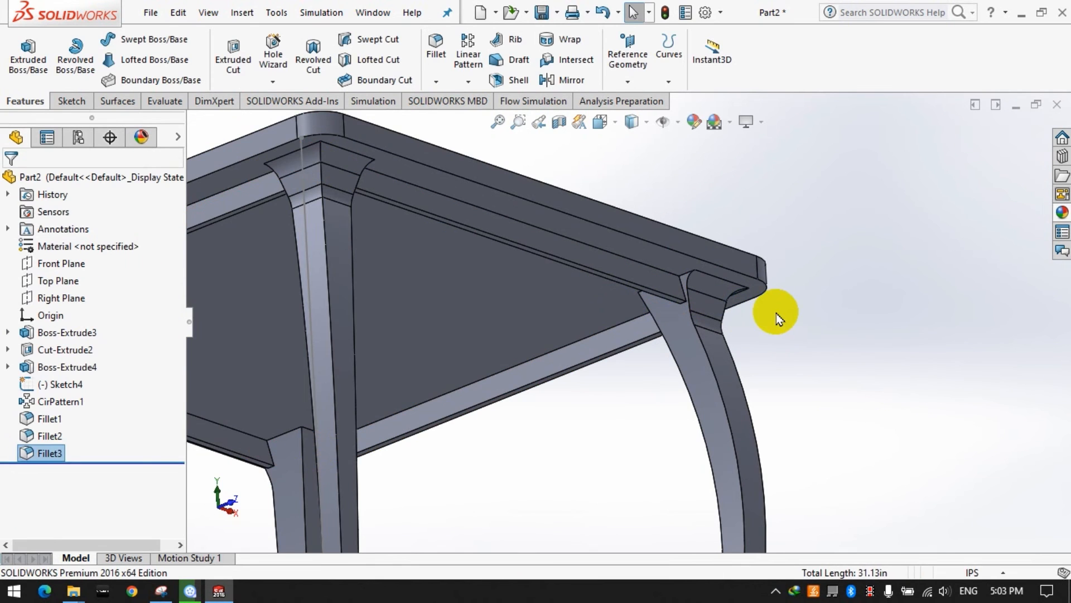
Step: Fillet the lower and upper perimeter edges of the tabletop with a 0.2 in radius
scroll(627, 320, "up", 2)
key("Return")
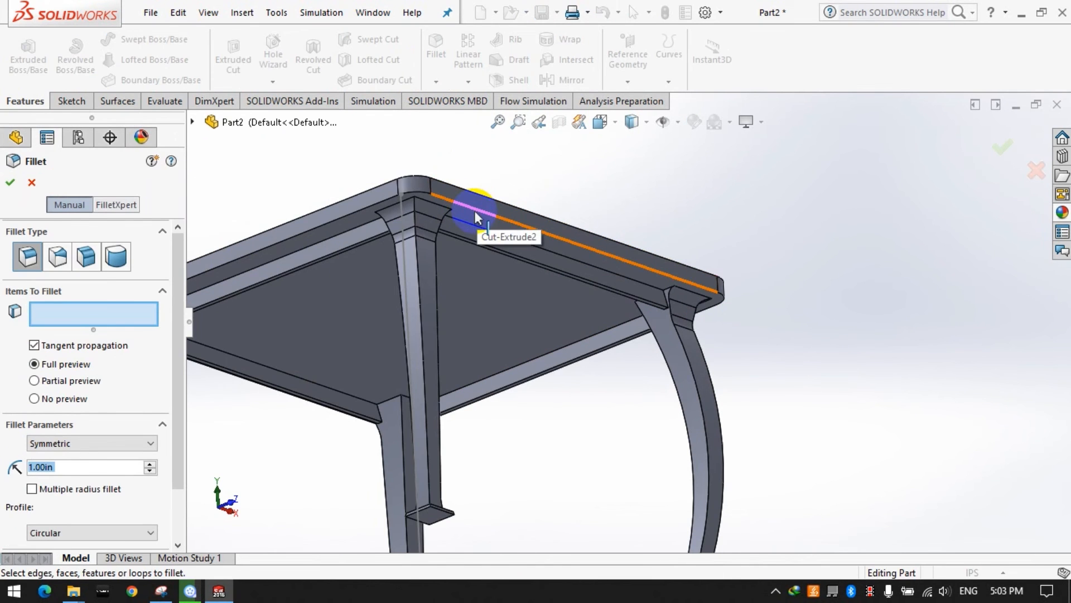
left_click(479, 211)
type("0.2")
key("Return")
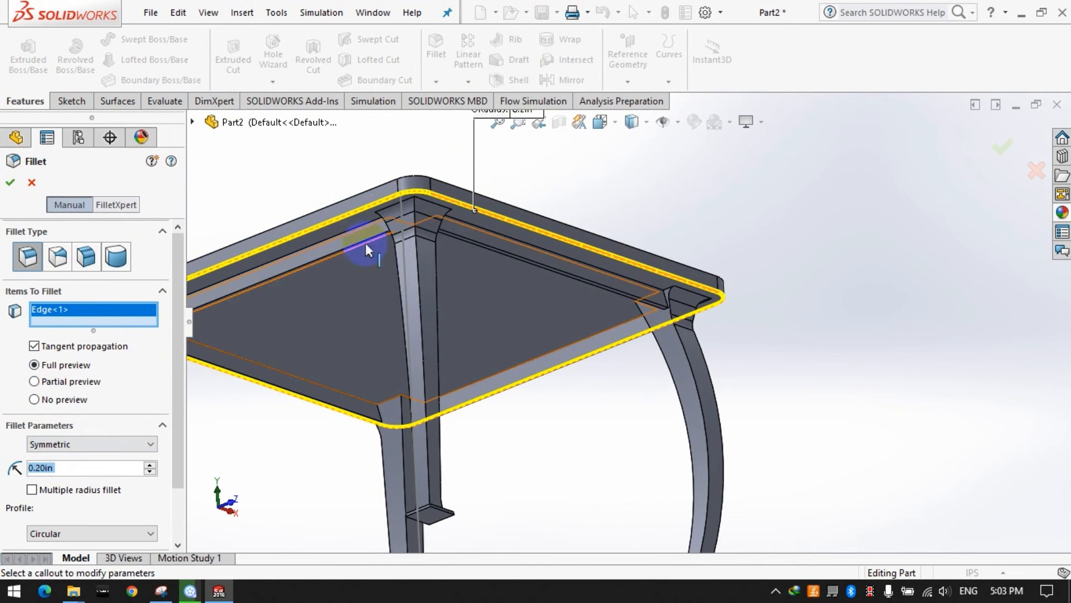
left_click(455, 208)
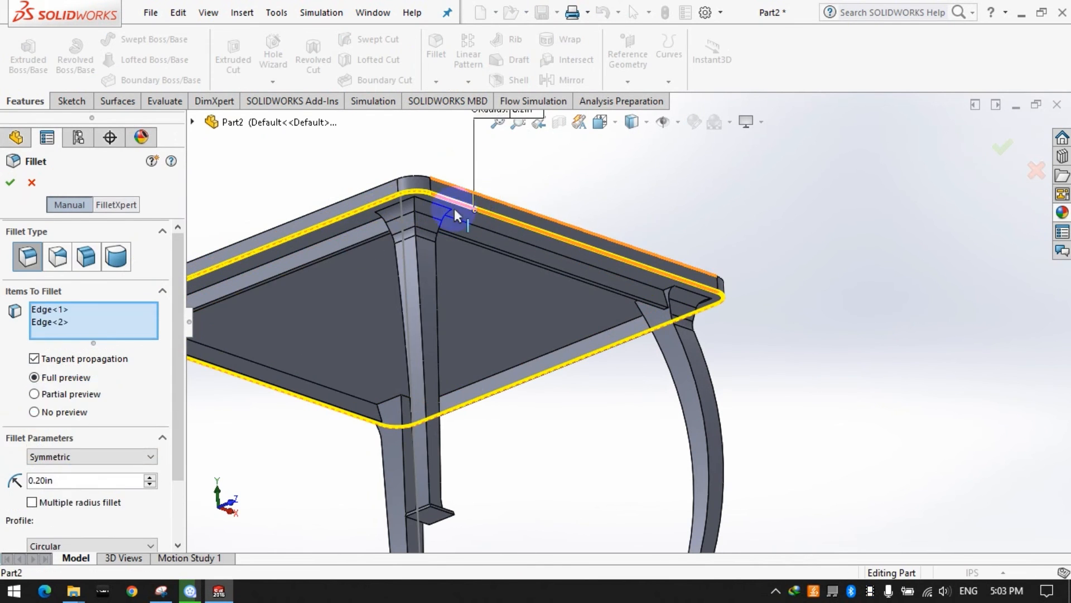
right_click(591, 203)
Step: Start a fillet on the outer edges where the first two legs meet their flared feet
middle_click_drag(587, 203, 417, 162)
left_click(616, 486)
middle_click_drag(670, 536, 651, 485)
left_click(642, 466)
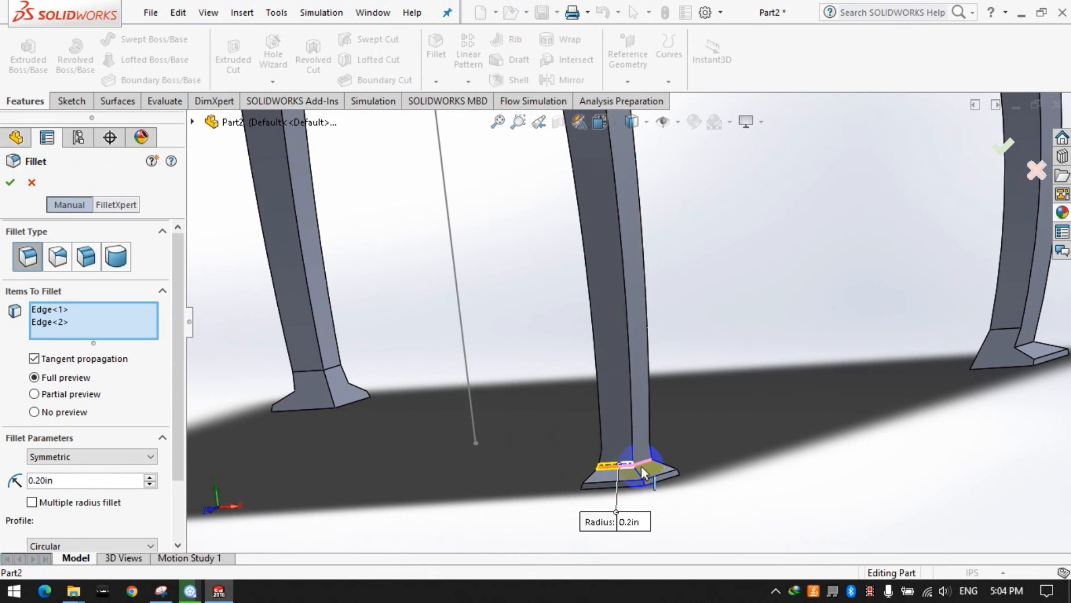
scroll(508, 359, "up", 5)
scroll(507, 360, "down", 5)
left_click(512, 354)
middle_click_drag(512, 354, 533, 368)
left_click(442, 356)
Step: Add the outer edges above the flared feet of the other two legs to the fillet
scroll(458, 335, "up", 5)
scroll(471, 306, "down", 5)
left_click(540, 315)
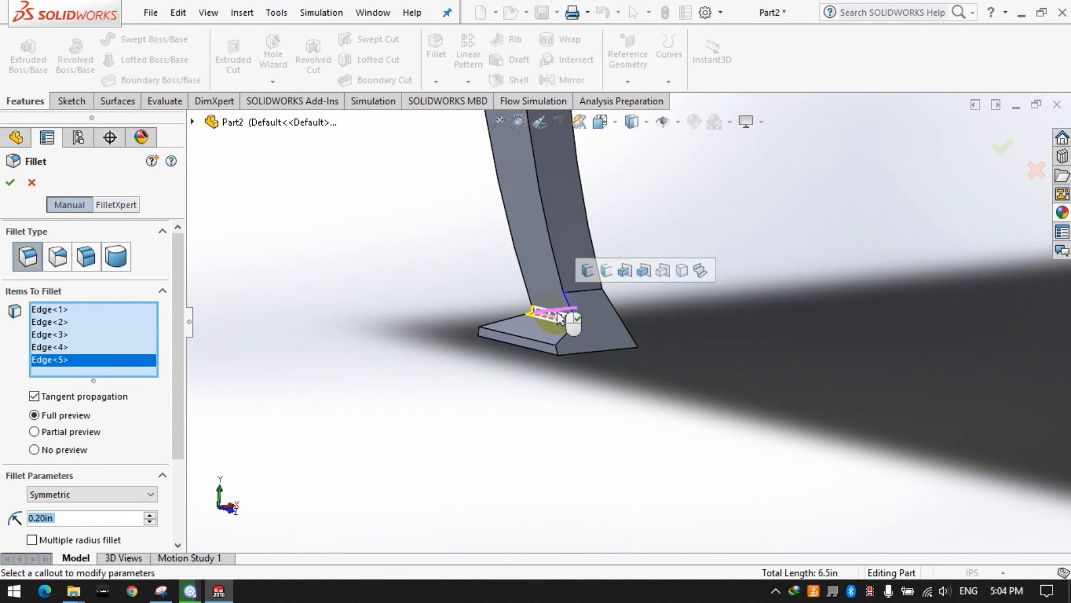
left_click(569, 322)
scroll(497, 351, "up", 5)
scroll(798, 287, "down", 4)
middle_click_drag(799, 286, 670, 328)
left_click(631, 333)
left_click(624, 329)
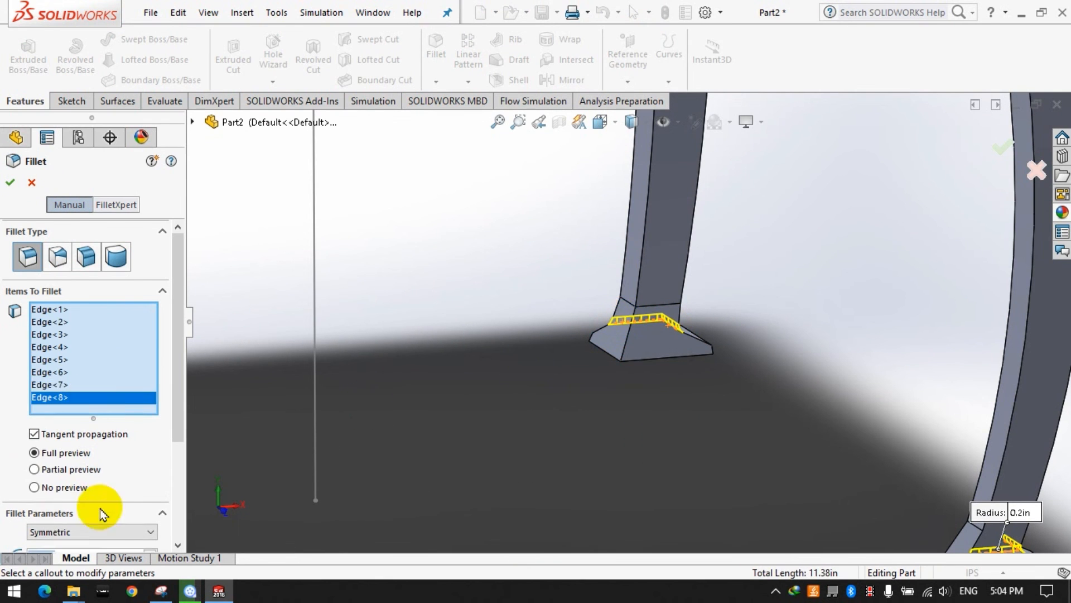
Step: Try a 1 in radius for the foot fillet, set it to 0.5 in instead, and complete the fillet
scroll(99, 508, "down", 3)
type("1")
key("Return")
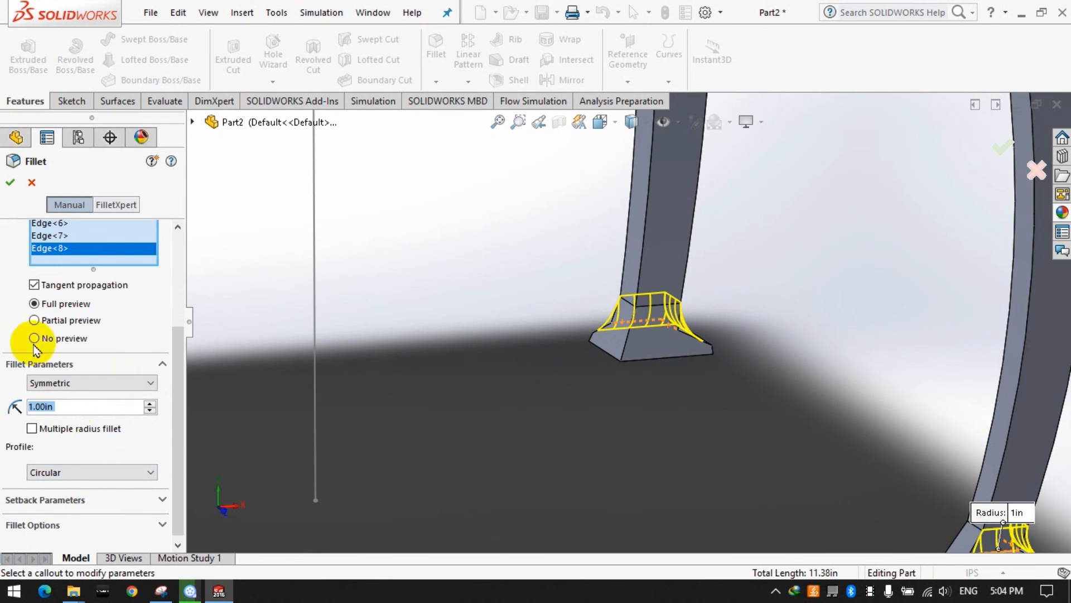
type(".5")
key("Return")
left_click(7, 180)
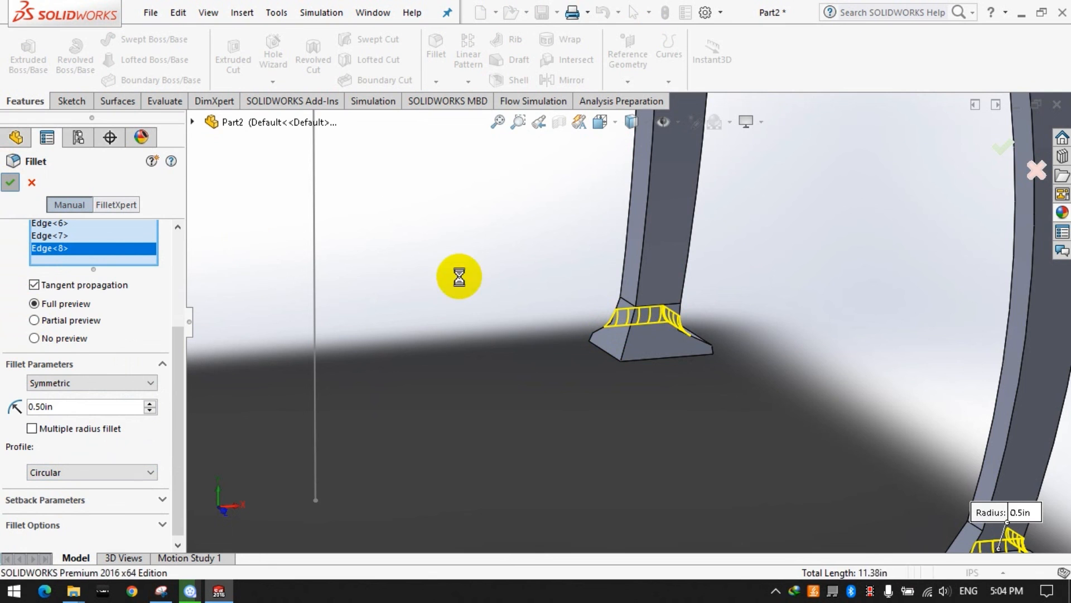
Step: Try to fillet the long outer edges of two legs and a foot edge with a 0.5 in radius
scroll(552, 354, "up", 5)
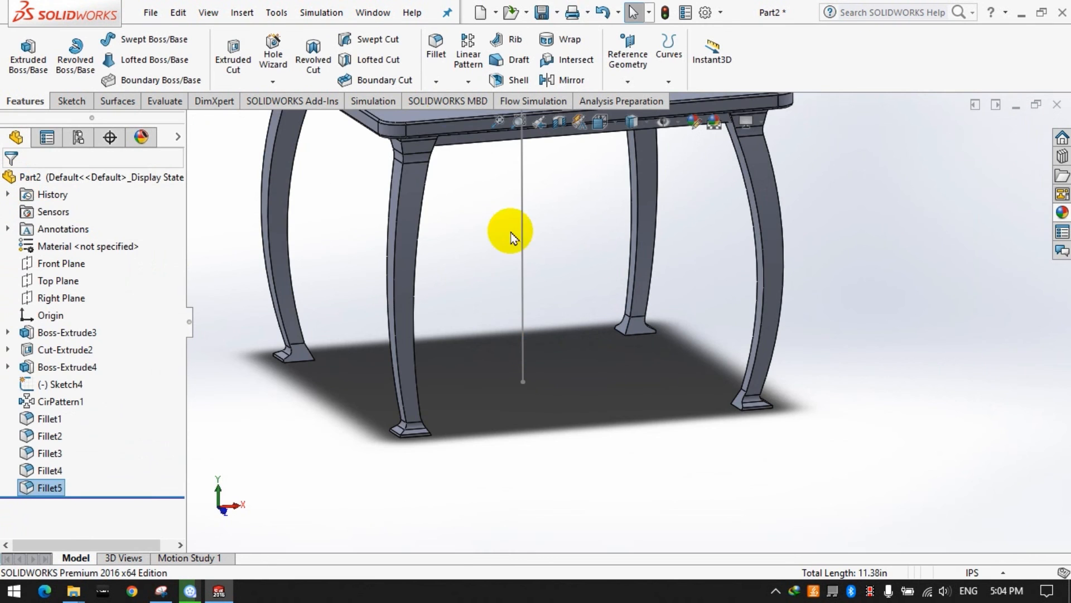
left_click(404, 409)
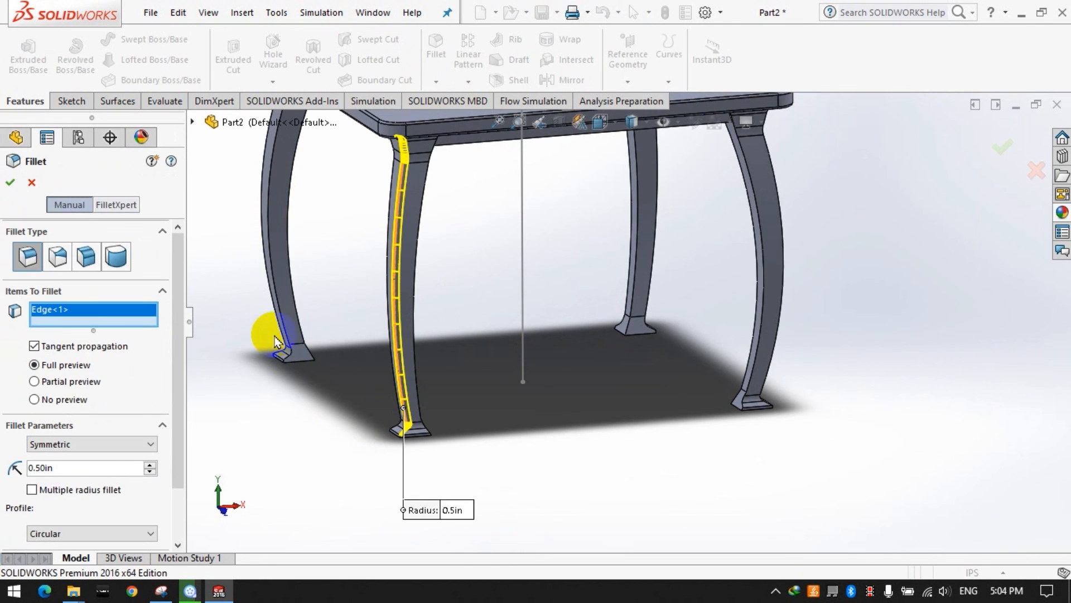
left_click(268, 307)
left_click(300, 354)
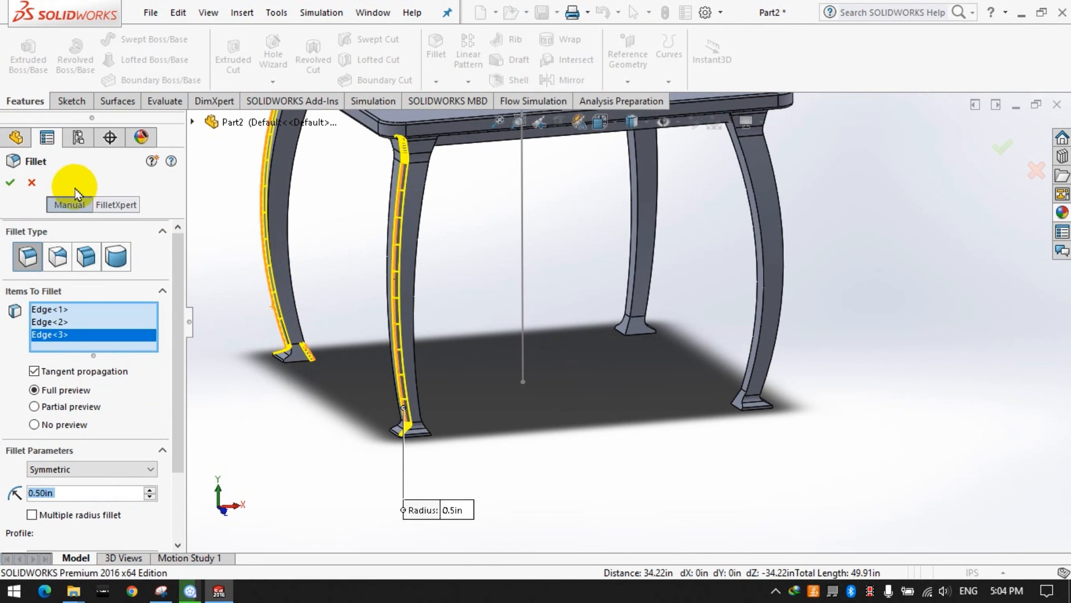
left_click(10, 182)
Step: Hide the sketch of the vertical axis line running through the table's centre
scroll(354, 402, "up", 2)
scroll(638, 212, "down", 1)
middle_click_drag(638, 212, 610, 209)
right_click(611, 208)
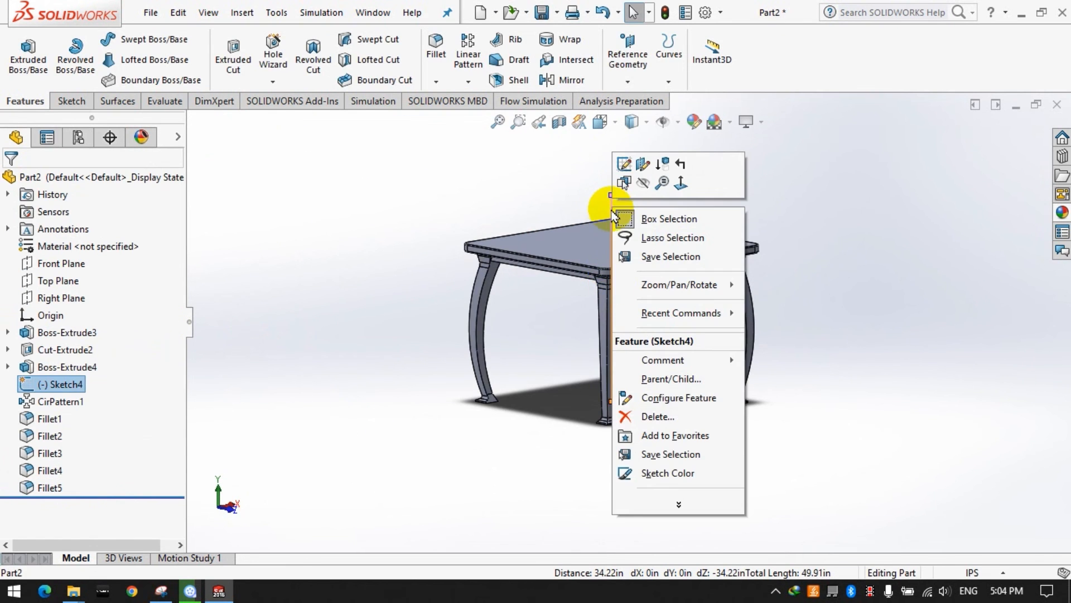
left_click(642, 185)
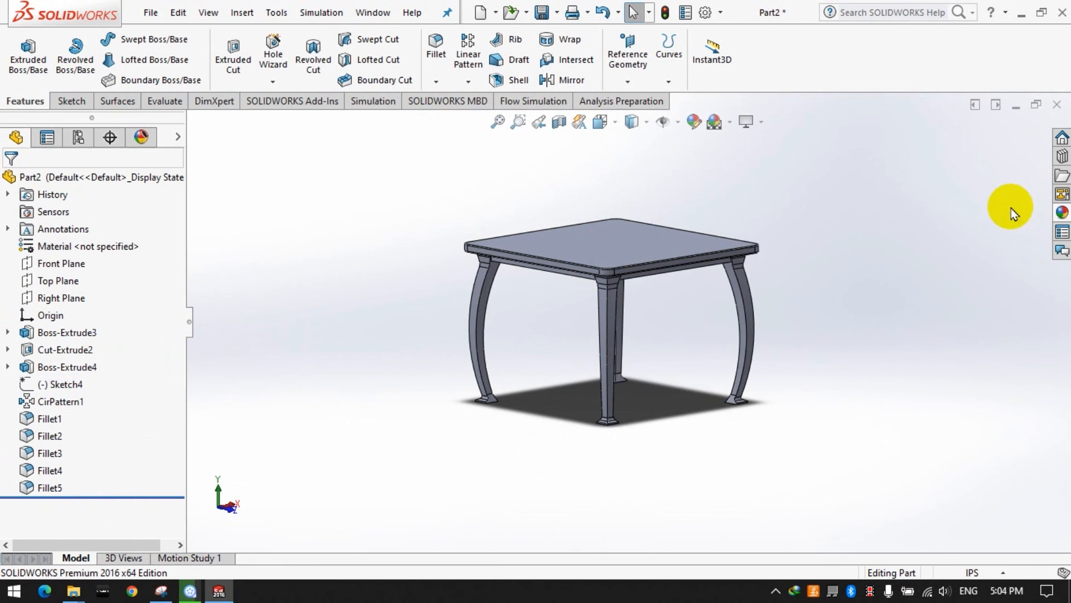
Step: Try to apply the clear glass appearance to the table
left_click(1058, 215)
left_click(829, 148)
scroll(890, 245, "down", 3)
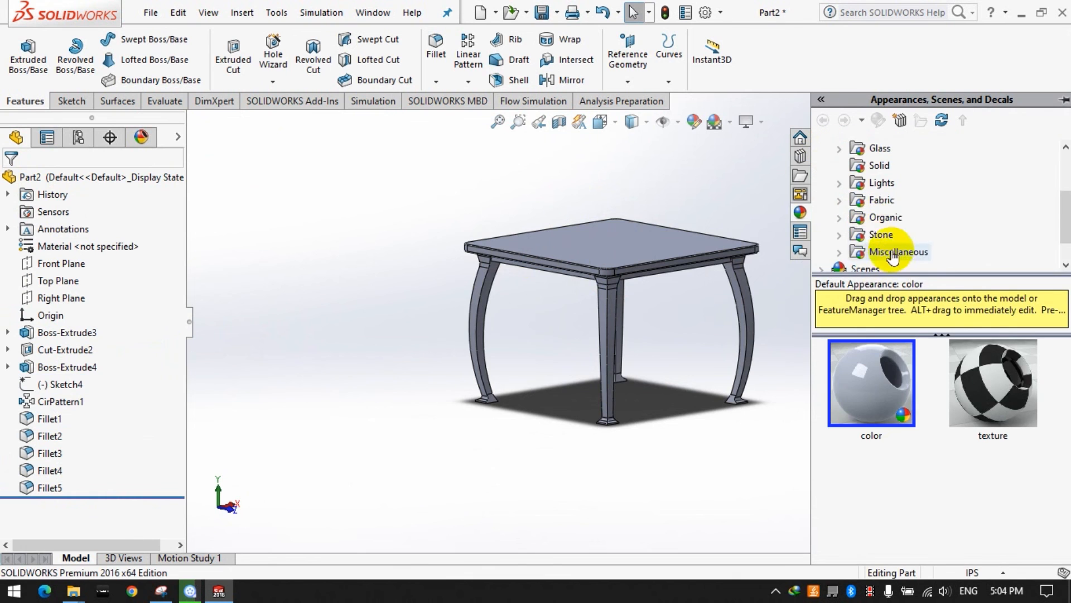
left_click(879, 148)
left_click_drag(873, 402, 626, 260)
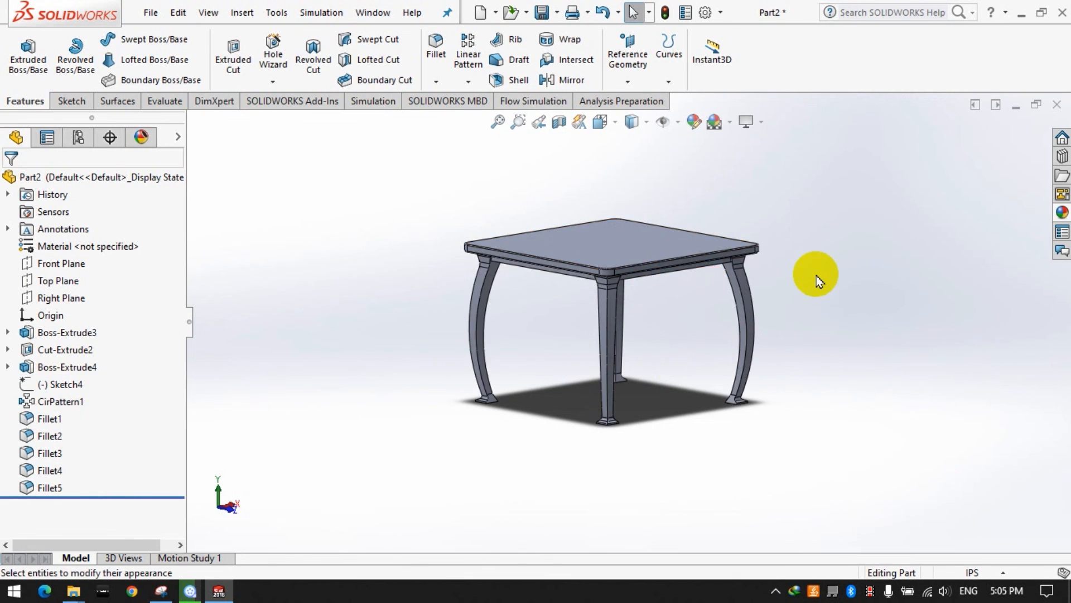
Step: Apply the frosted glass appearance to the table at body level
left_click(1061, 212)
left_click_drag(988, 385, 552, 251)
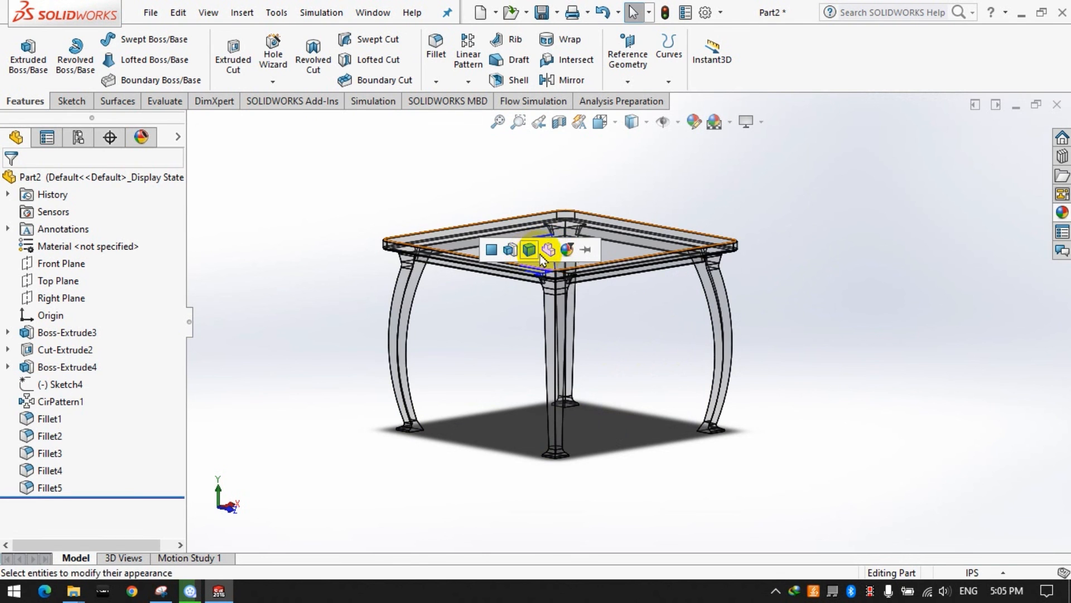
left_click(530, 254)
scroll(578, 264, "down", 3)
middle_click_drag(578, 264, 554, 311)
scroll(564, 306, "up", 2)
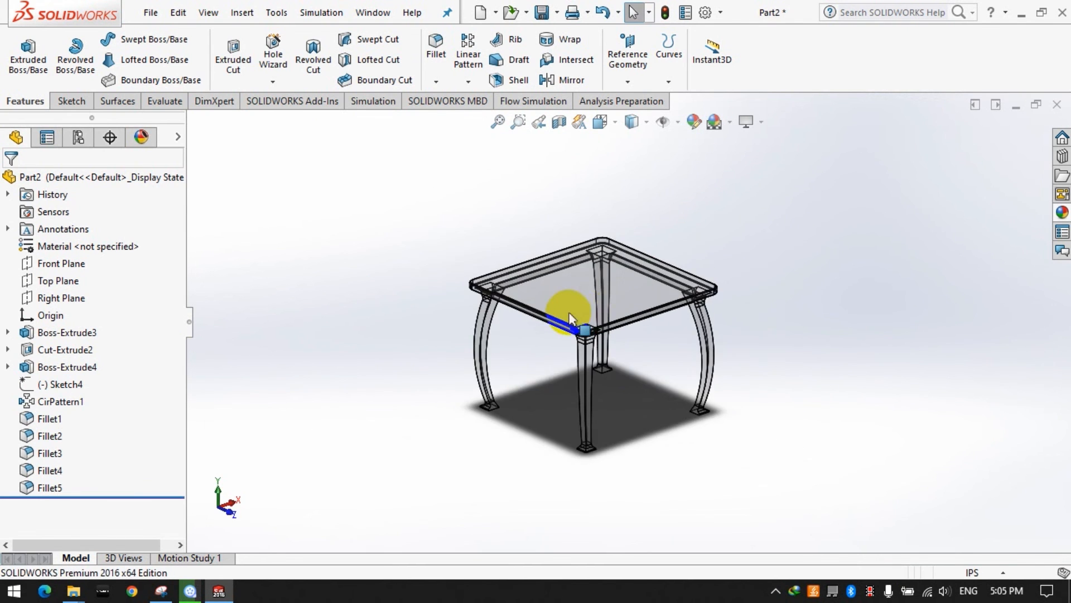
Step: Place a red appearance from the Painted category on the tabletop, targeting the whole part
left_click(1062, 212)
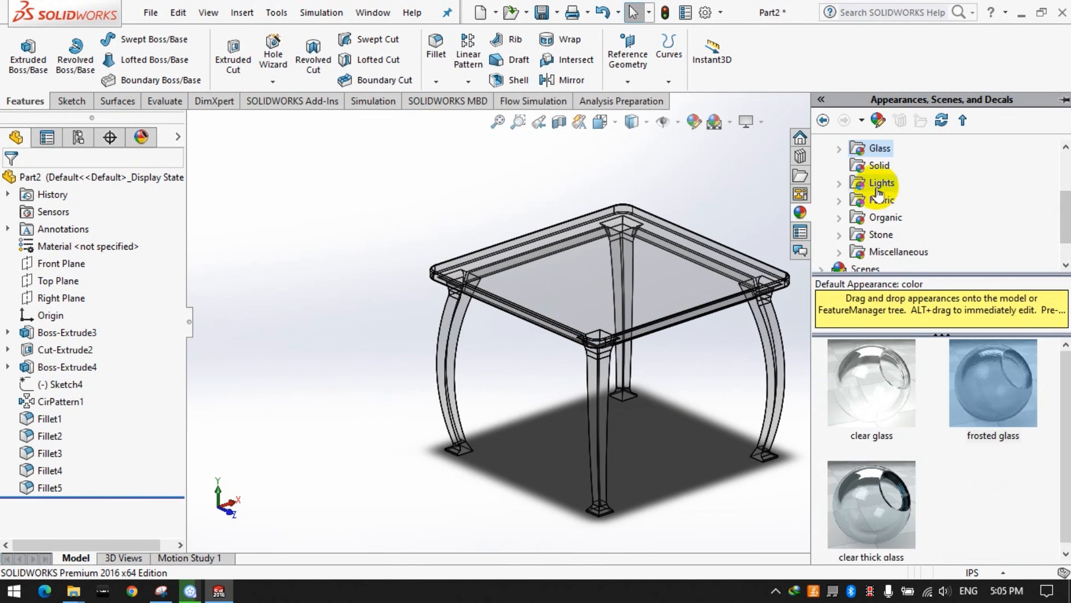
left_click(862, 217)
scroll(876, 185, "up", 2)
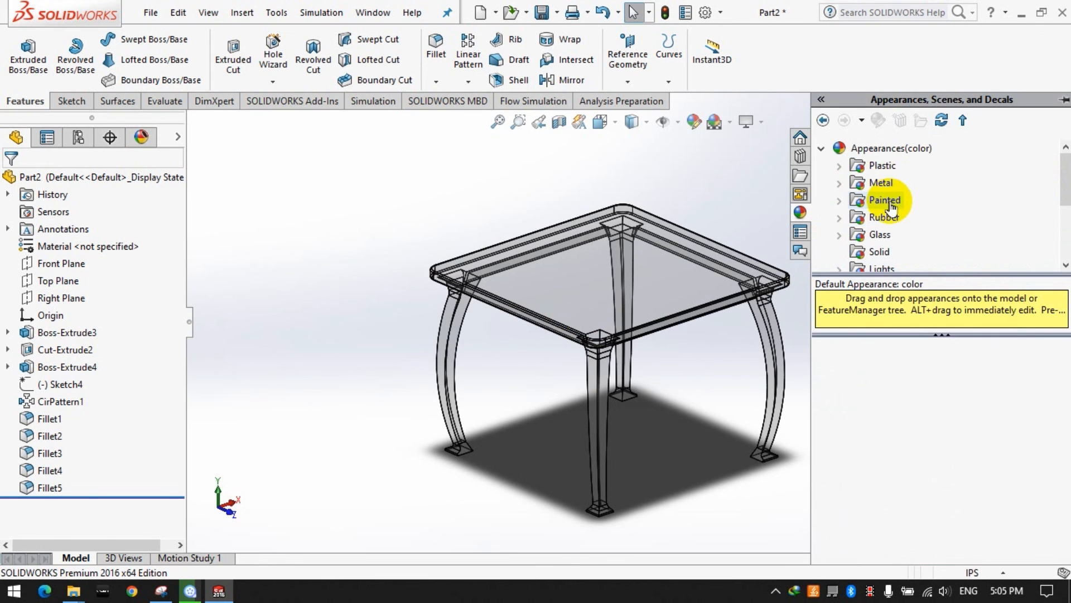
left_click(887, 200)
left_click_drag(872, 385, 639, 275)
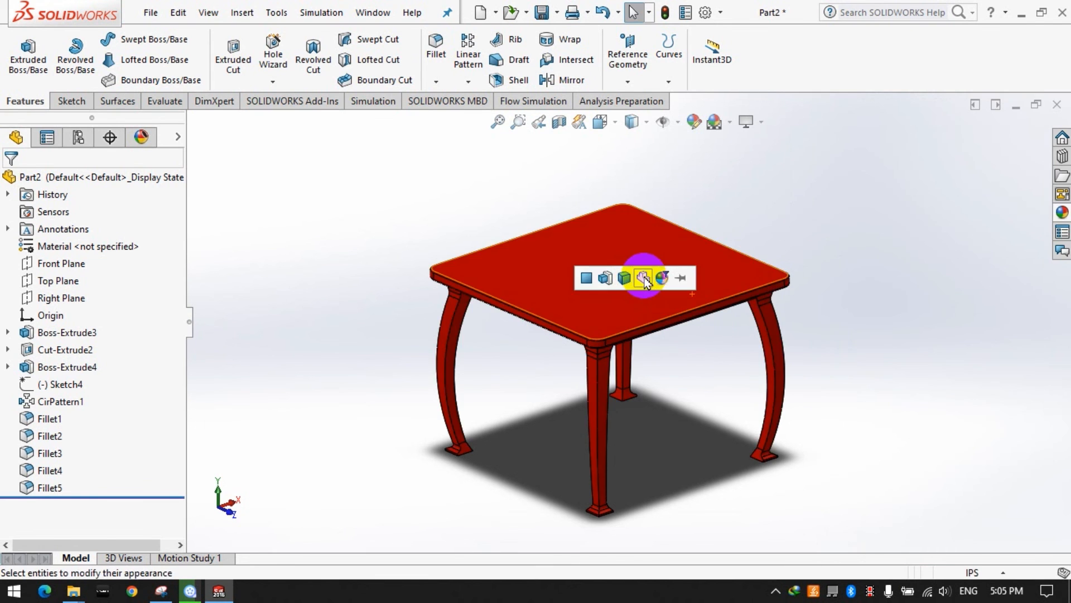